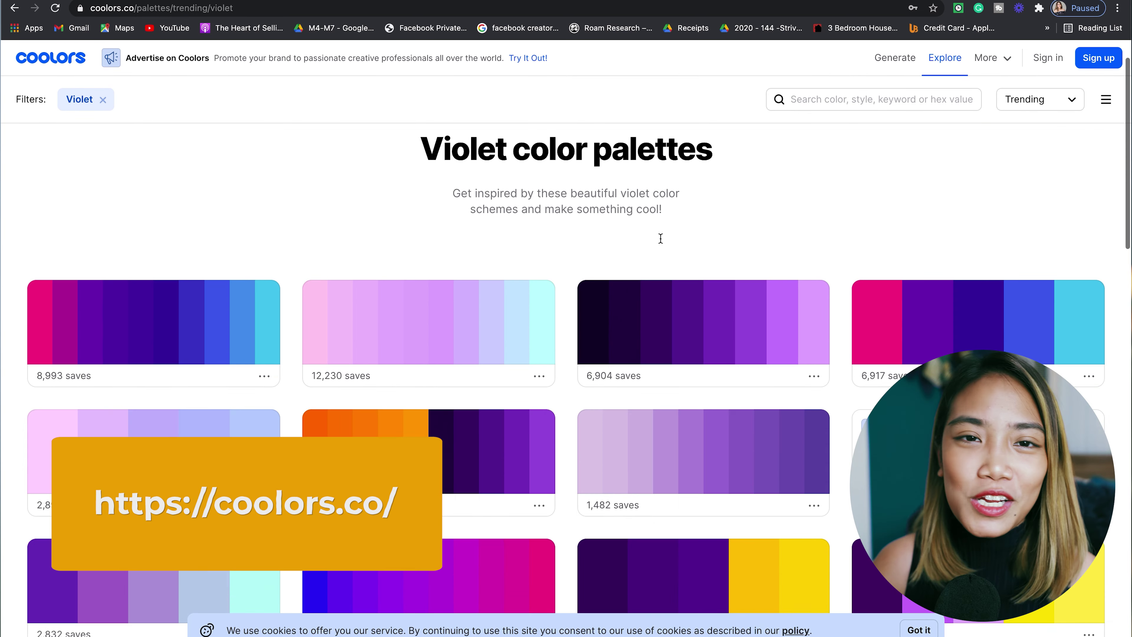
pyautogui.scroll(2, 660, 239)
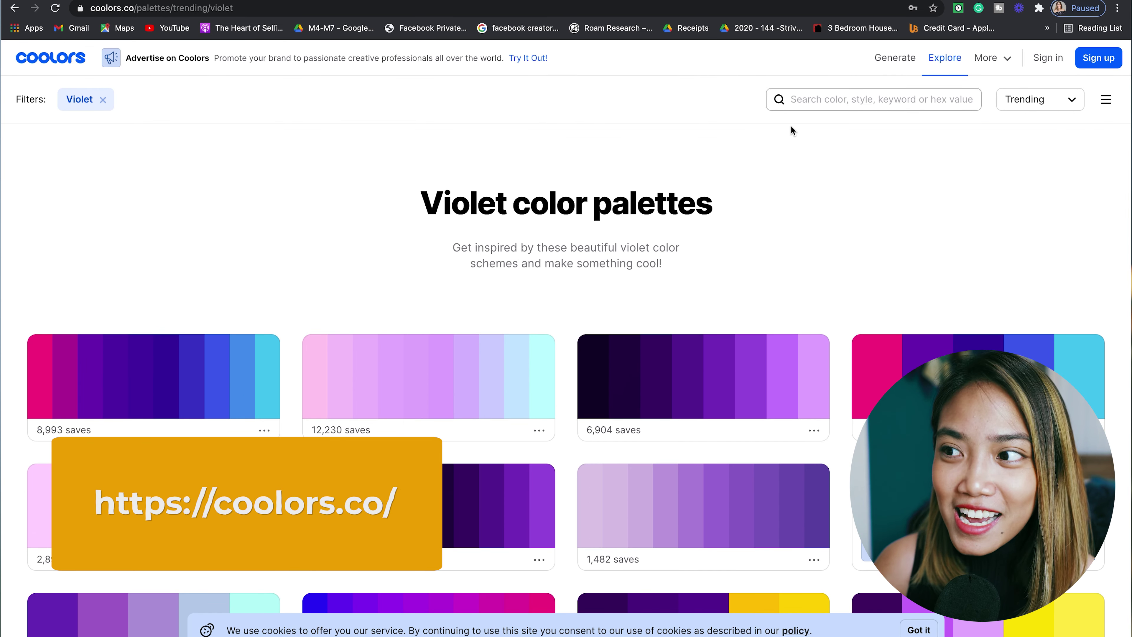
pyautogui.scroll(-1, 523, 230)
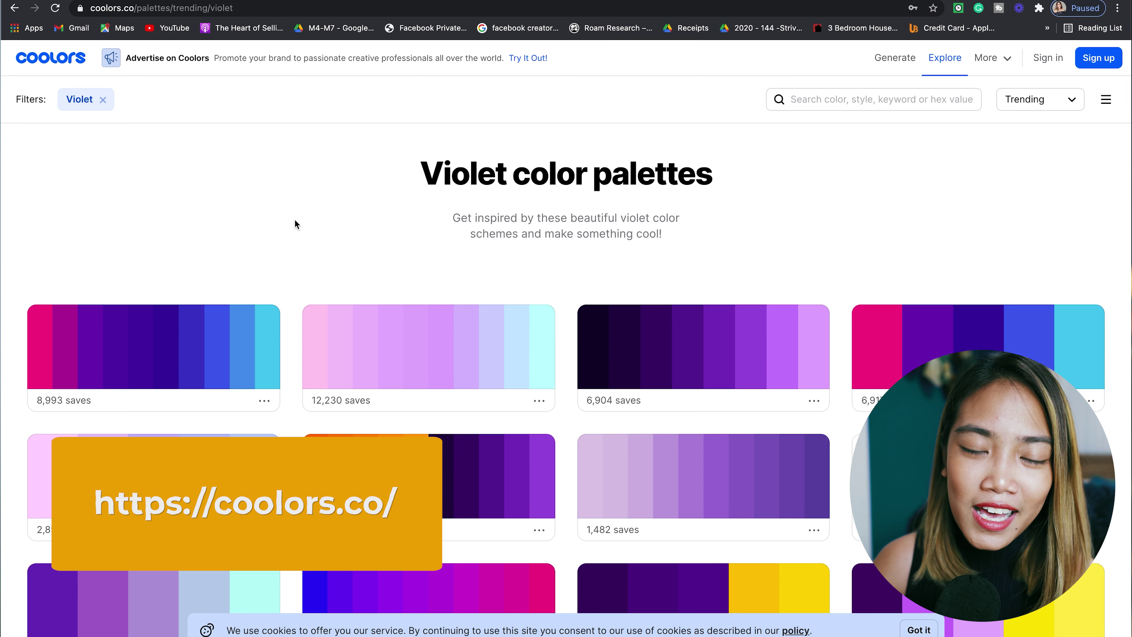
# Replace the Violet filter on the trending palettes with a Green colour filter
pyautogui.scroll(1, 295, 223)
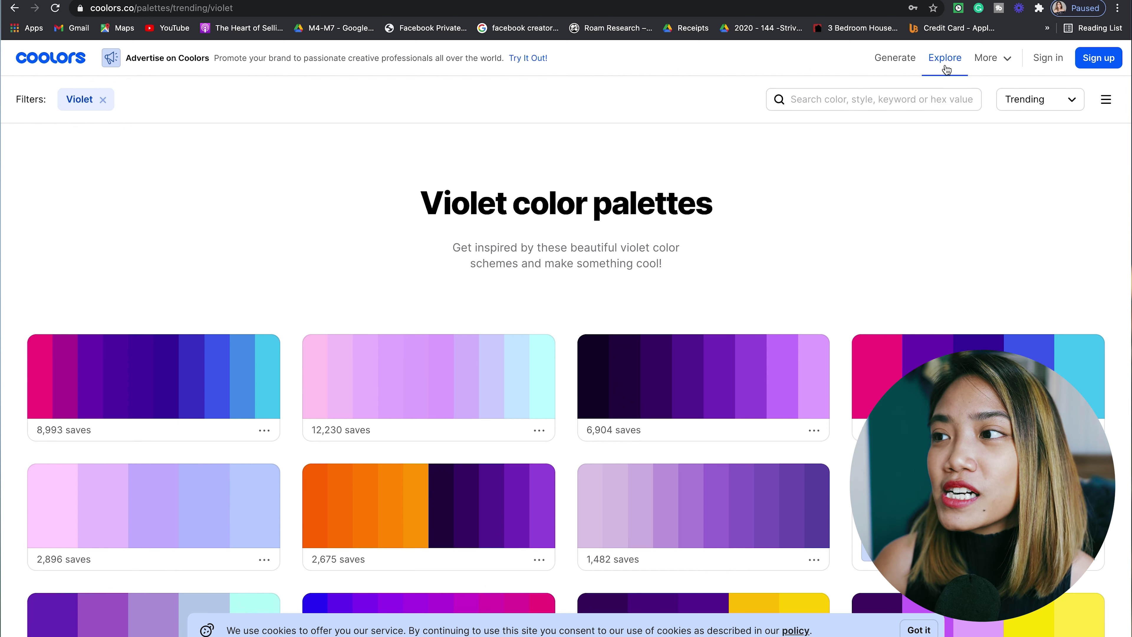
pyautogui.click(824, 95)
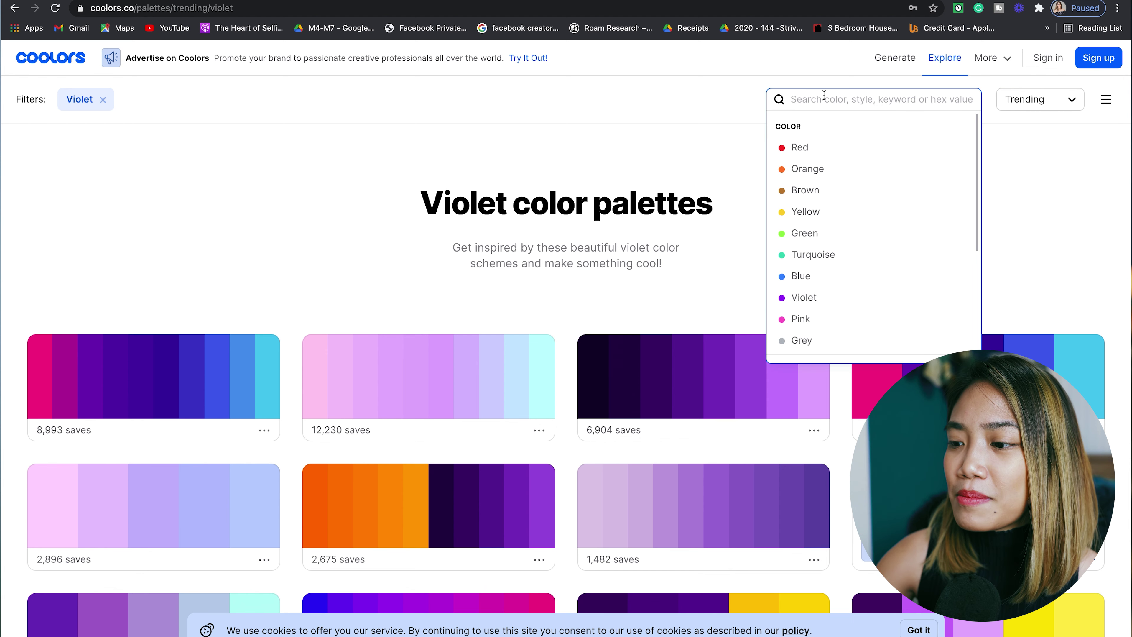
pyautogui.click(851, 236)
pyautogui.click(102, 100)
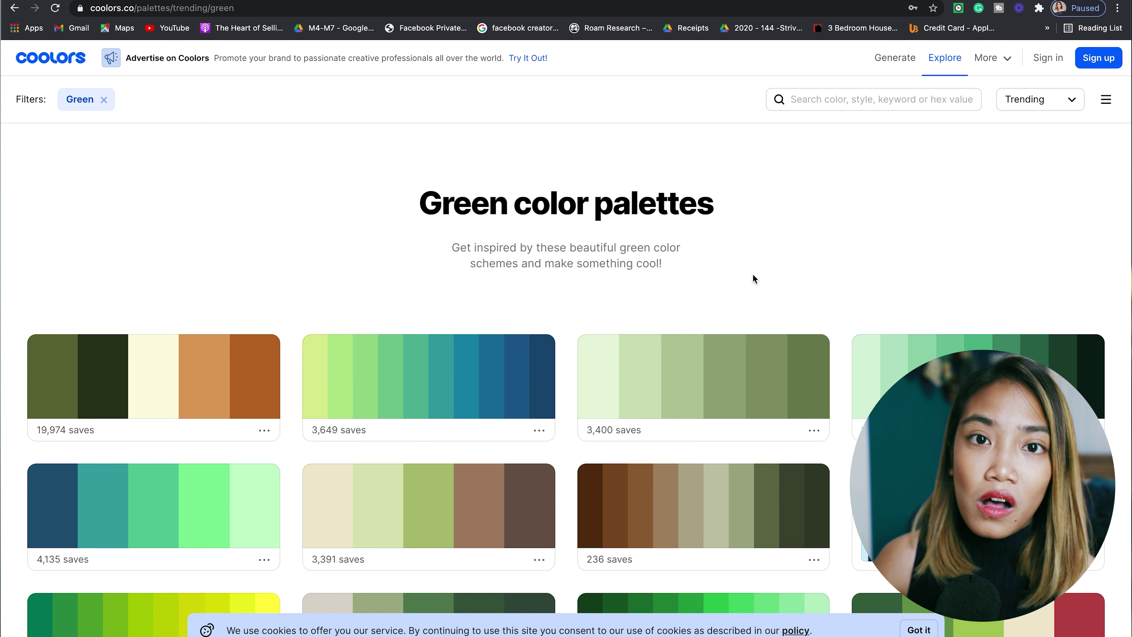
# Browse the green palettes, then clear the Green filter to show all trending palettes
pyautogui.scroll(-10, 752, 279)
pyautogui.scroll(10, 752, 278)
pyautogui.scroll(-10, 545, 300)
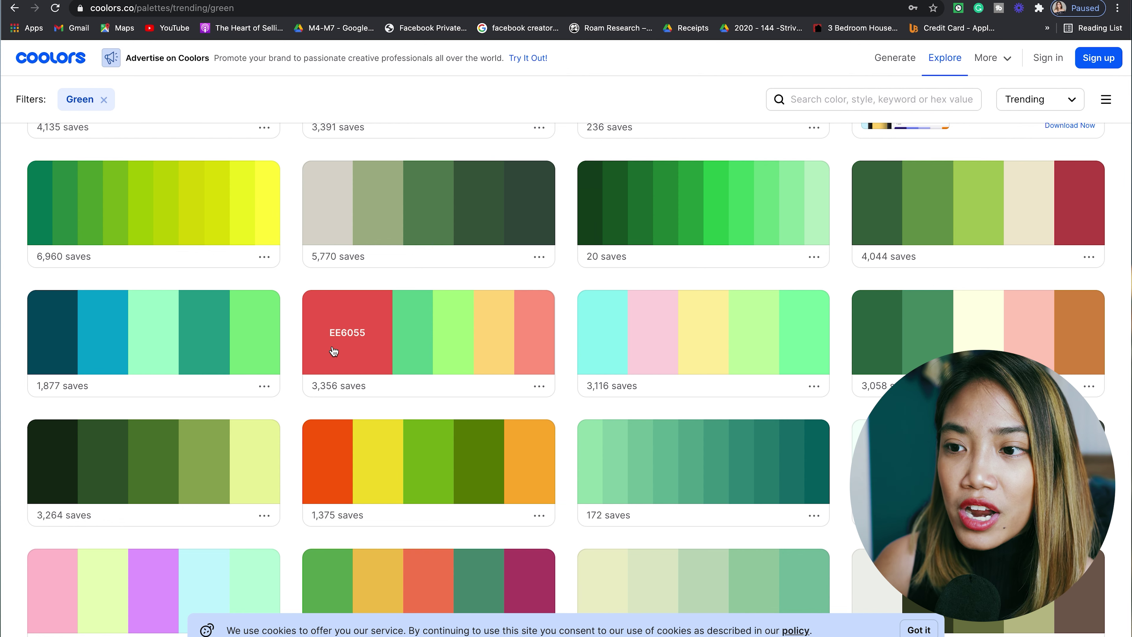
pyautogui.scroll(10, 897, 80)
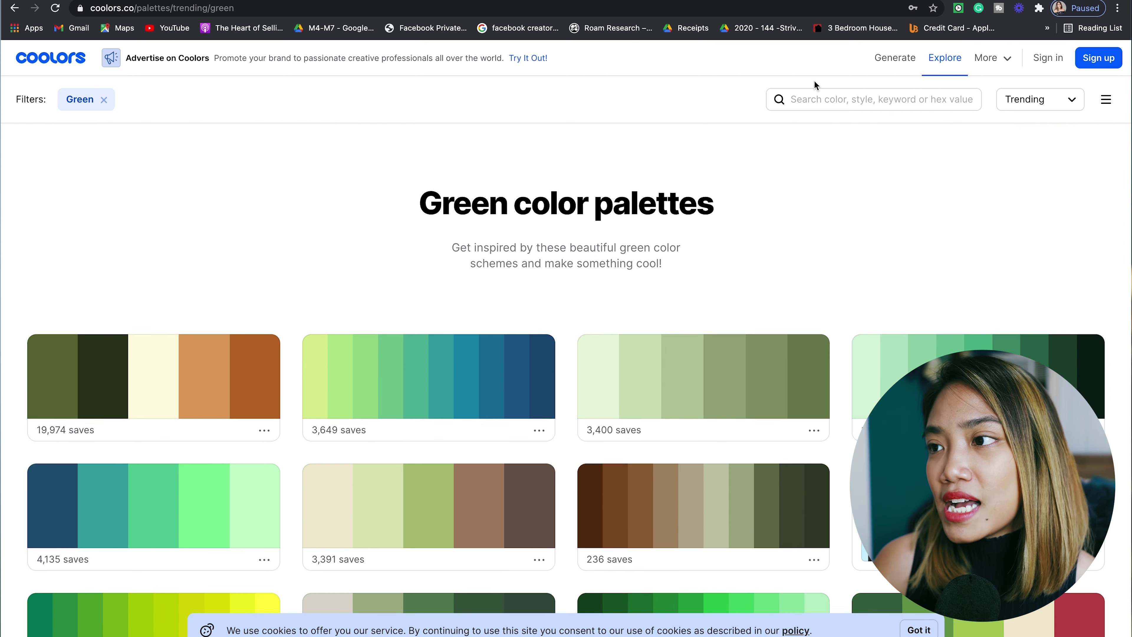
pyautogui.click(104, 100)
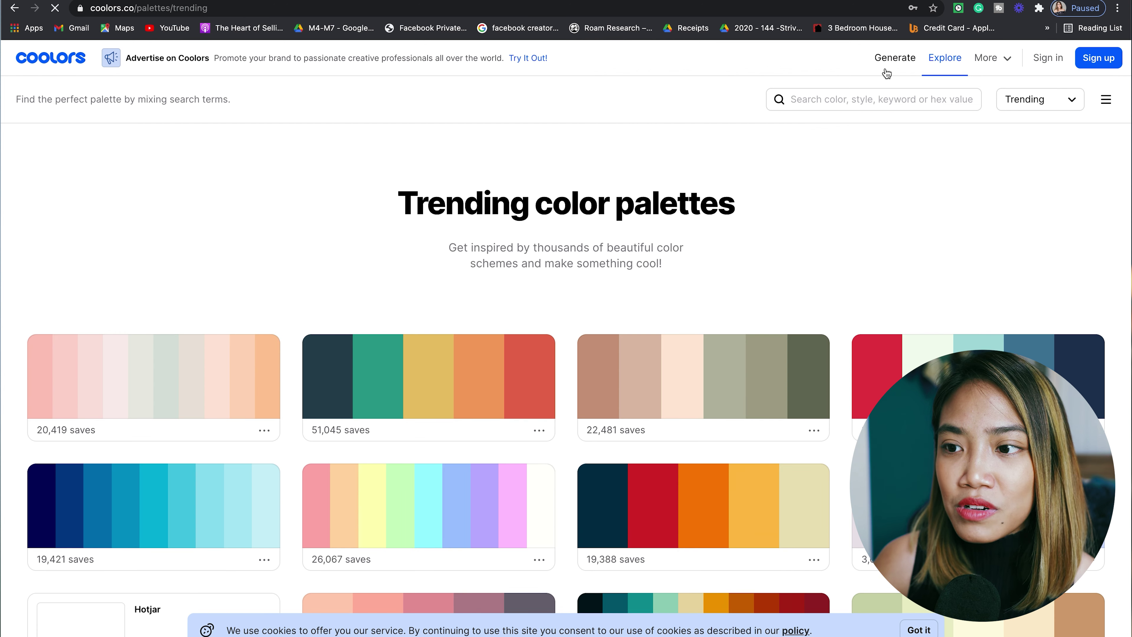
# Start the Coolors palette generator and lock the Celadon and Olivine colours
pyautogui.click(886, 73)
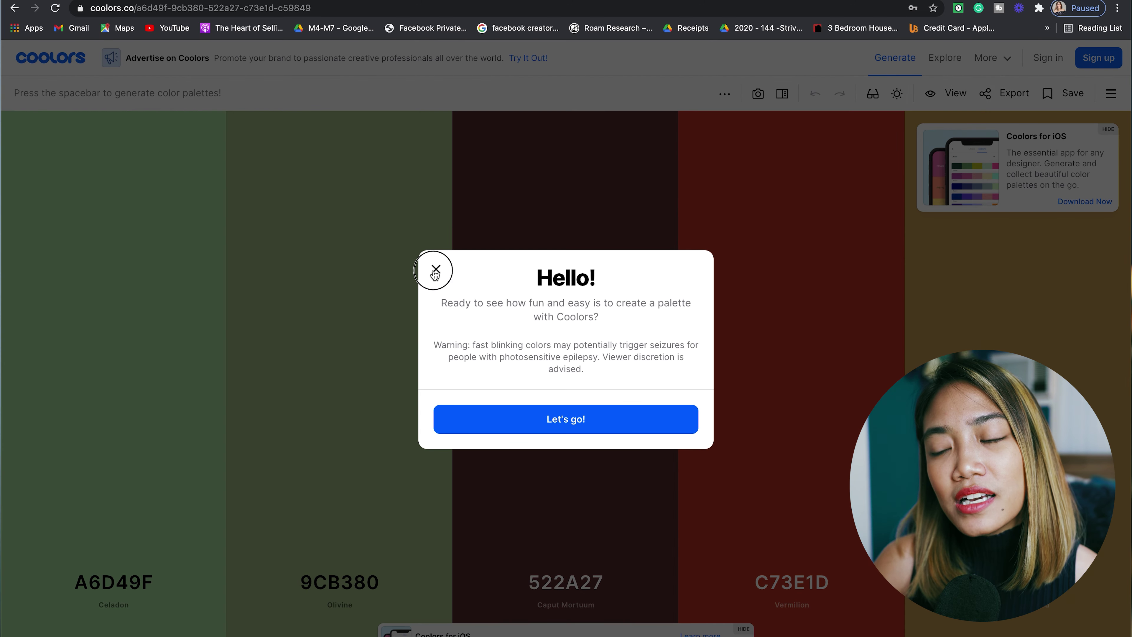
pyautogui.click(435, 269)
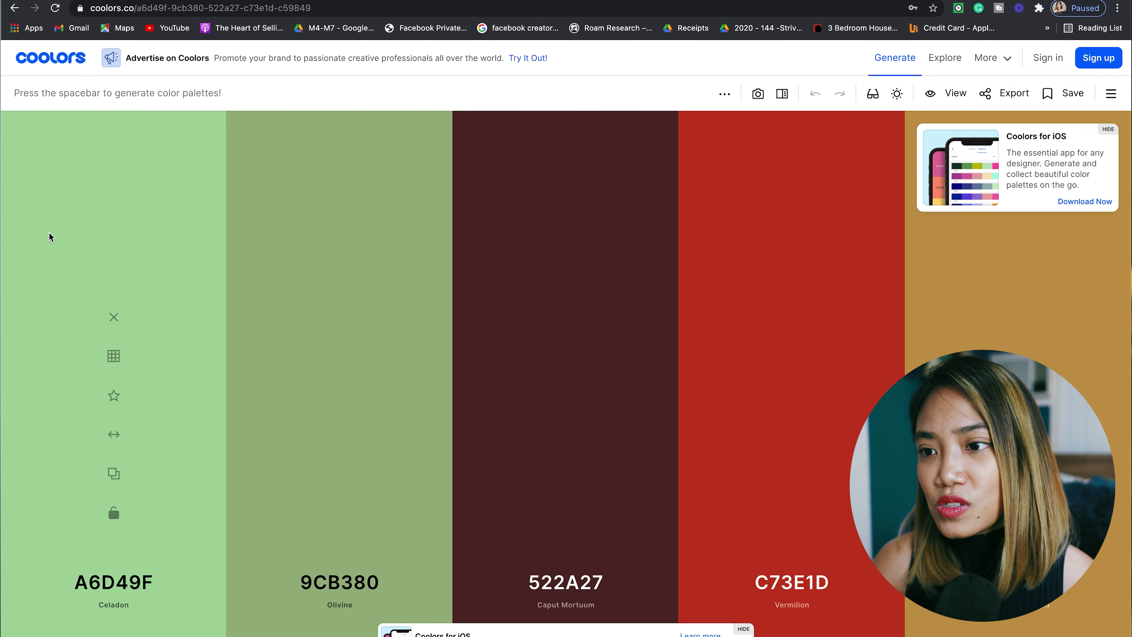
pyautogui.click(114, 517)
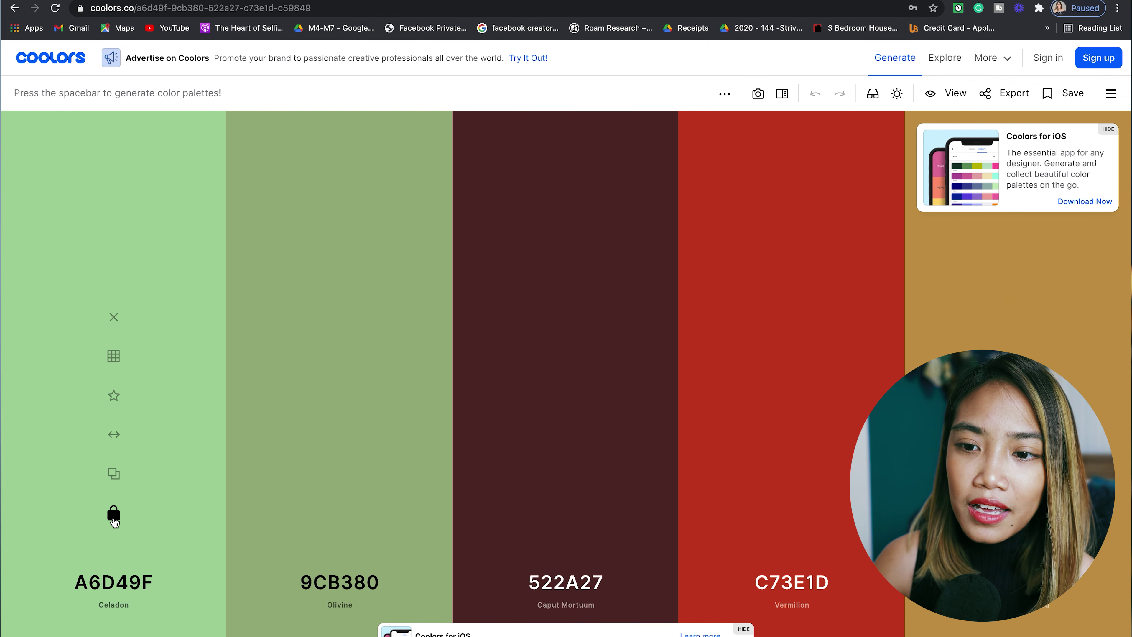
pyautogui.click(340, 515)
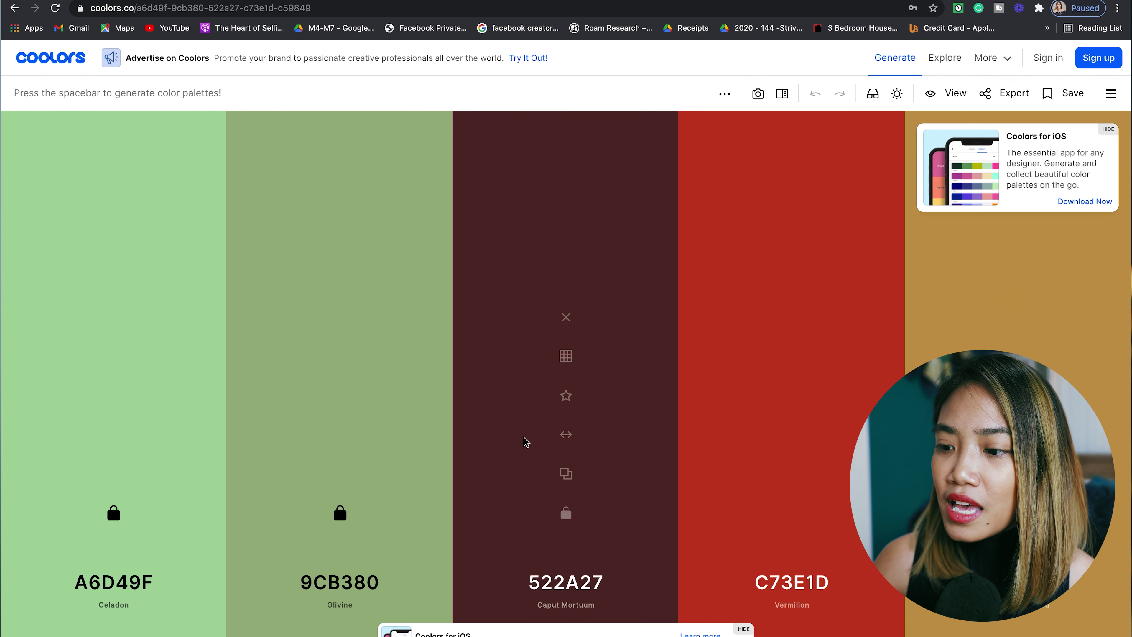
# Regenerate the unlocked colours, locking Baby Pink and then Dark Liver along the way
pyautogui.press('space')
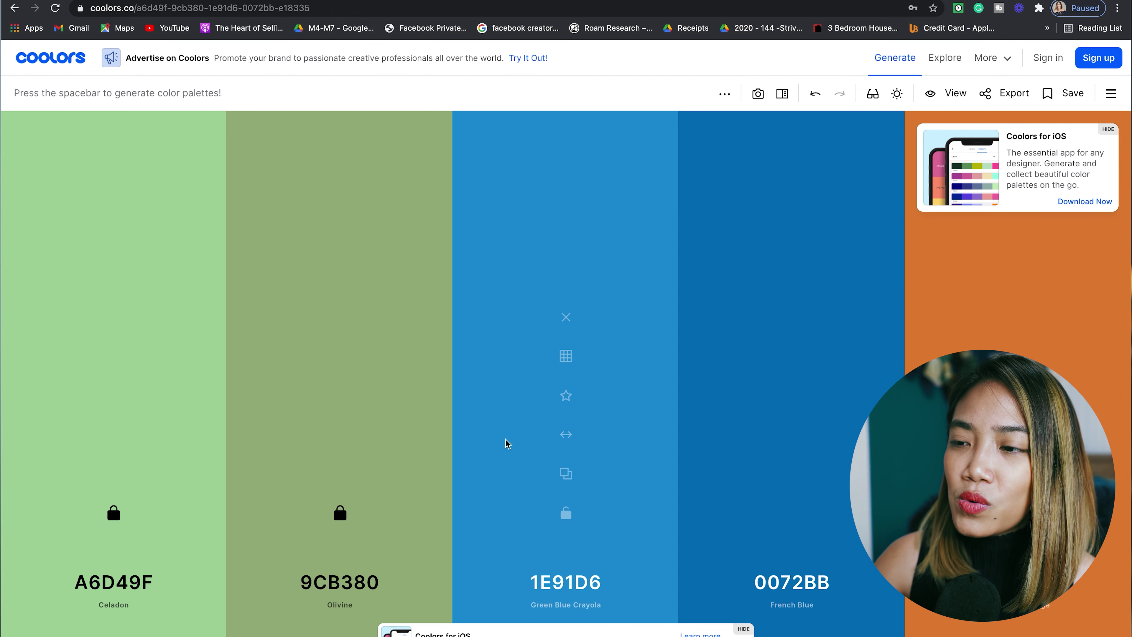
pyautogui.press('space')
pyautogui.press('space')
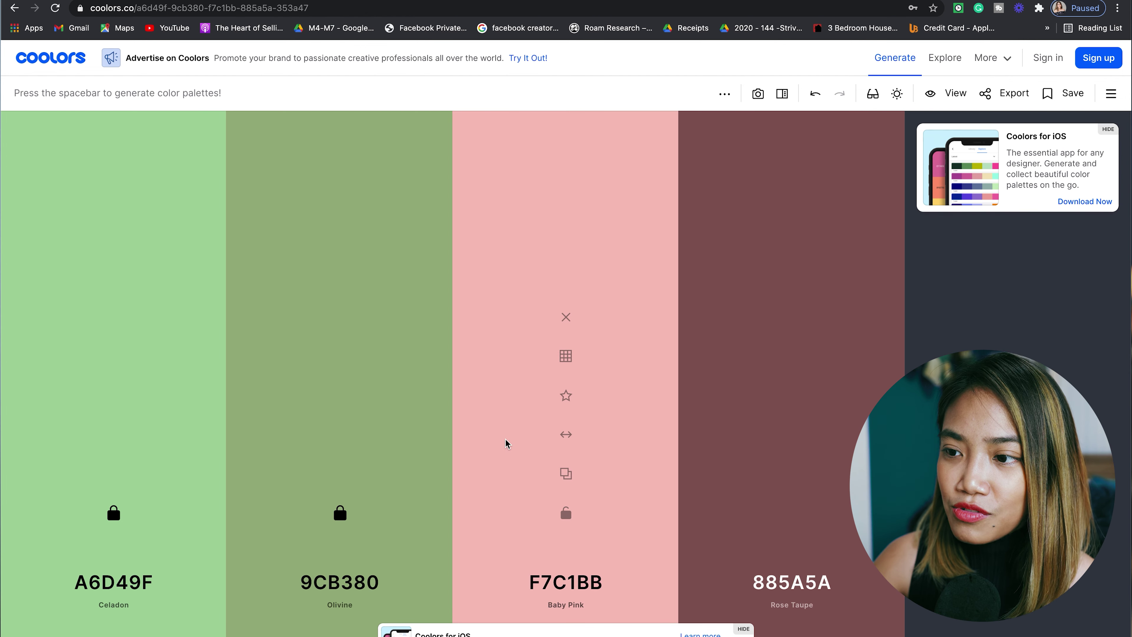
pyautogui.click(566, 512)
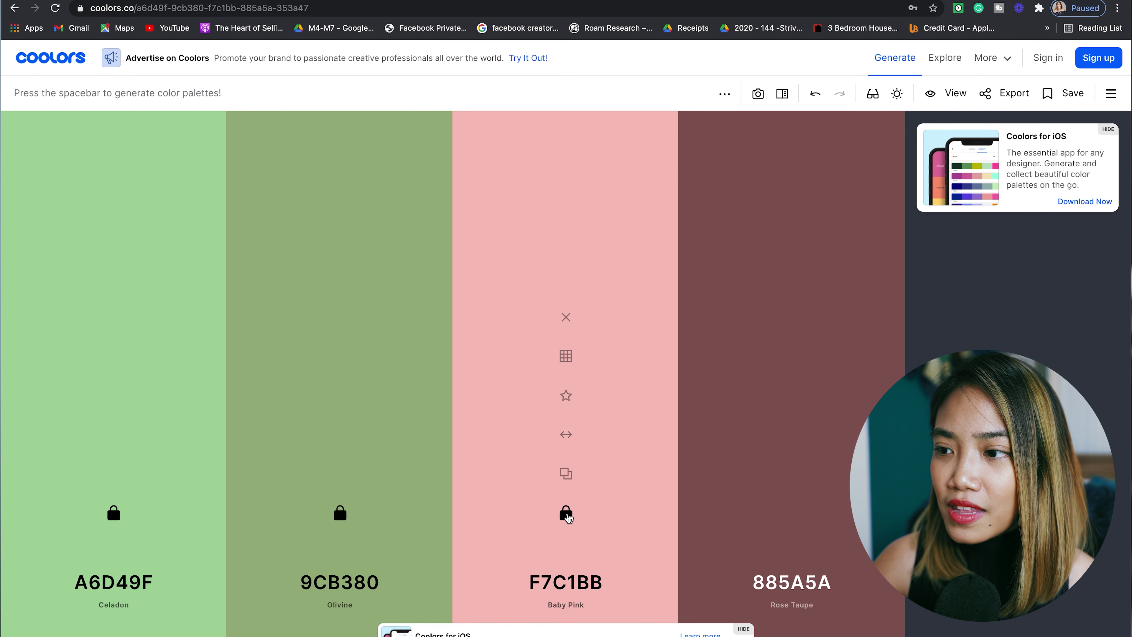
pyautogui.press('space')
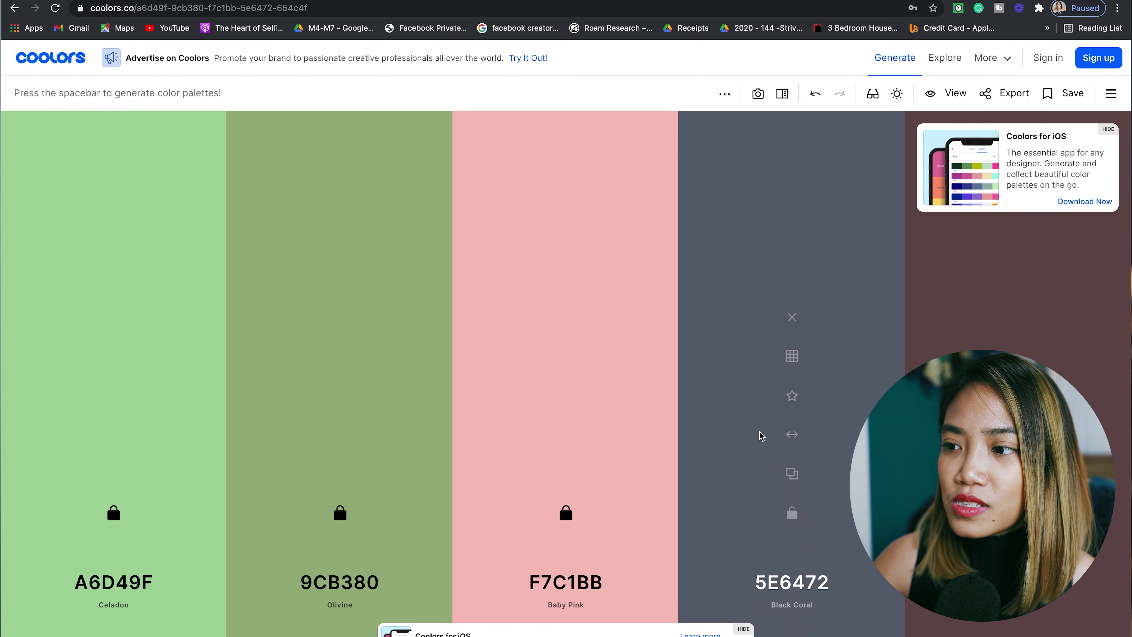
pyautogui.press('space')
pyautogui.press('space')
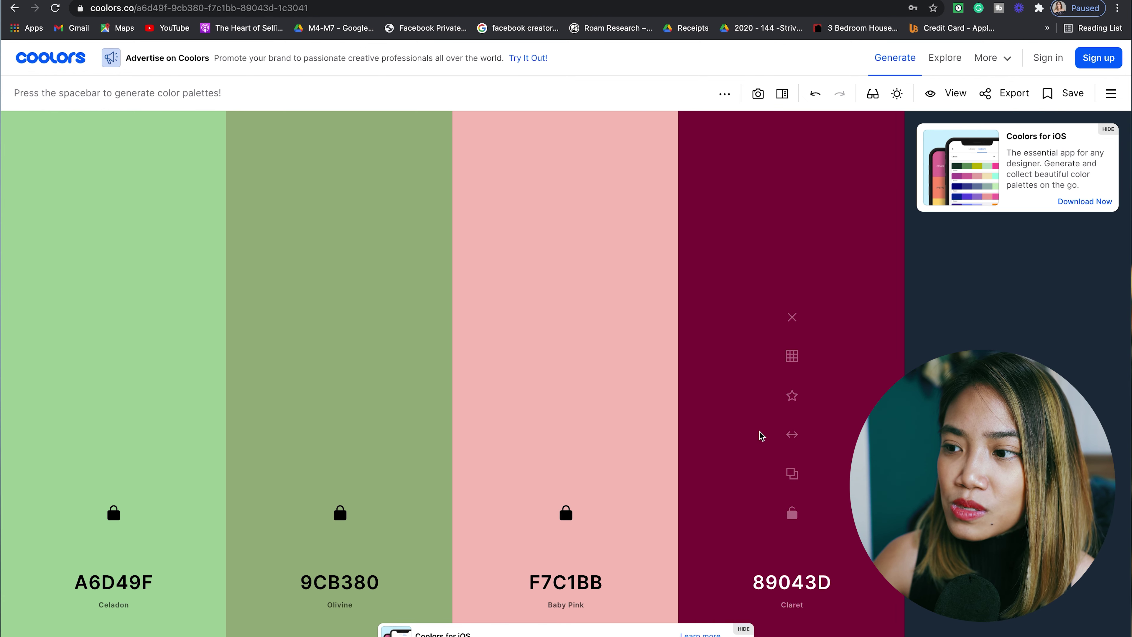
pyautogui.press('space')
pyautogui.press('space')
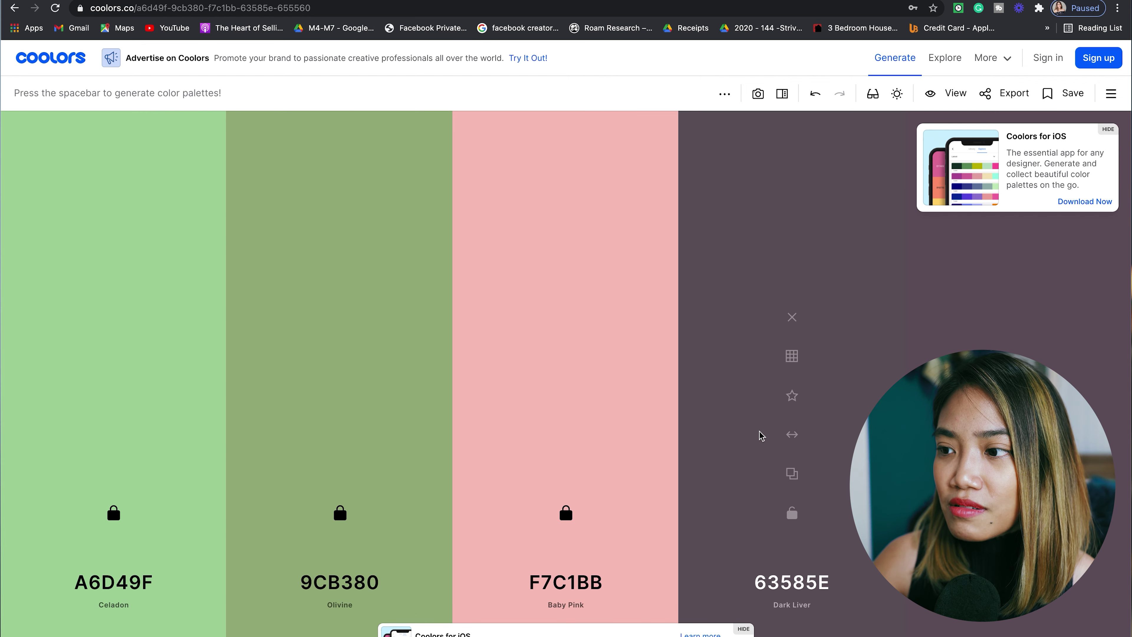
pyautogui.click(791, 512)
pyautogui.press('space')
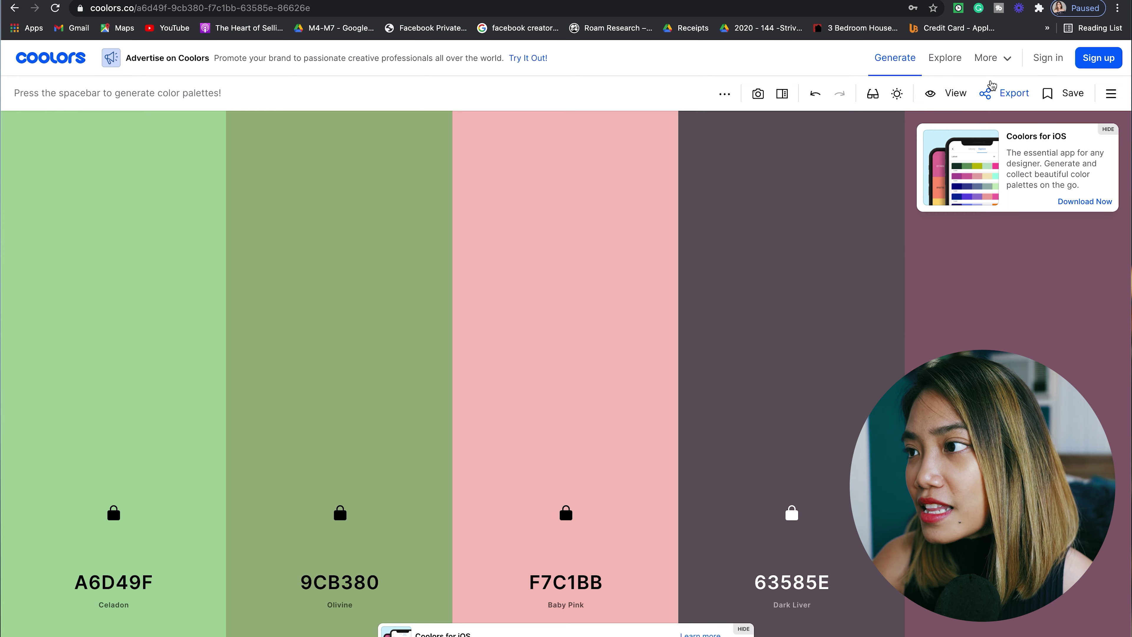
# Export the palette as an image titled 'test' and view the downloaded file
pyautogui.click(993, 95)
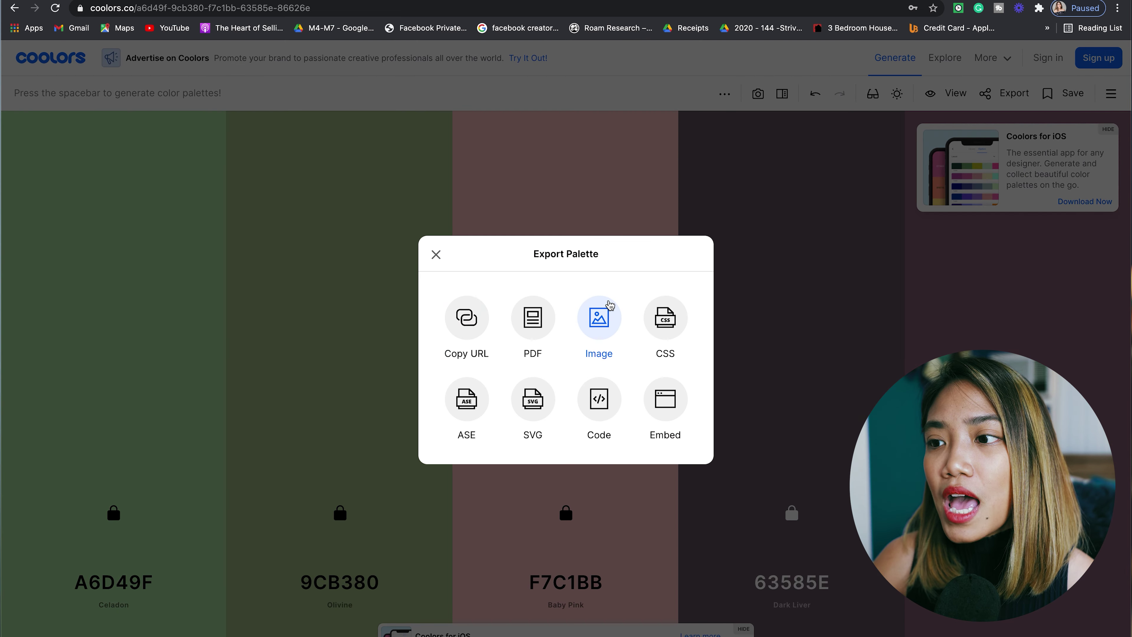
pyautogui.click(610, 317)
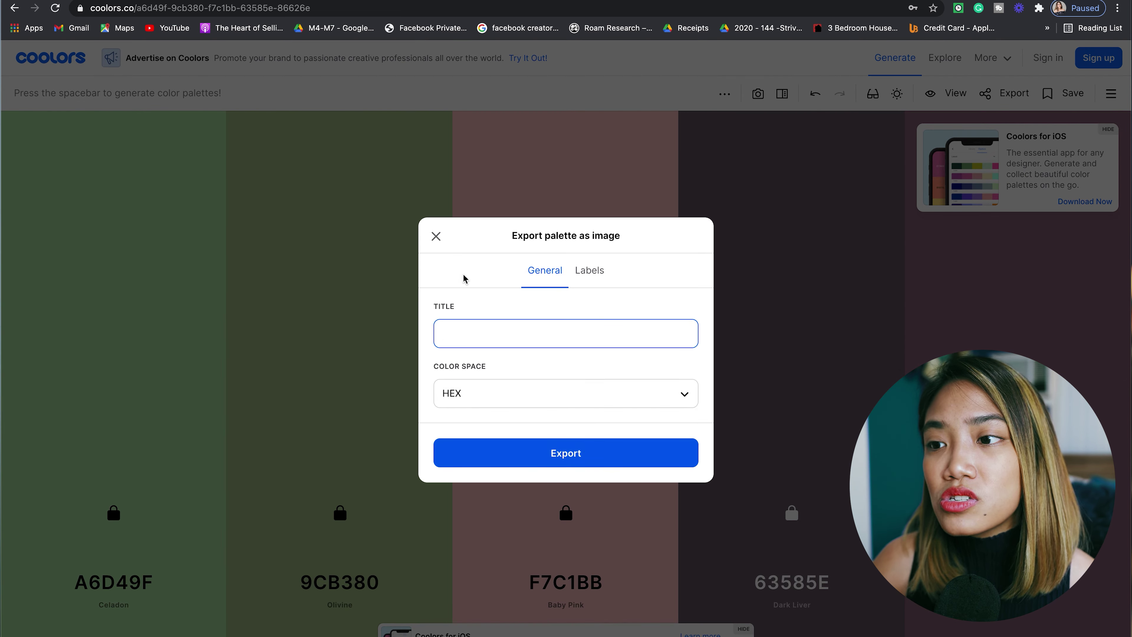
pyautogui.write('test')
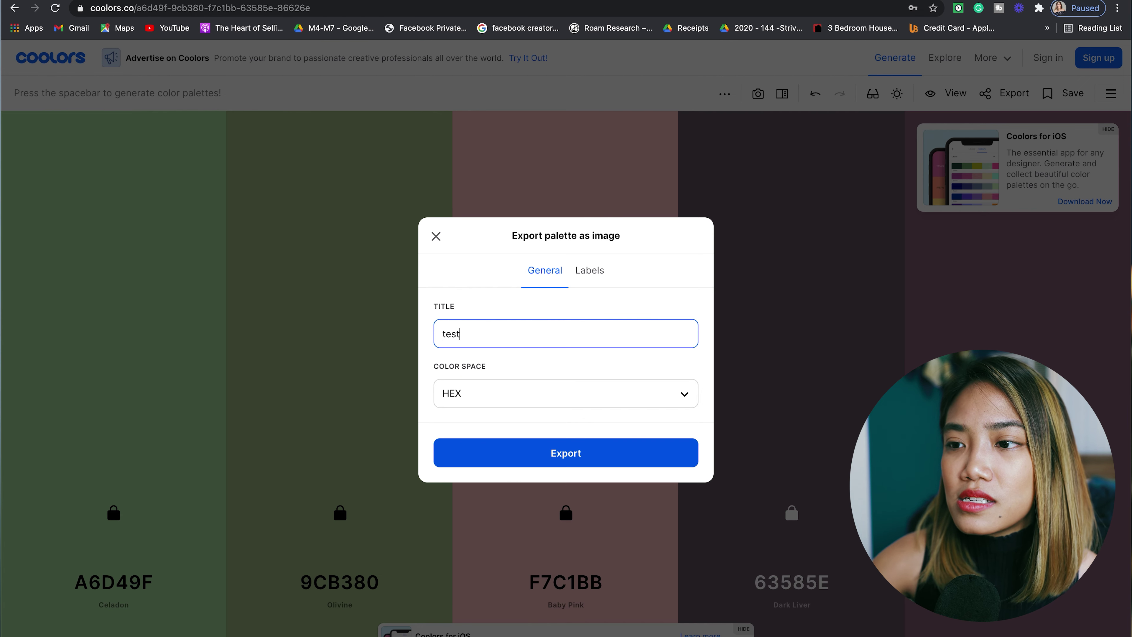
pyautogui.click(603, 459)
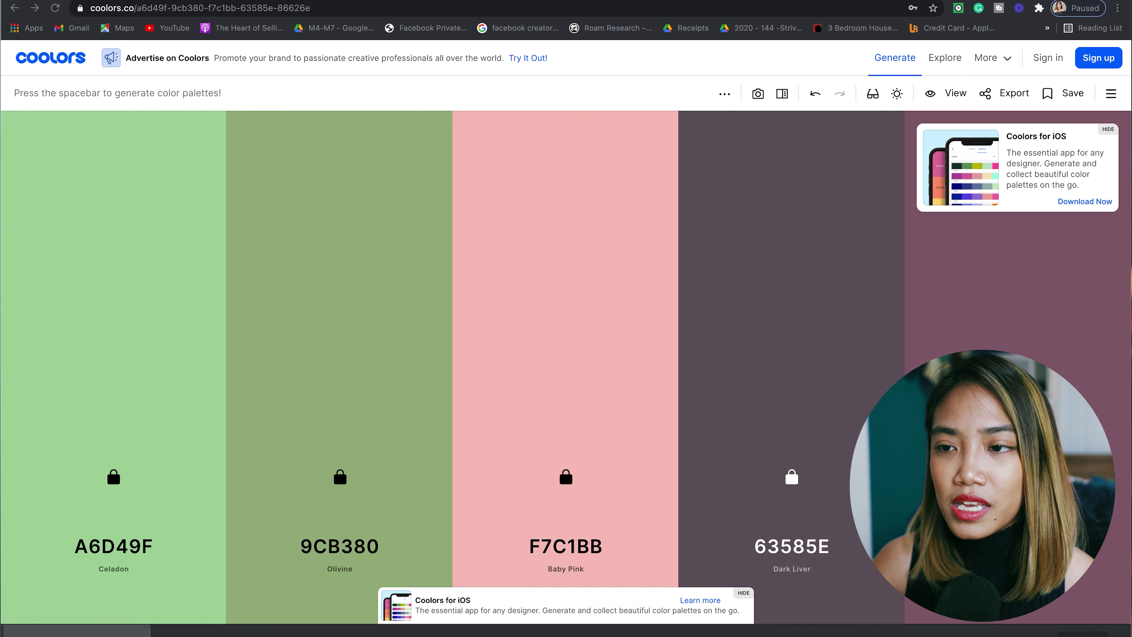
pyautogui.click(75, 630)
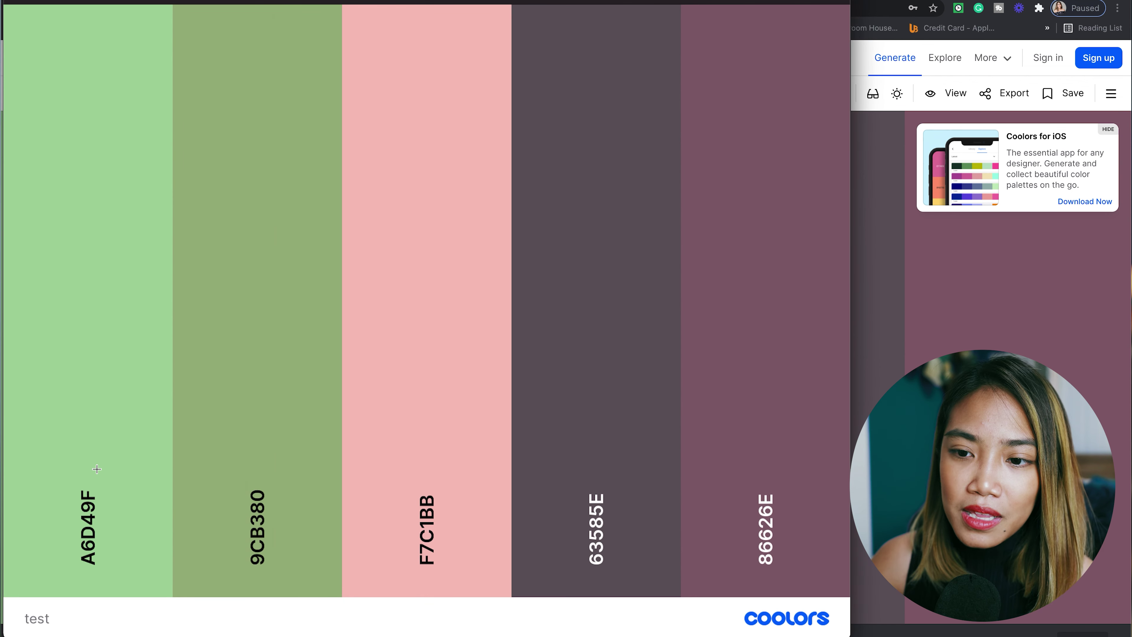
pyautogui.press('Escape')
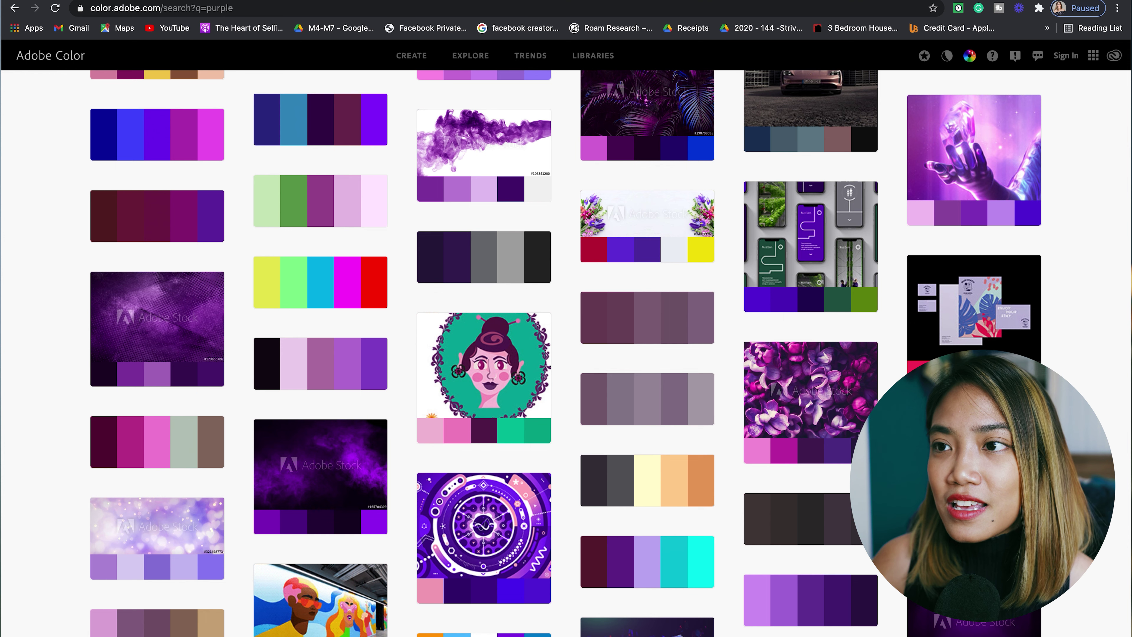
# Search Adobe Color's Explore page for 'purple' palettes and scroll through the results
pyautogui.press('super+r')
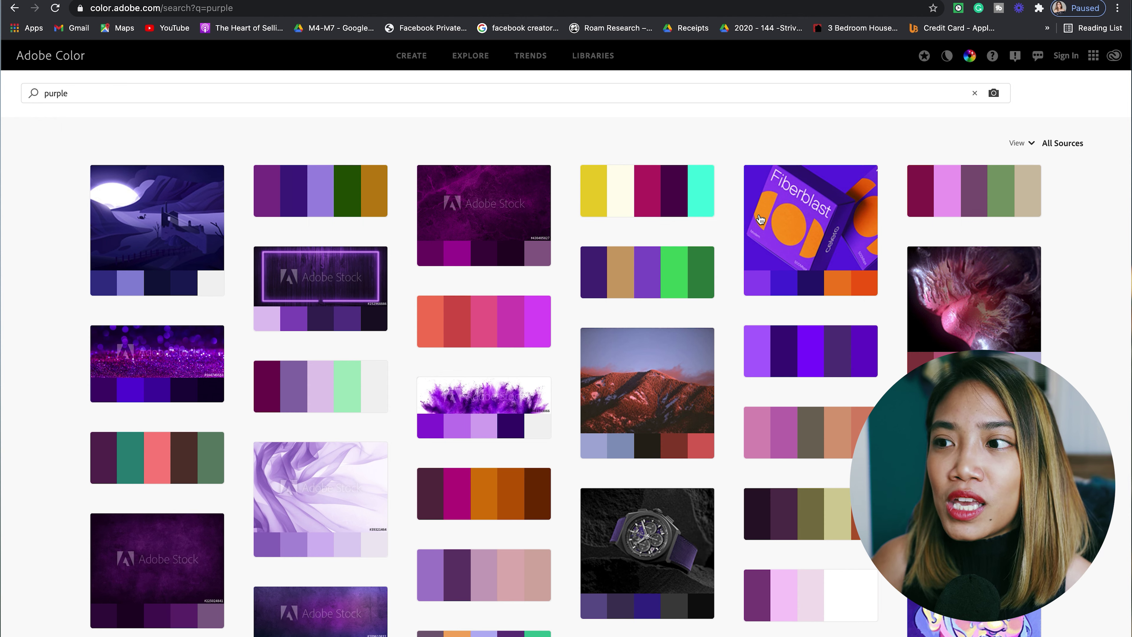
pyautogui.click(471, 56)
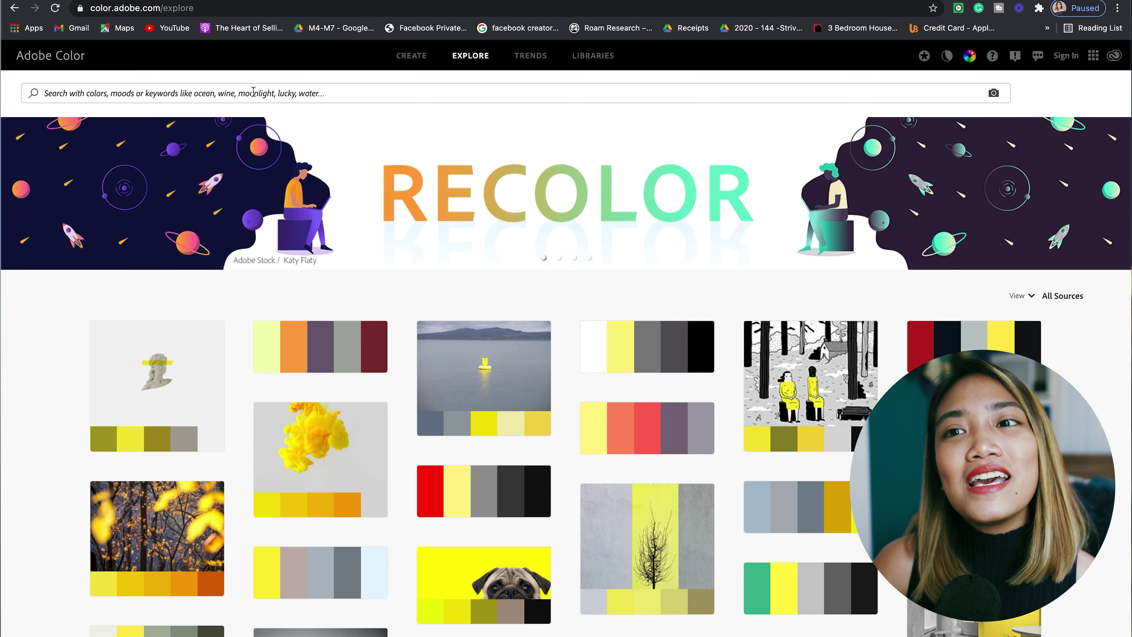
pyautogui.click(161, 95)
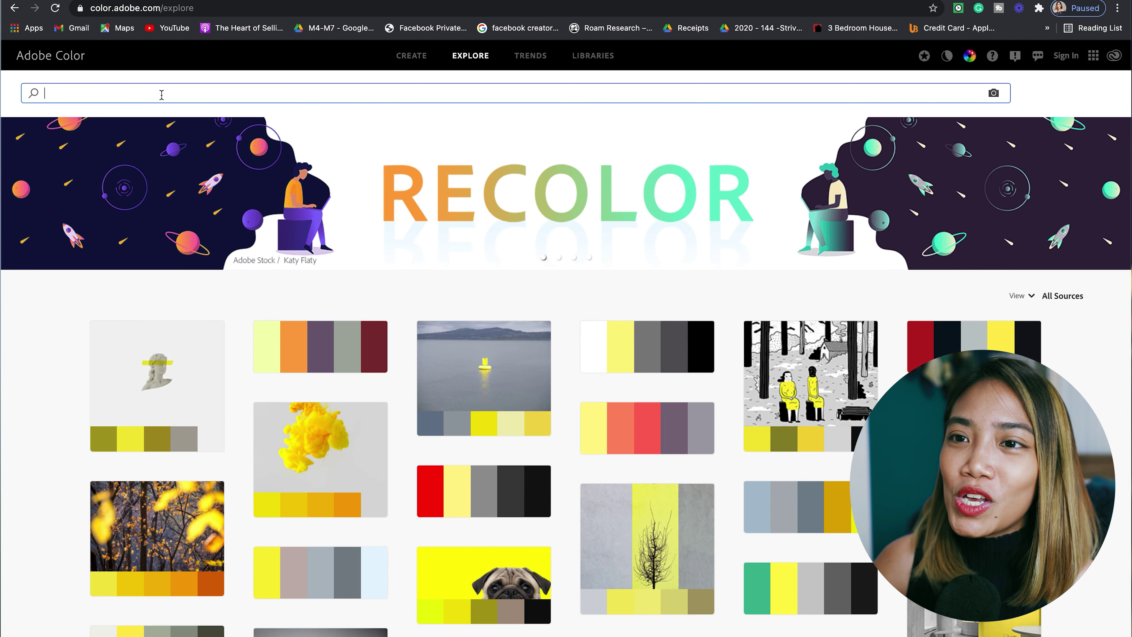
pyautogui.write('purple')
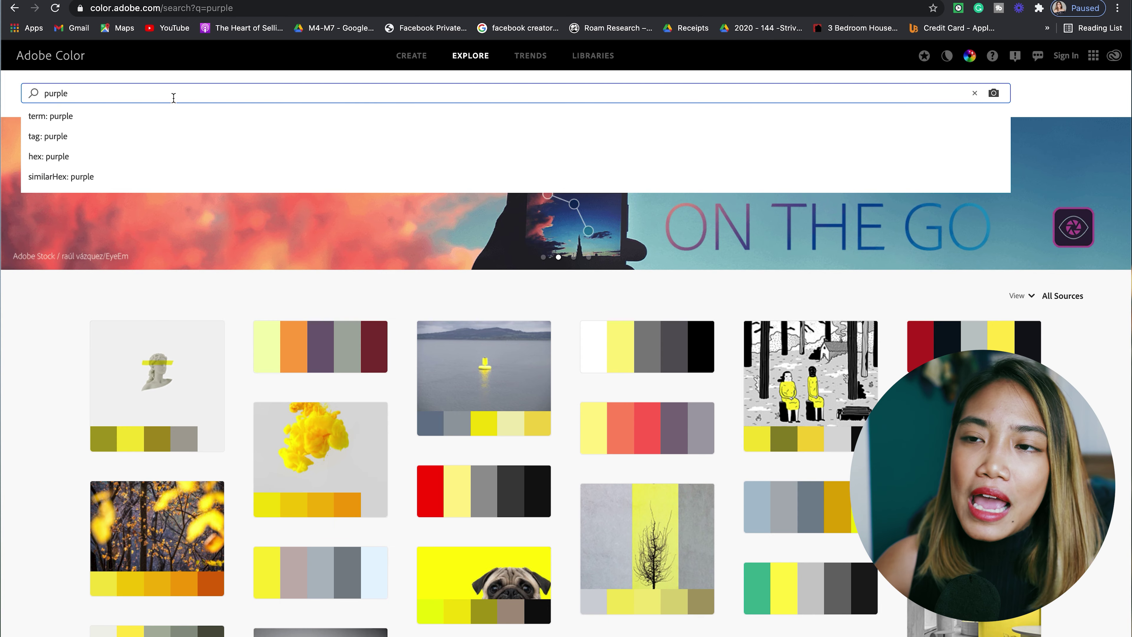
pyautogui.press('Return')
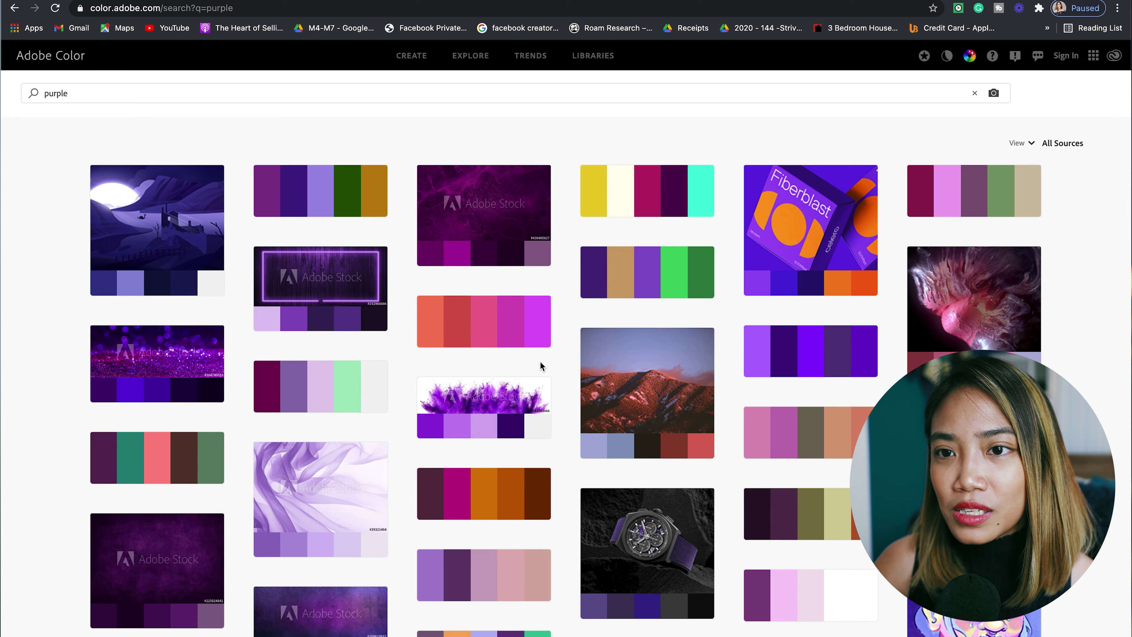
pyautogui.scroll(-15, 540, 362)
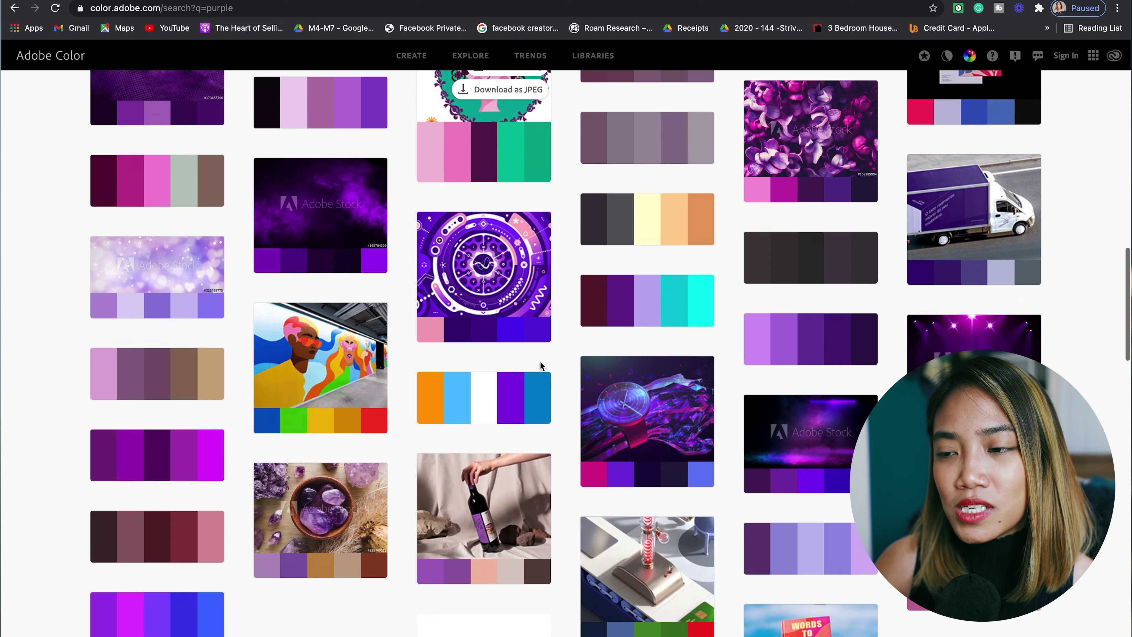
pyautogui.scroll(-10, 540, 362)
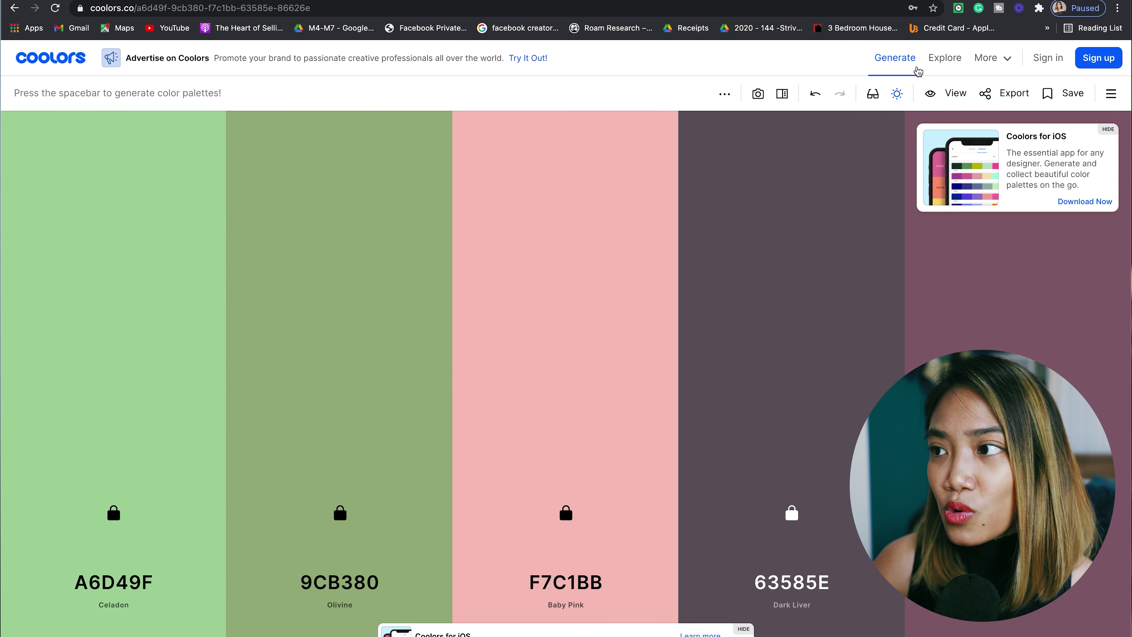
# View Coolors' trending palettes, then move to the font pairs image results
pyautogui.click(942, 67)
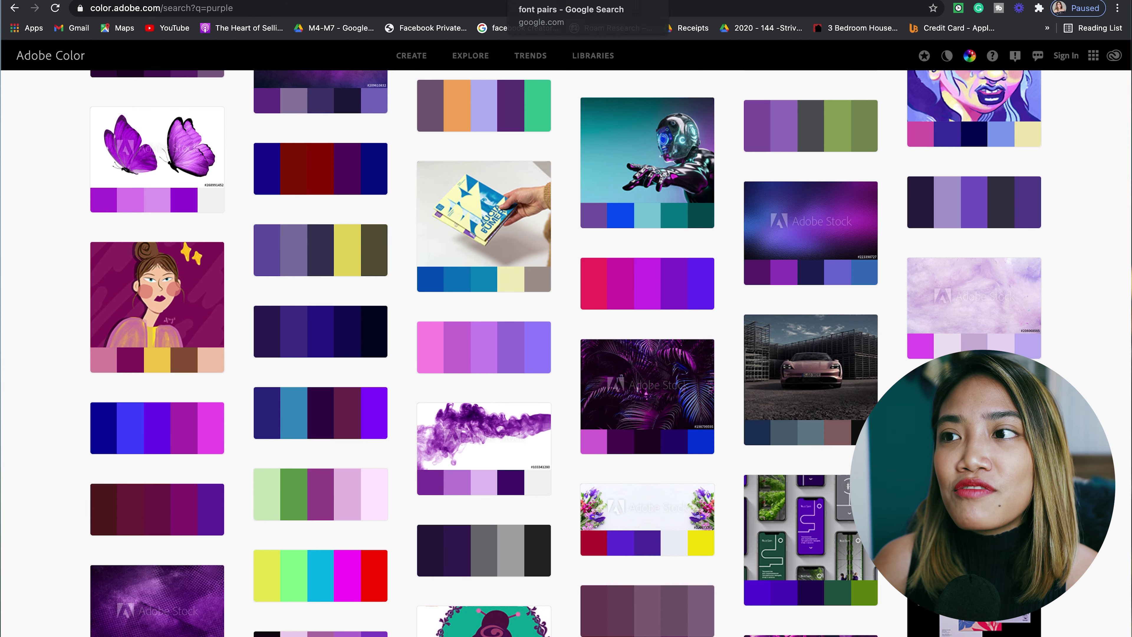
pyautogui.click(537, 10)
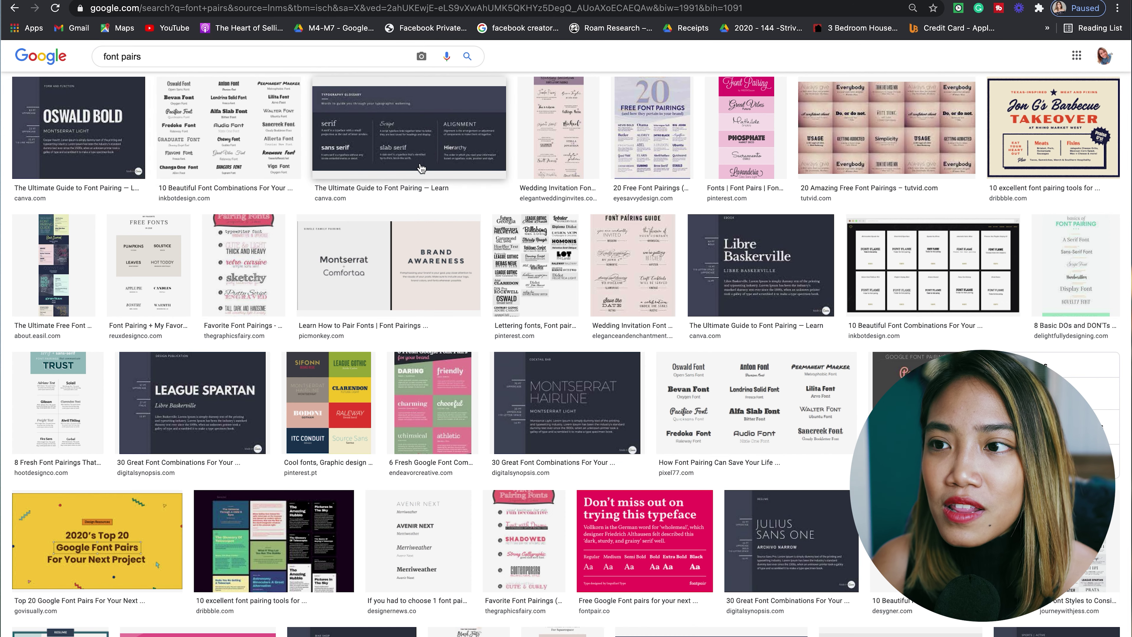
# Preview the '10 Beautiful Font Combinations' and '20 Free Font Pairings' images, then close the preview
pyautogui.click(281, 194)
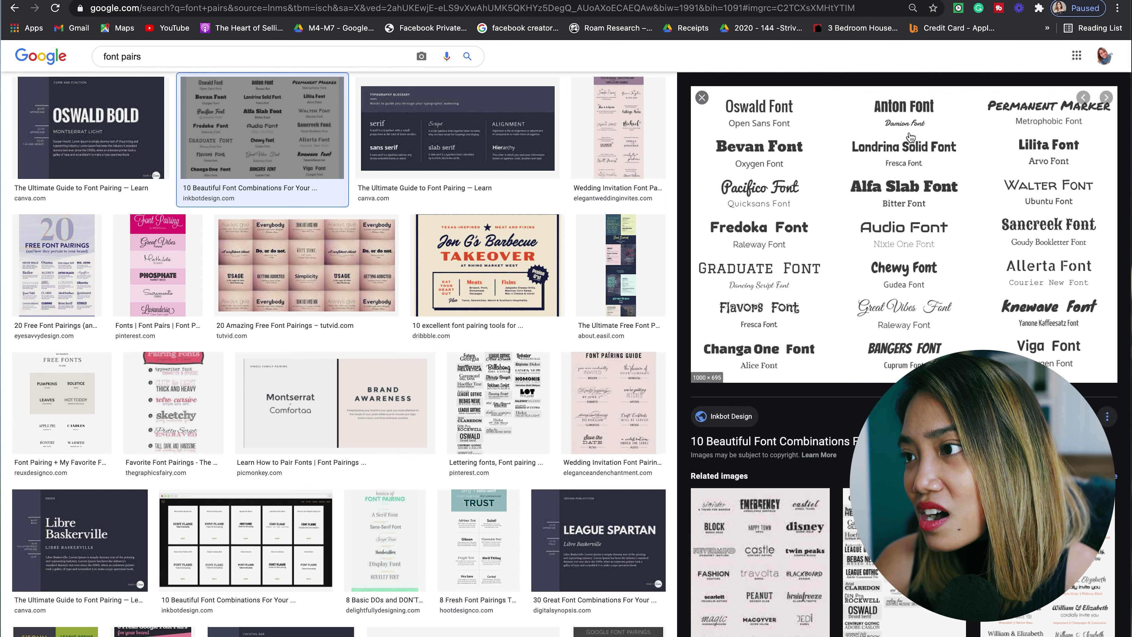
pyautogui.press('Right')
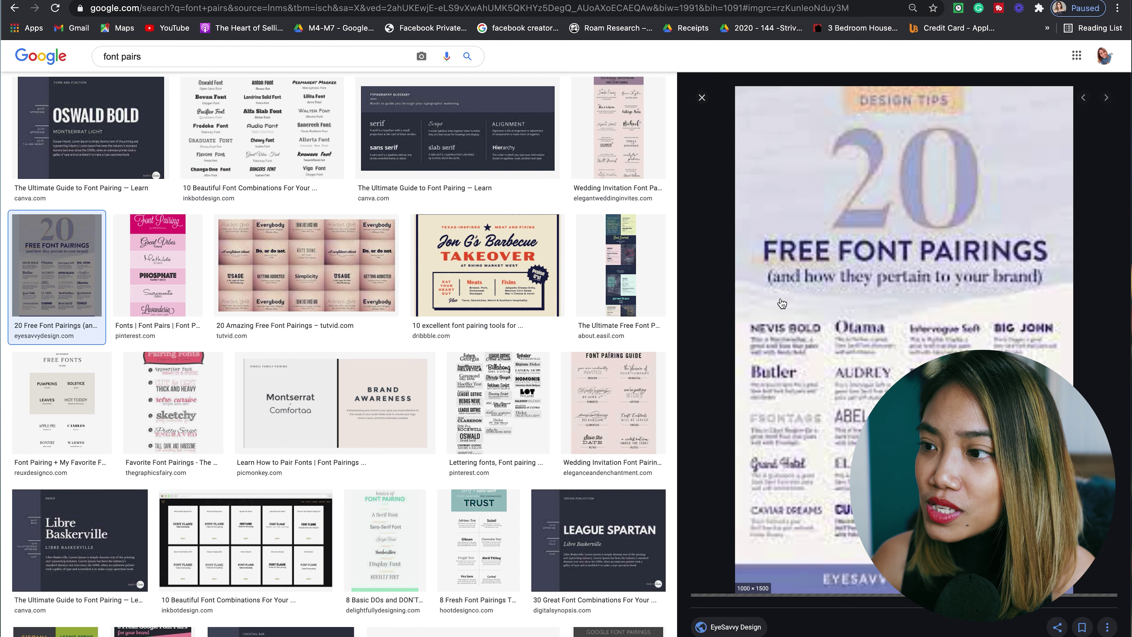
pyautogui.click(701, 99)
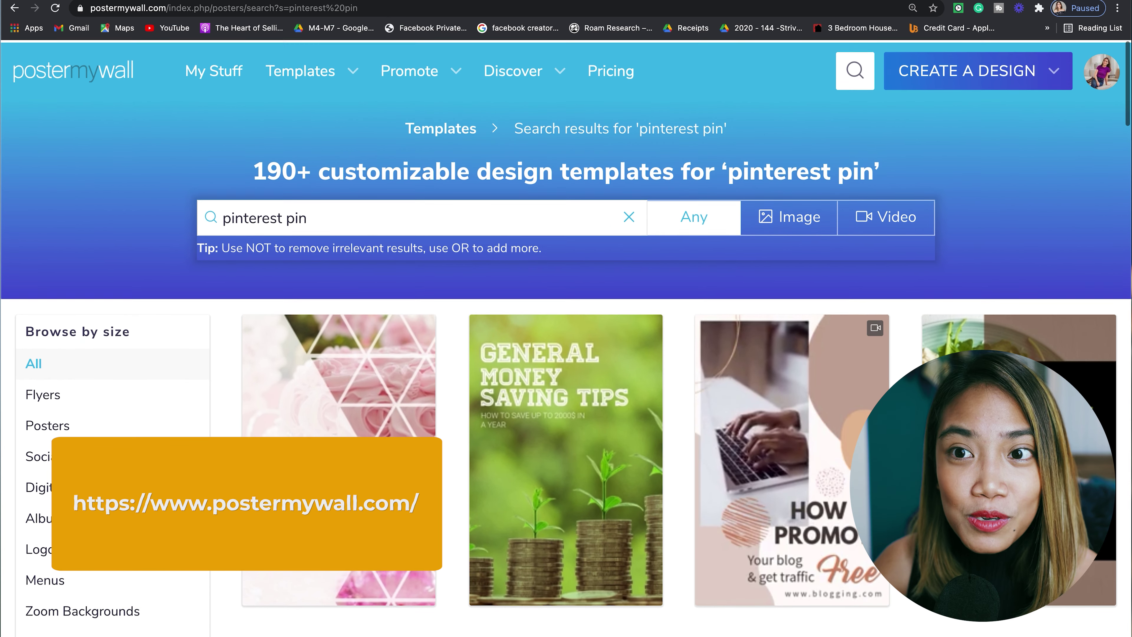
# Scroll the 'pinterest pin' templates and preview the General Money Saving Tips design
pyautogui.scroll(-2, 992, 269)
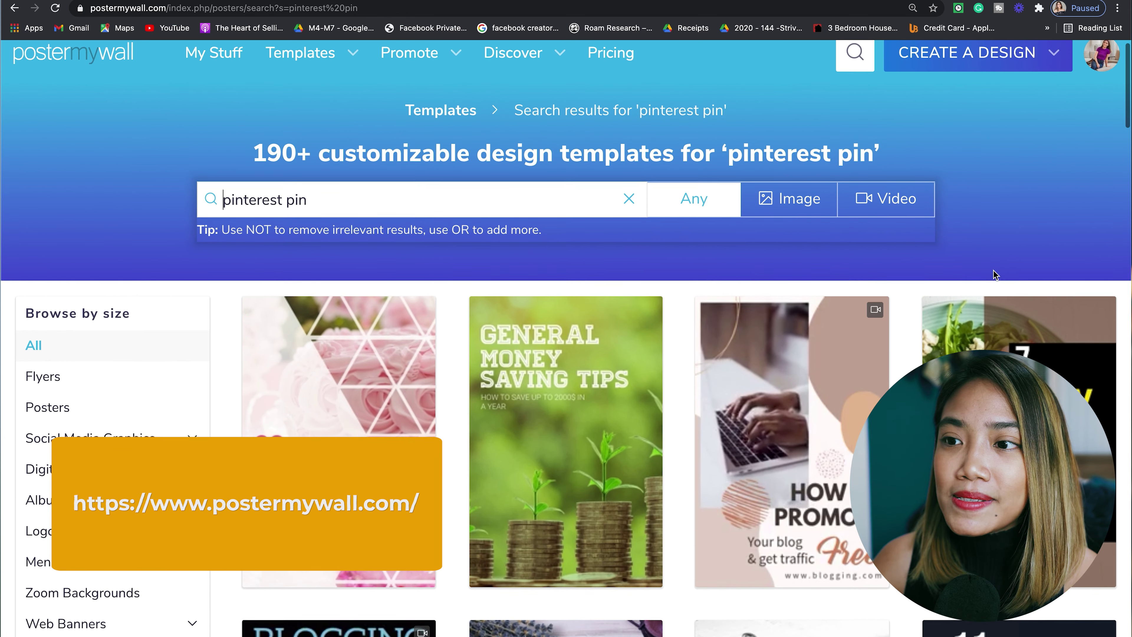
pyautogui.scroll(-6, 993, 269)
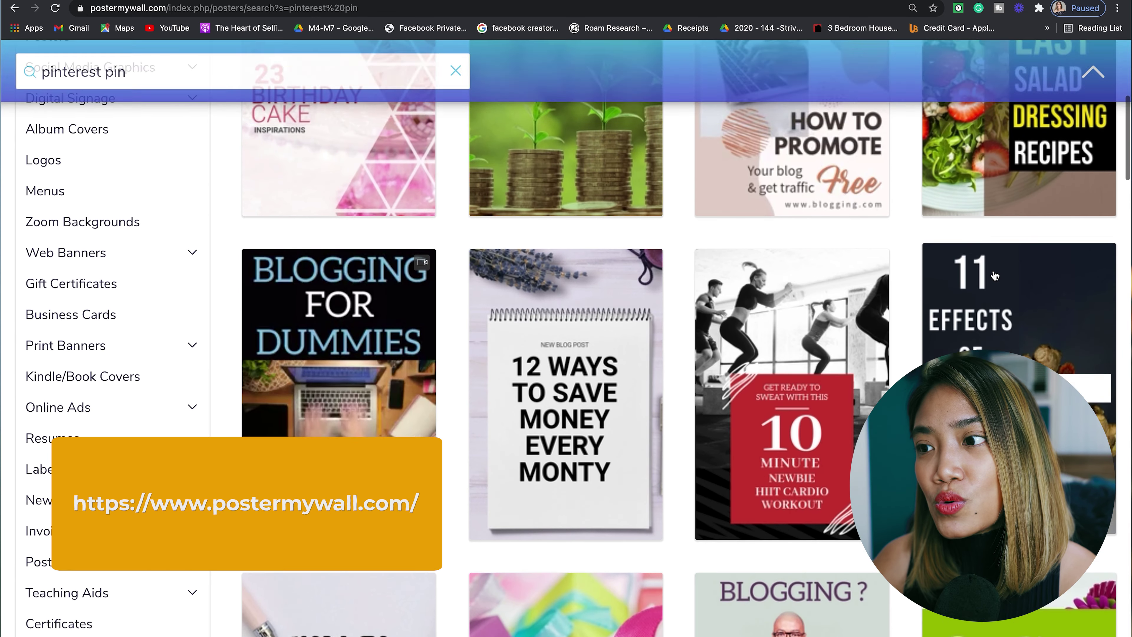
pyautogui.scroll(-2, 994, 275)
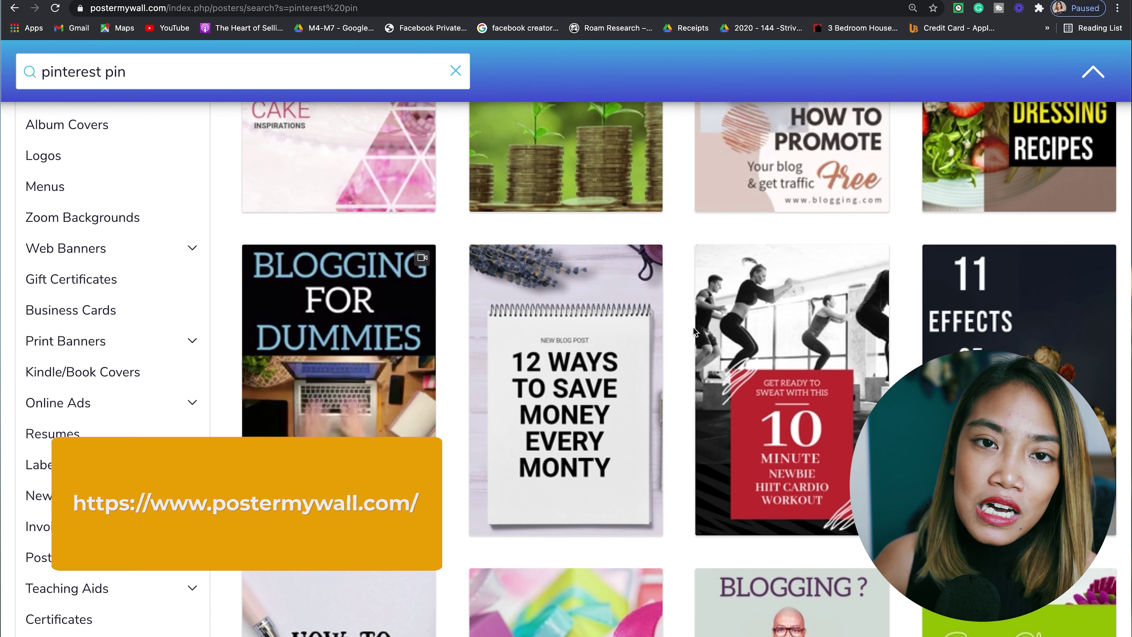
pyautogui.scroll(8, 590, 370)
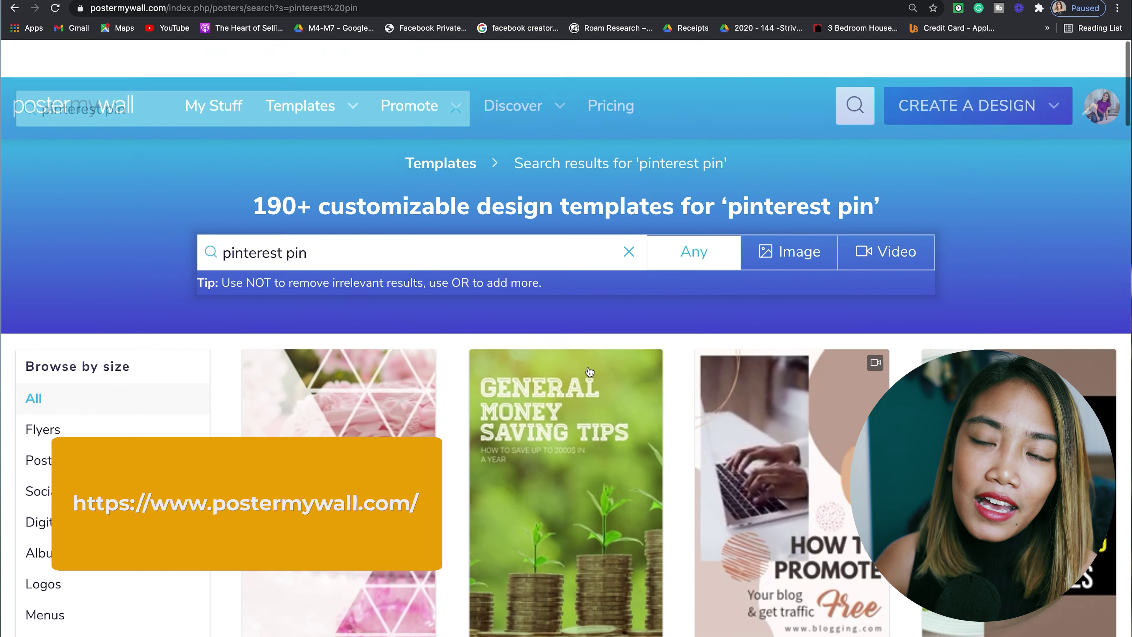
pyautogui.scroll(-9, 590, 371)
pyautogui.scroll(9, 590, 371)
pyautogui.scroll(-5, 590, 371)
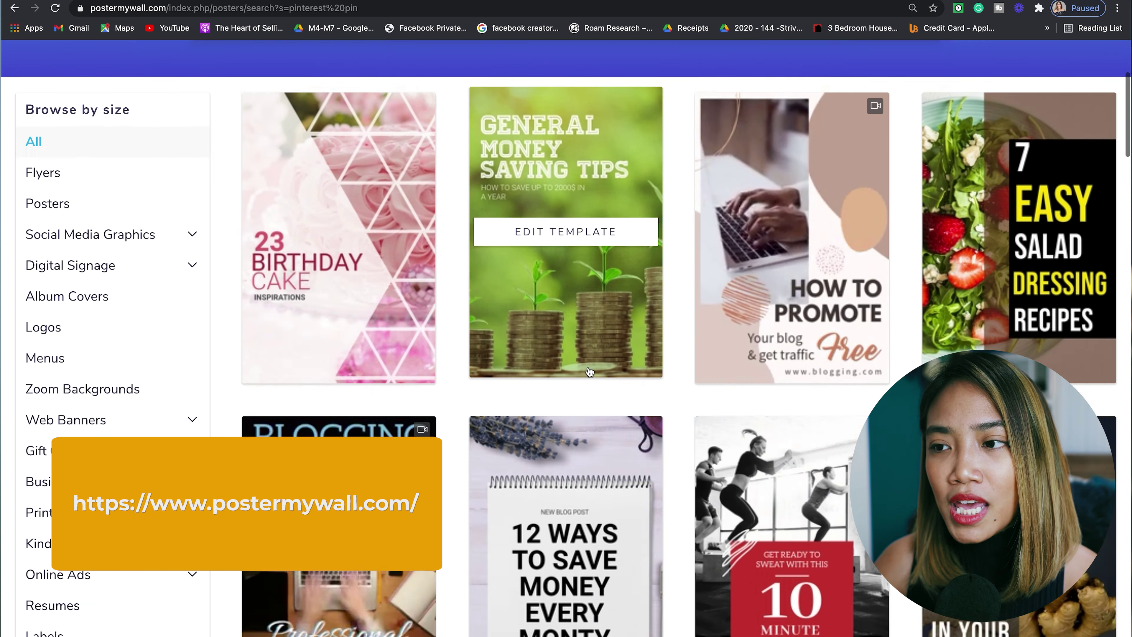
pyautogui.scroll(-6, 555, 366)
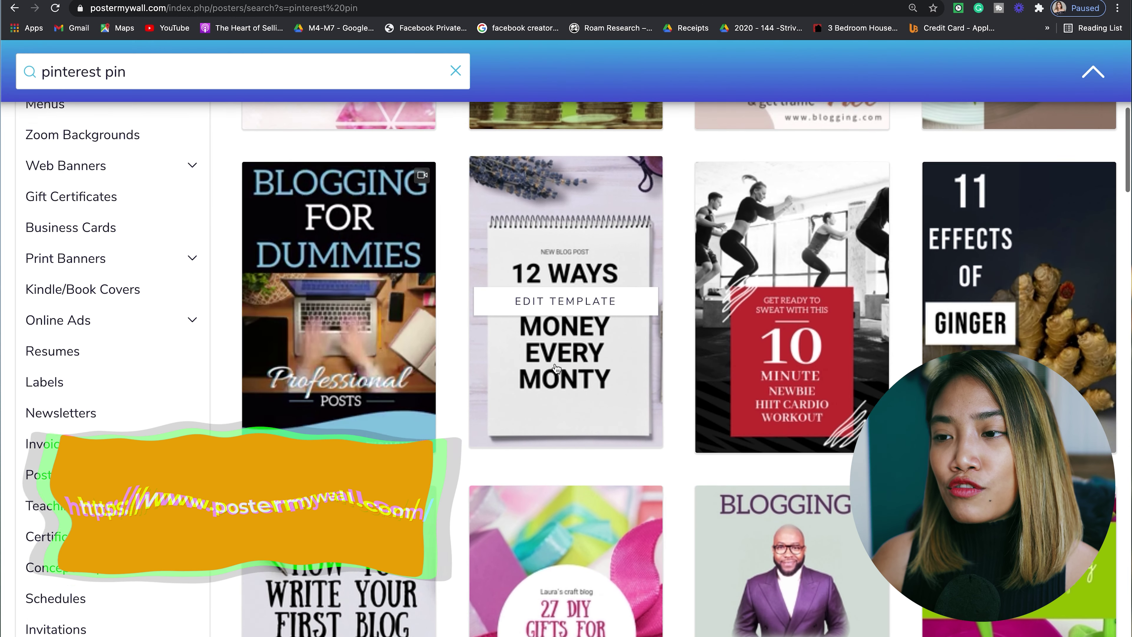
pyautogui.scroll(1, 556, 367)
pyautogui.scroll(-1, 556, 367)
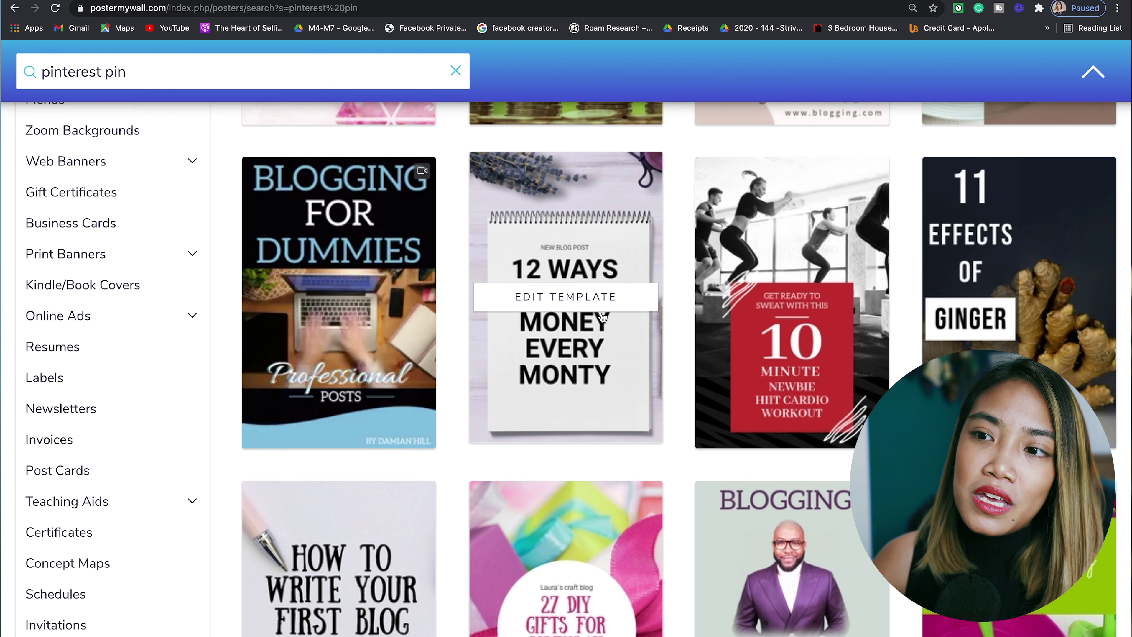
pyautogui.scroll(-6, 565, 329)
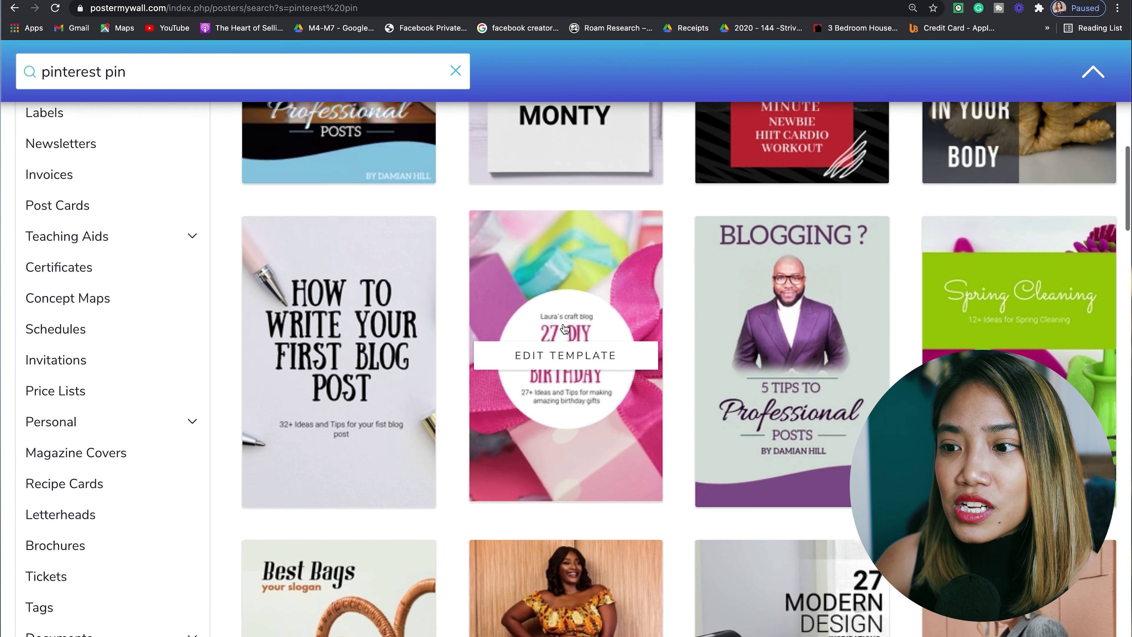
pyautogui.scroll(3, 563, 328)
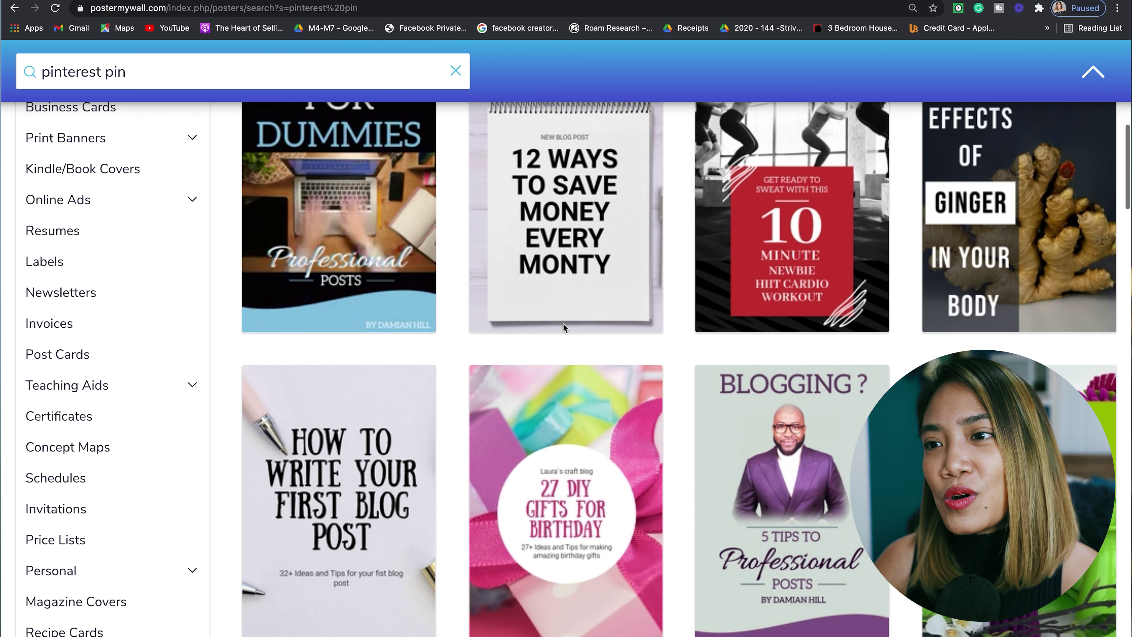
pyautogui.scroll(-20, 562, 323)
pyautogui.scroll(20, 564, 326)
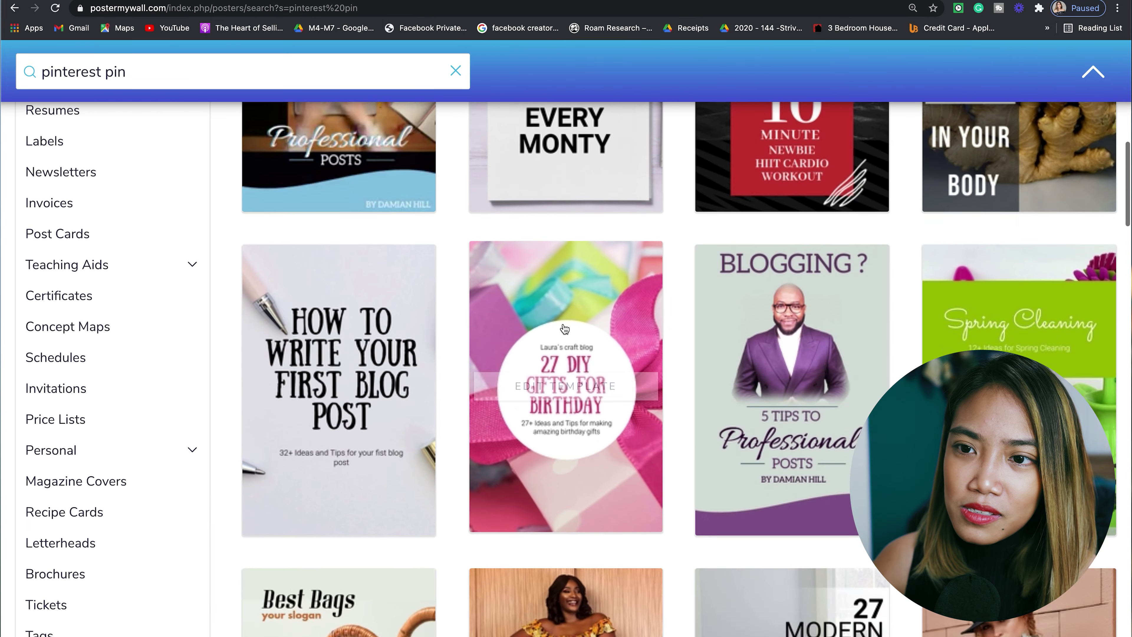
pyautogui.scroll(15, 564, 329)
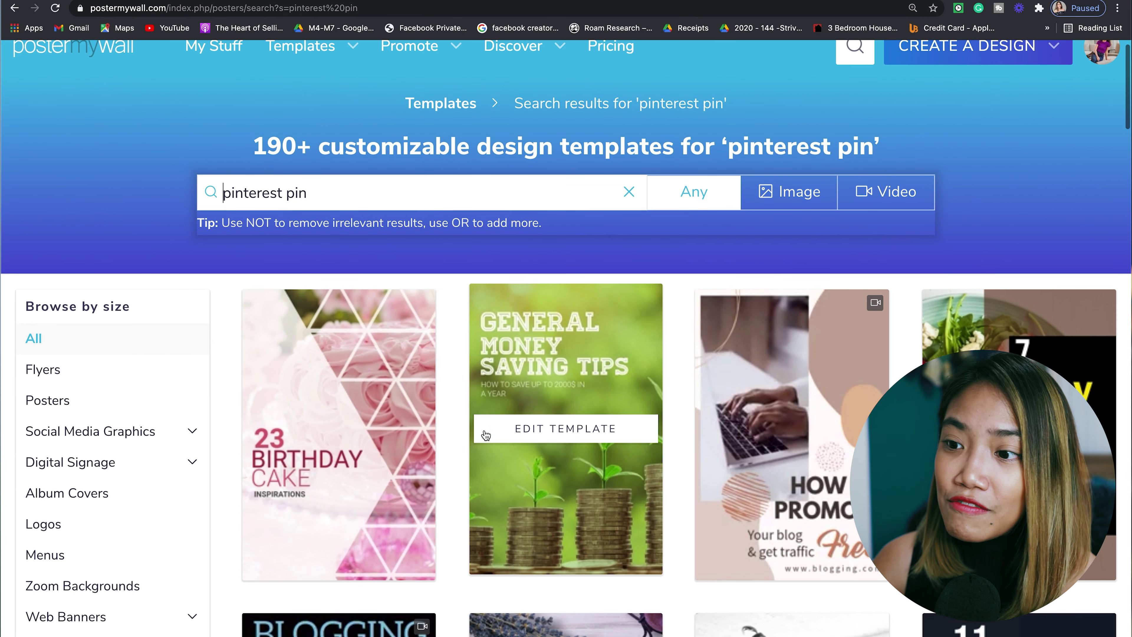
pyautogui.click(559, 426)
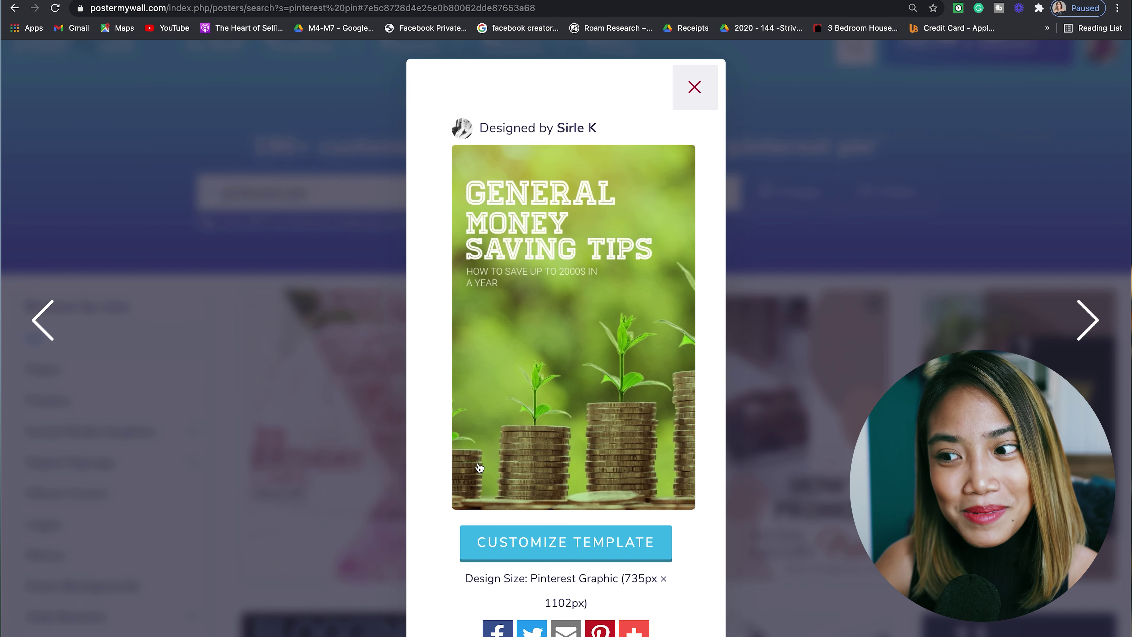
# Open the money-saving template in the editor, then switch to the Notion workspace
pyautogui.click(593, 553)
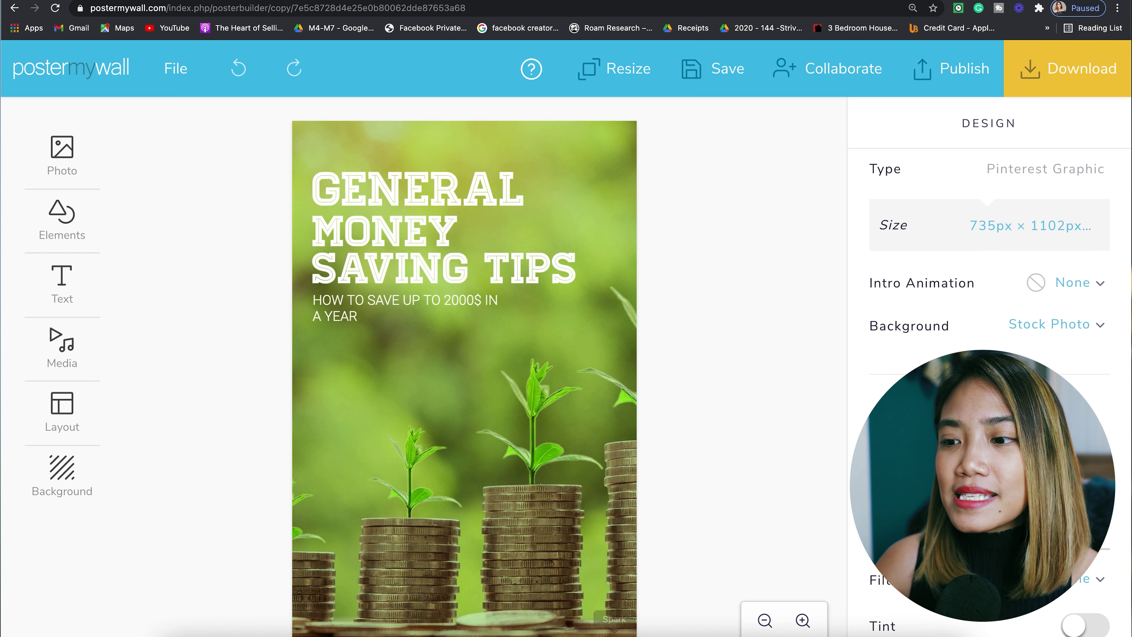
pyautogui.click(568, 622)
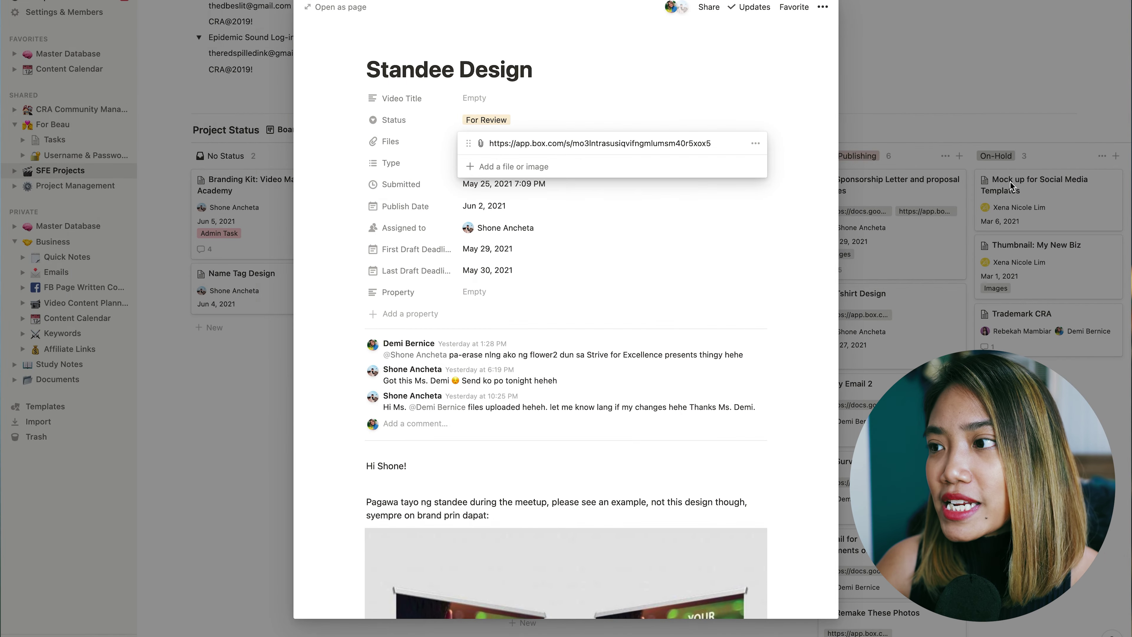
# On the Notion board, open the branding kit card and its attached PDF file
pyautogui.click(1015, 290)
pyautogui.hscroll(10, 907, 240)
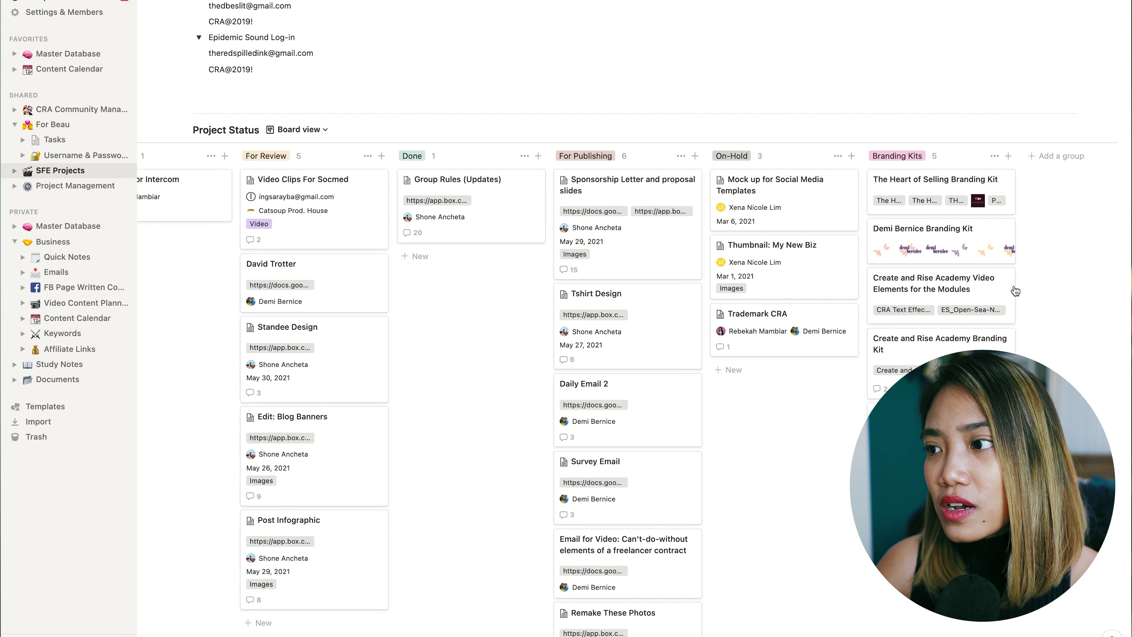
pyautogui.click(907, 240)
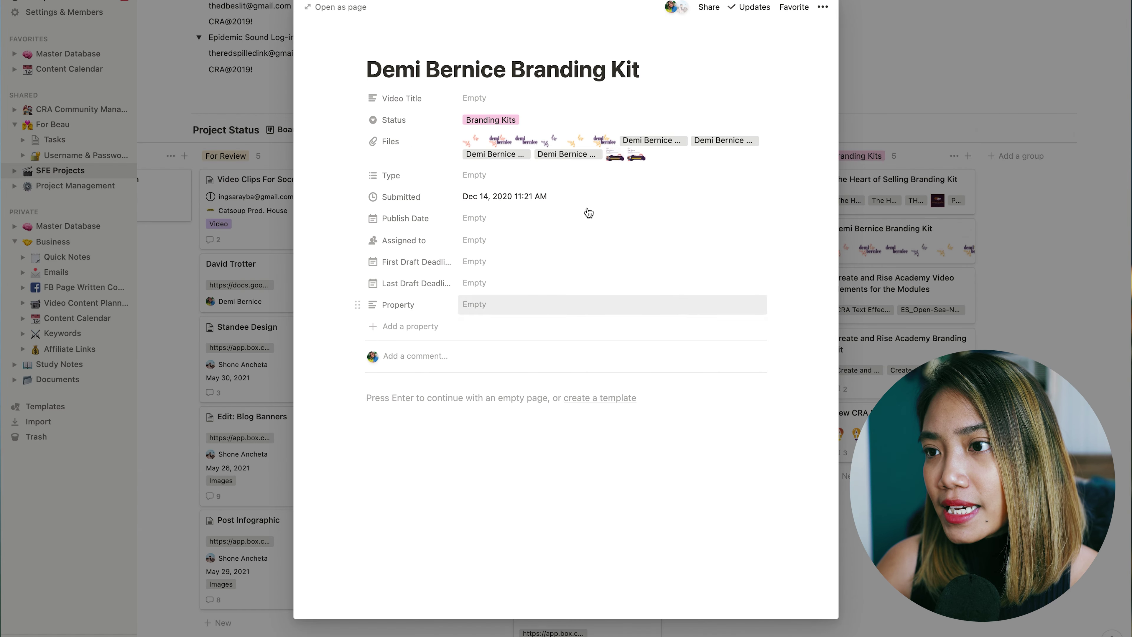
pyautogui.click(579, 145)
pyautogui.scroll(-12, 601, 507)
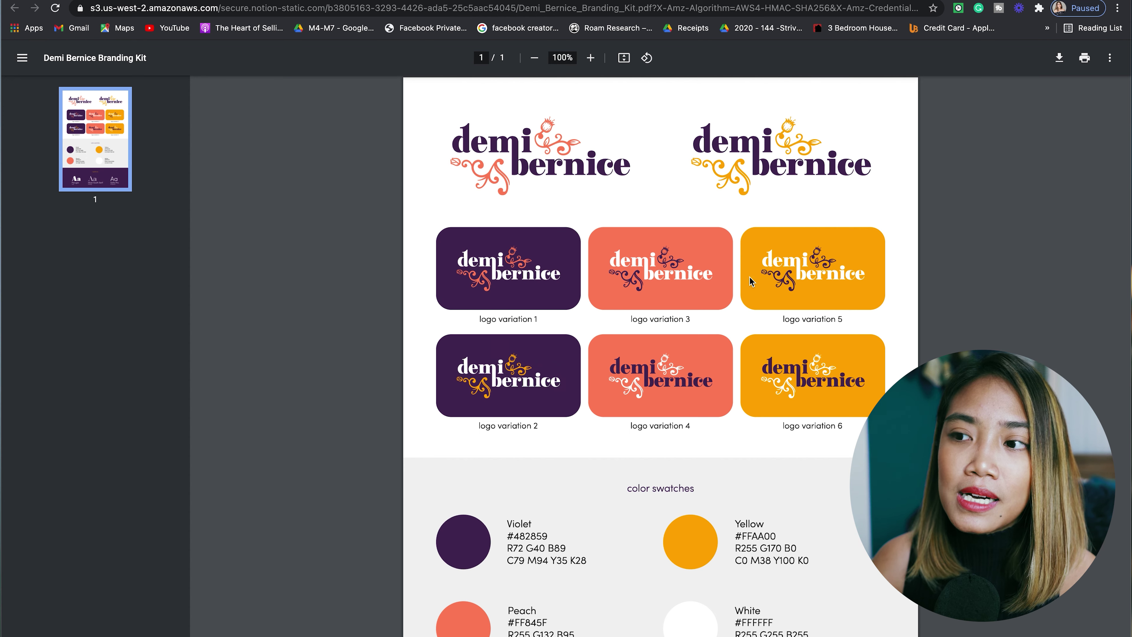
# Scroll the branding kit PDF to the Peach, Yellow and White swatches and the Perugia, Silver South Serif and Sofia Pro typefaces
pyautogui.scroll(-5, 775, 235)
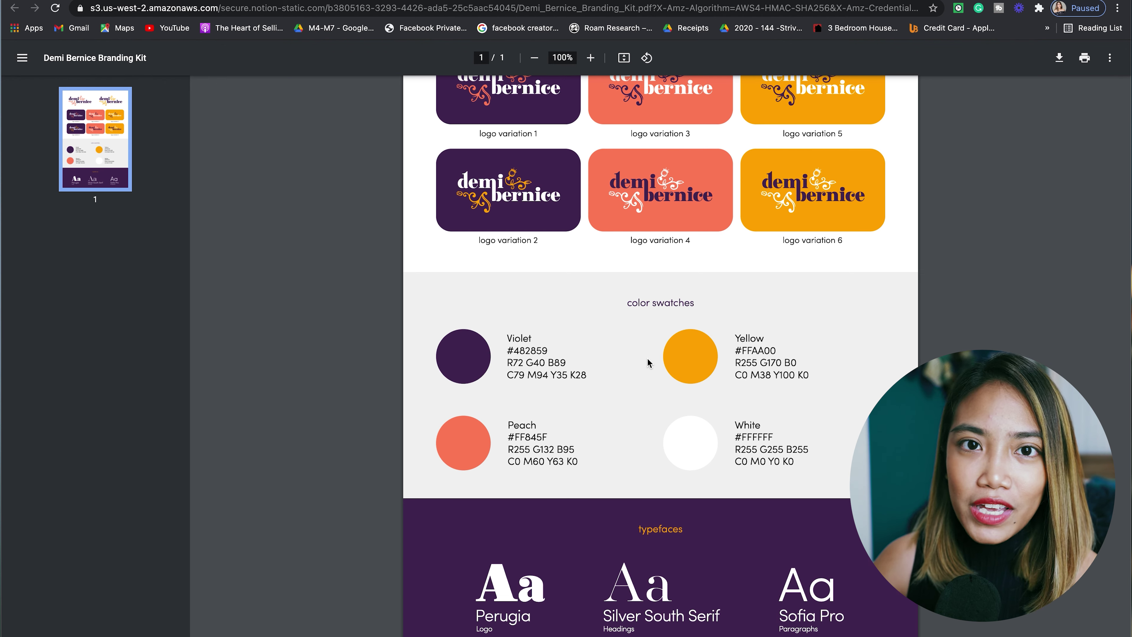
pyautogui.press('super+t')
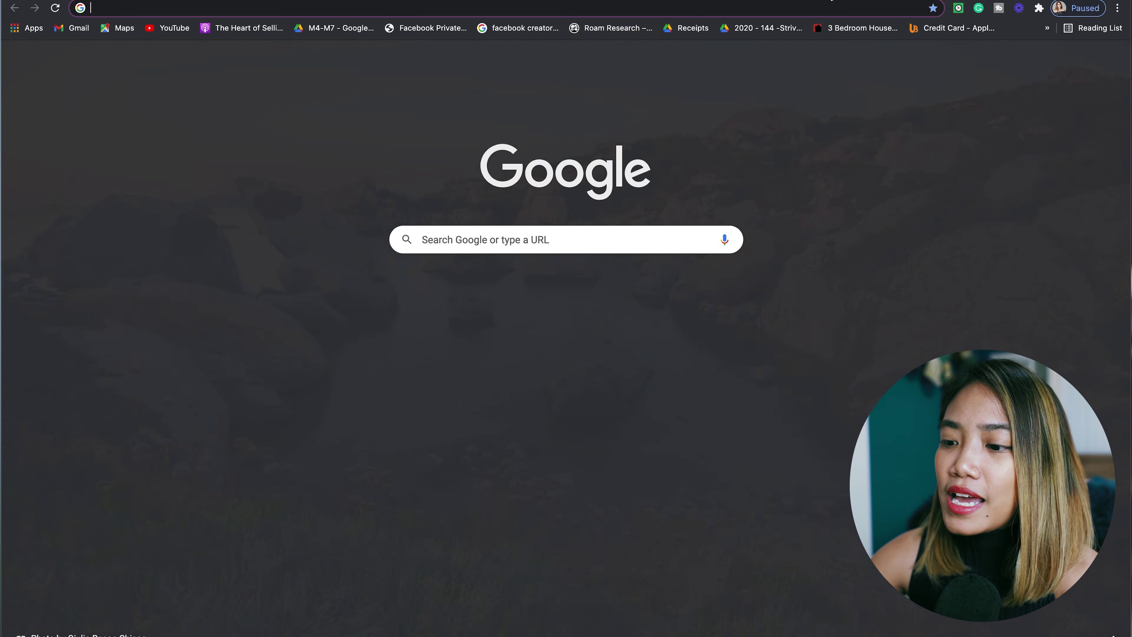
pyautogui.write('pinter')
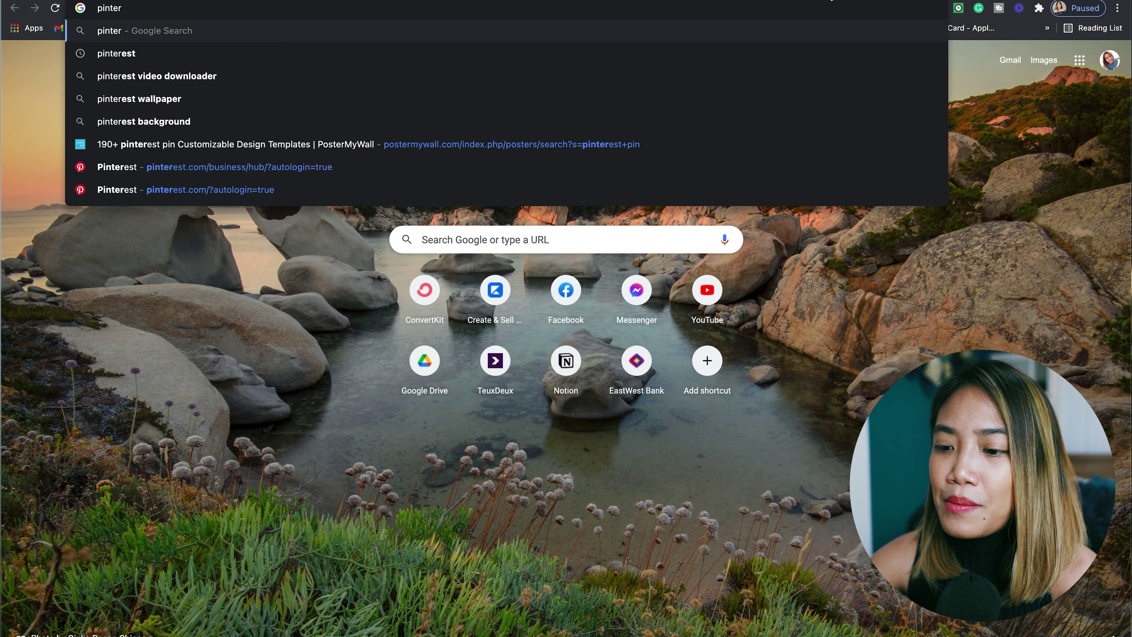
pyautogui.write('est.com')
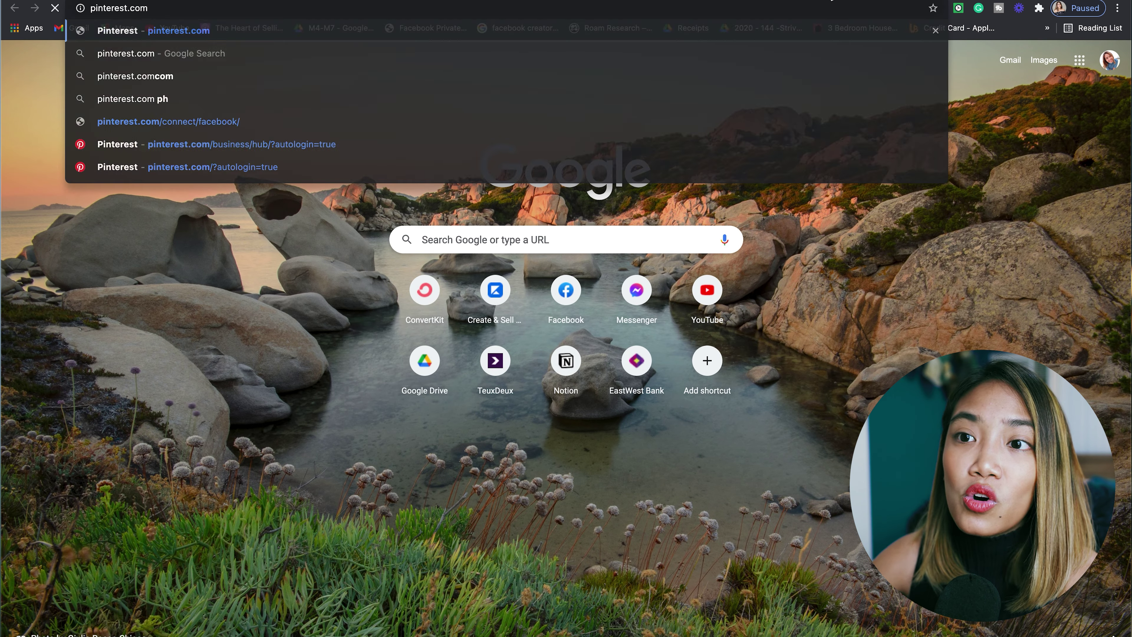
pyautogui.press('Return')
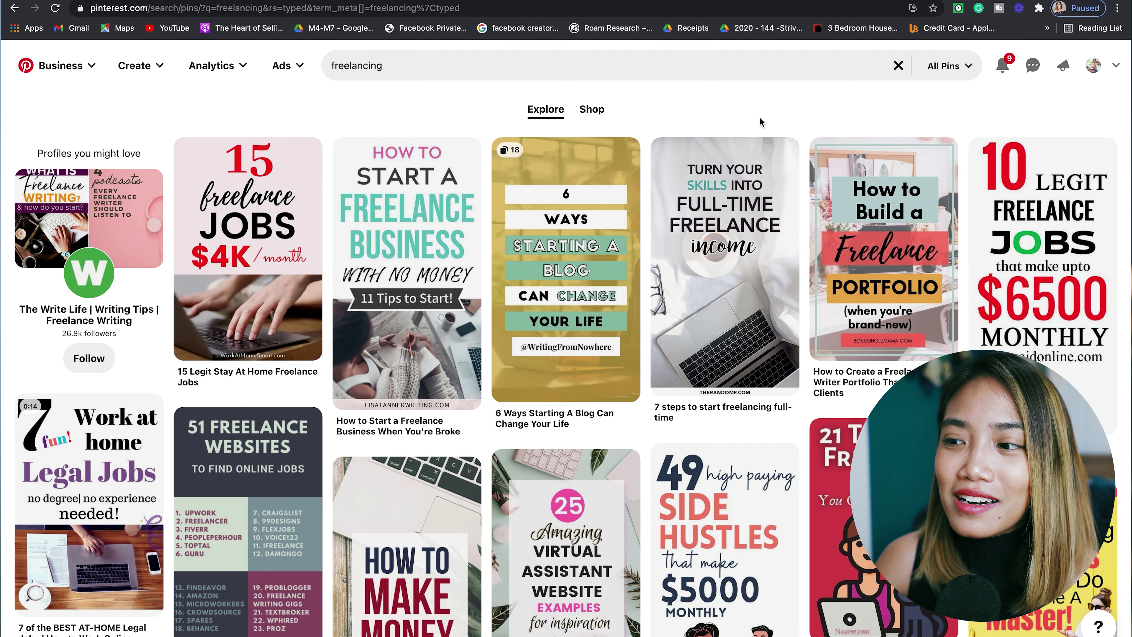
pyautogui.scroll(-15, 753, 152)
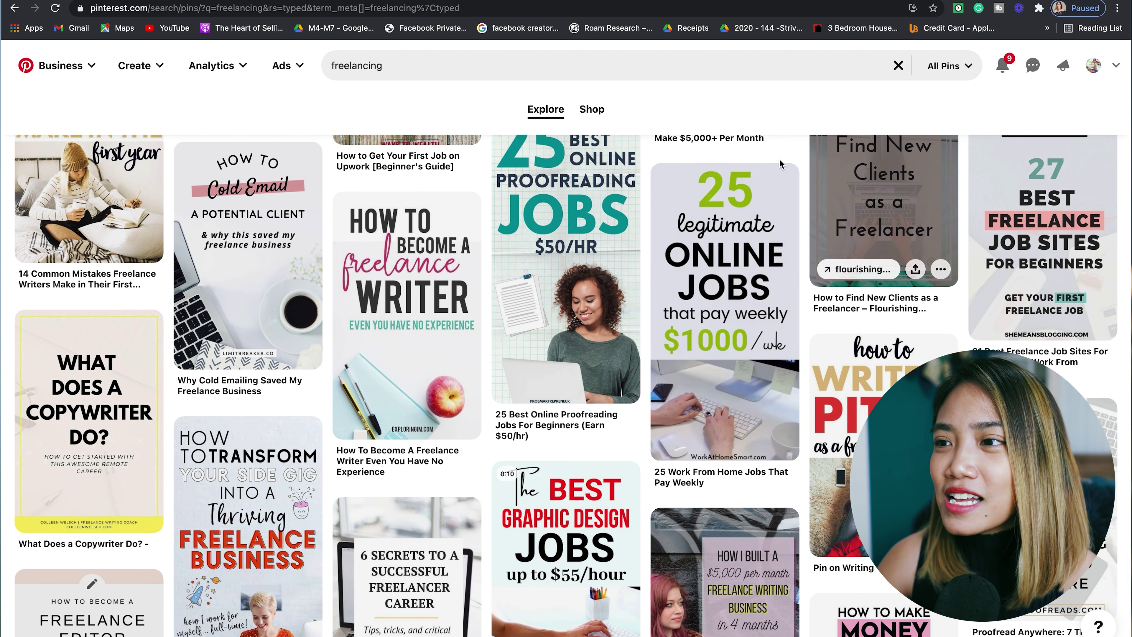
pyautogui.moveTo(786, 175)
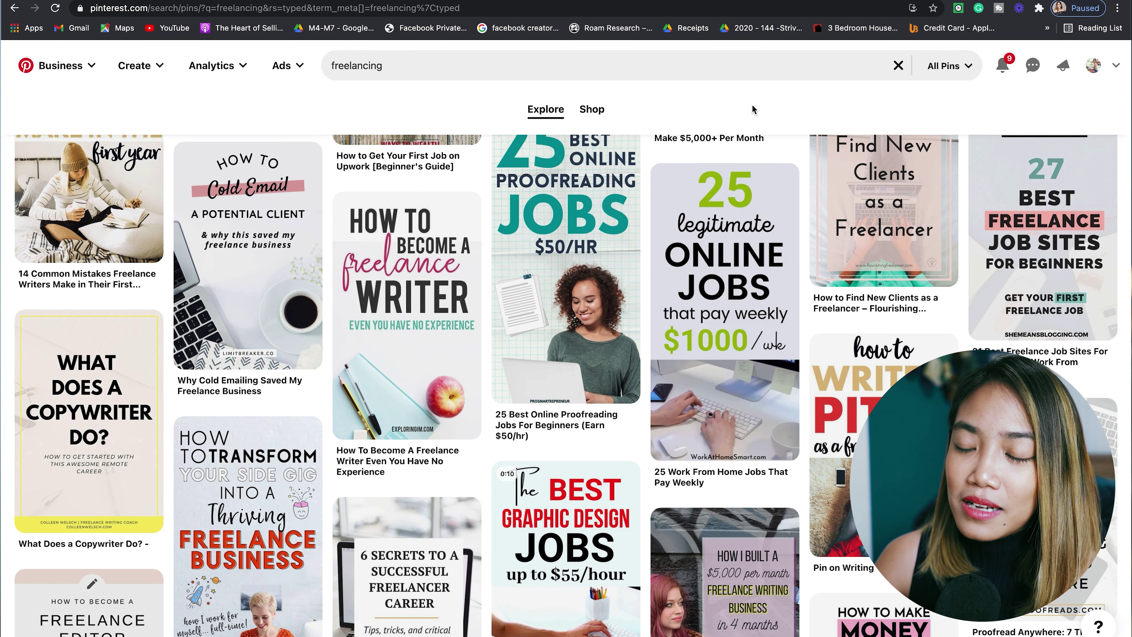
pyautogui.moveTo(743, 209)
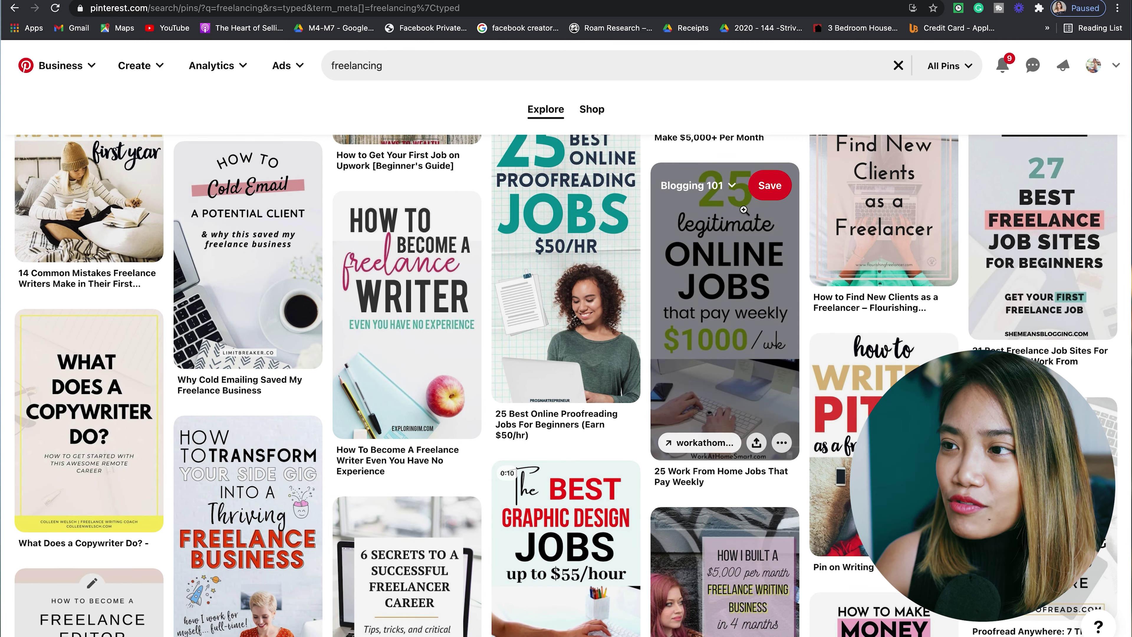
pyautogui.scroll(-15, 743, 209)
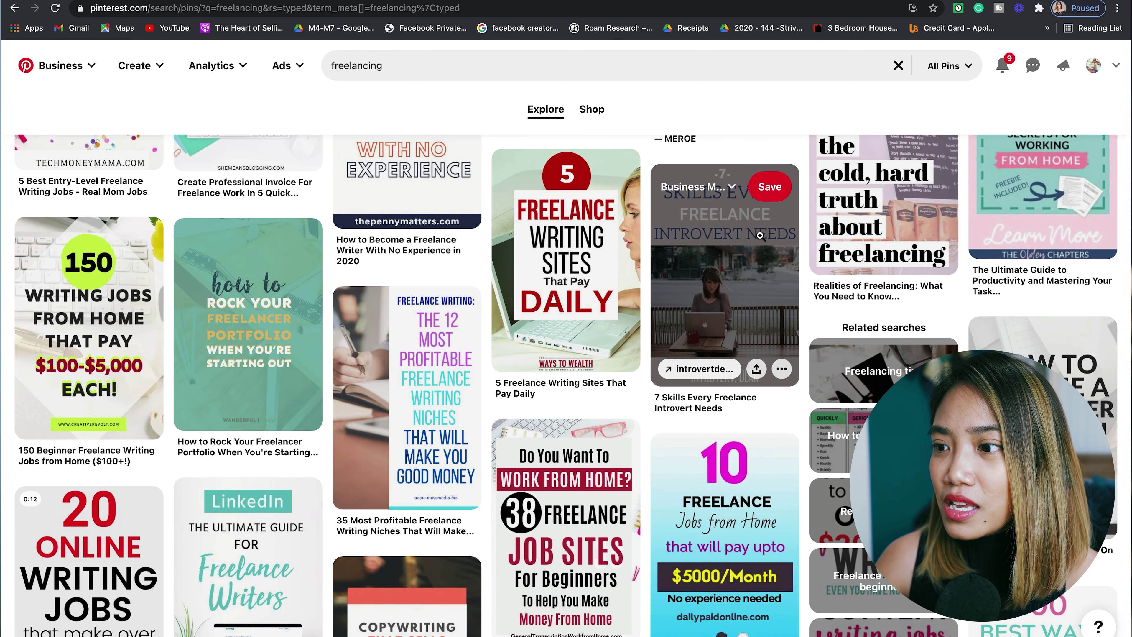
pyautogui.scroll(-10, 760, 235)
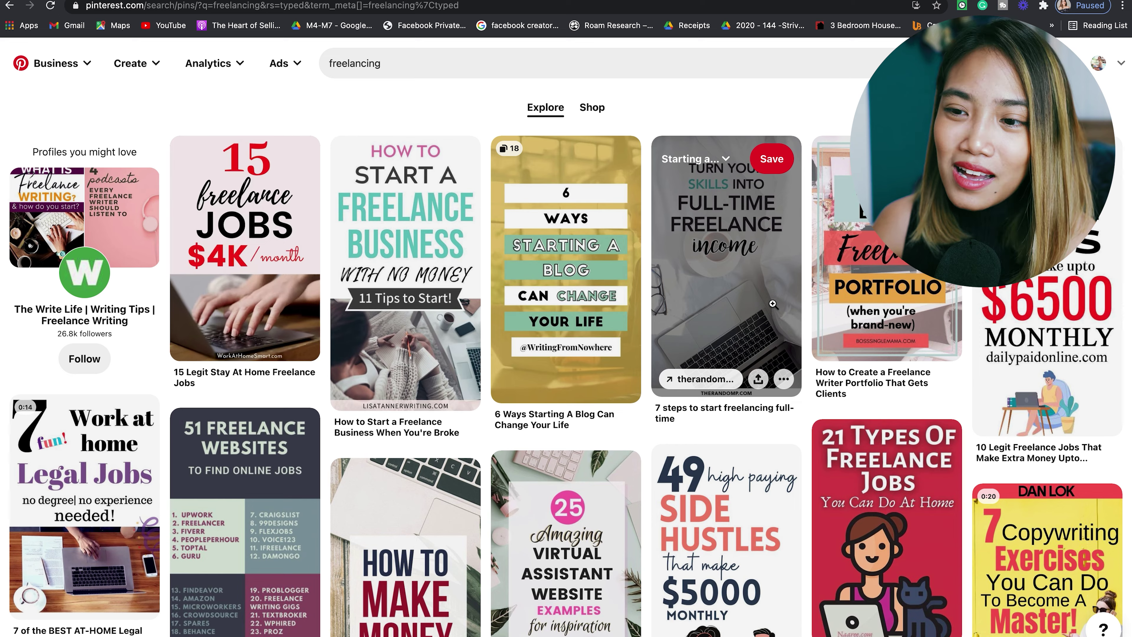
pyautogui.scroll(-10, 772, 304)
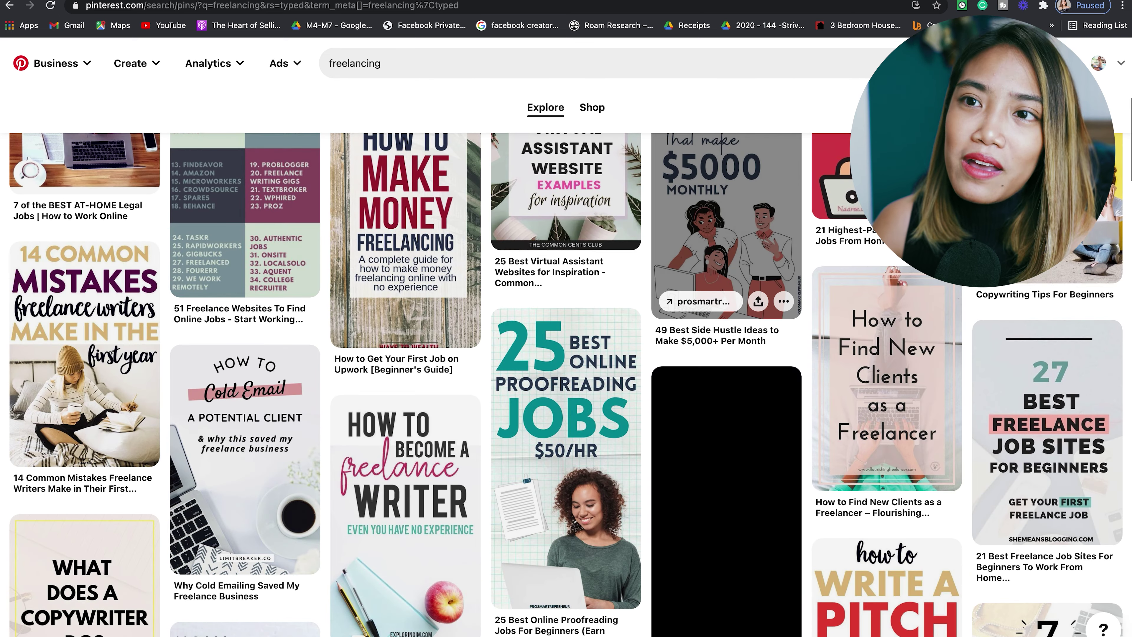
# Delete the GENERAL, SAVING TIPS and HOW TO SAVE text boxes from the pin template
pyautogui.click(132, 2)
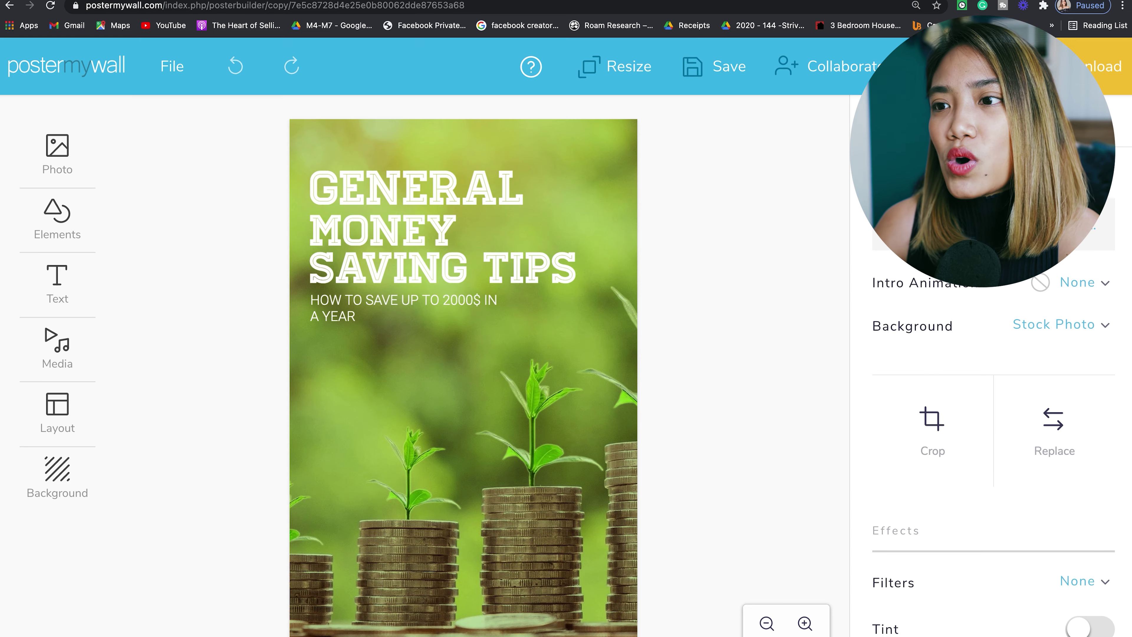
pyautogui.click(388, 225)
pyautogui.click(456, 186)
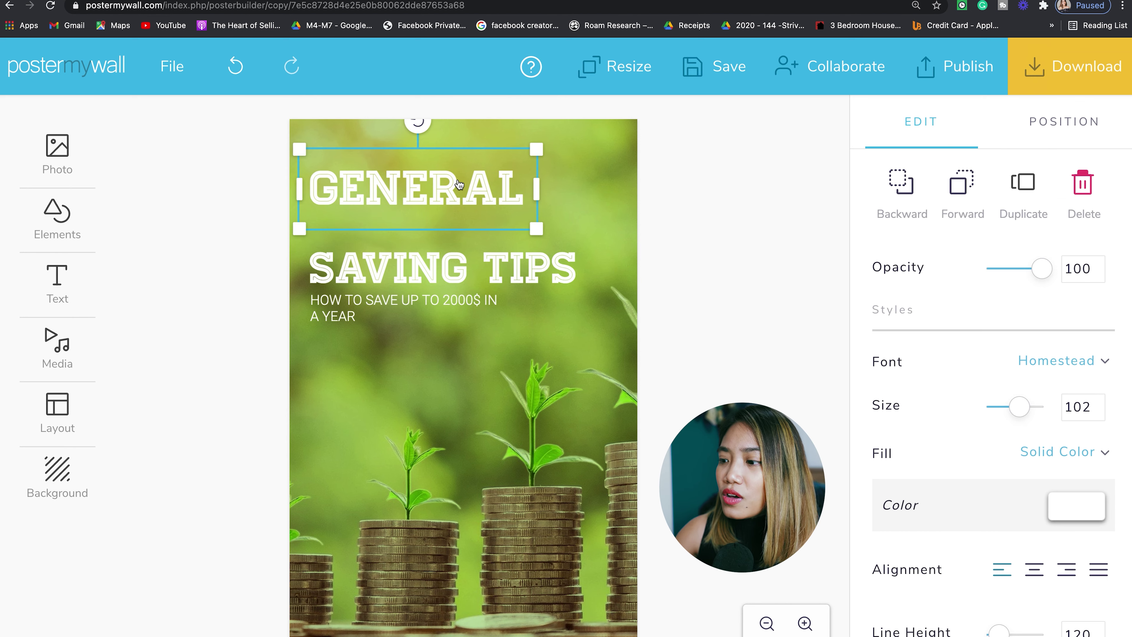
pyautogui.press('Delete')
pyautogui.click(454, 269)
pyautogui.press('Delete')
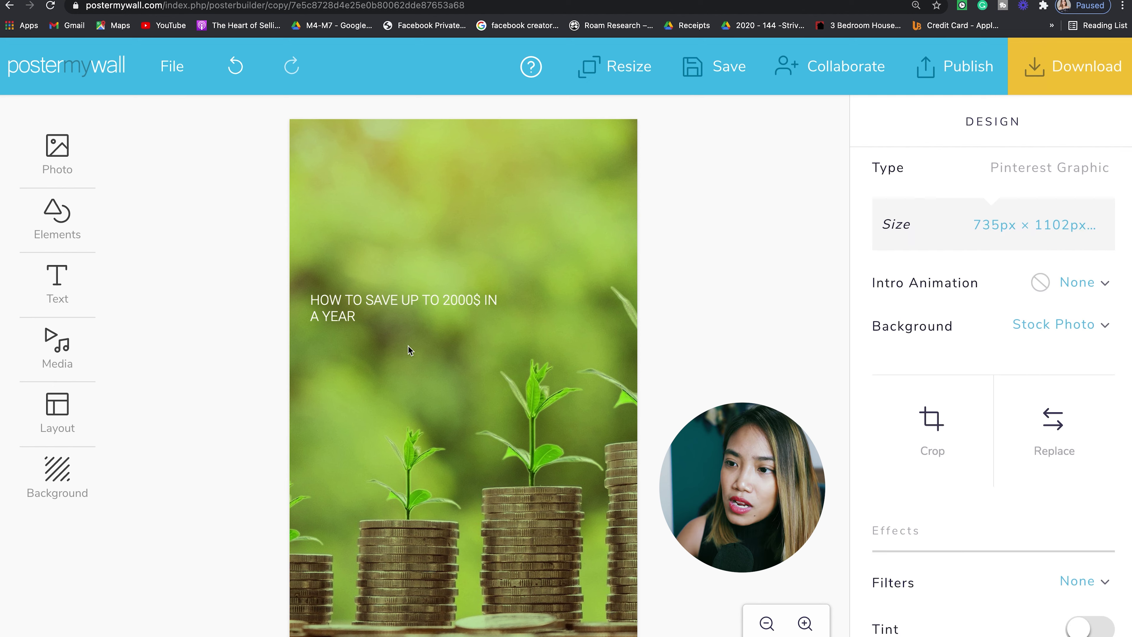
pyautogui.click(391, 318)
pyautogui.press('Delete')
# Set the pin background to a solid colour, using the brand violet #482859 copied from the branding kit
pyautogui.click(1066, 270)
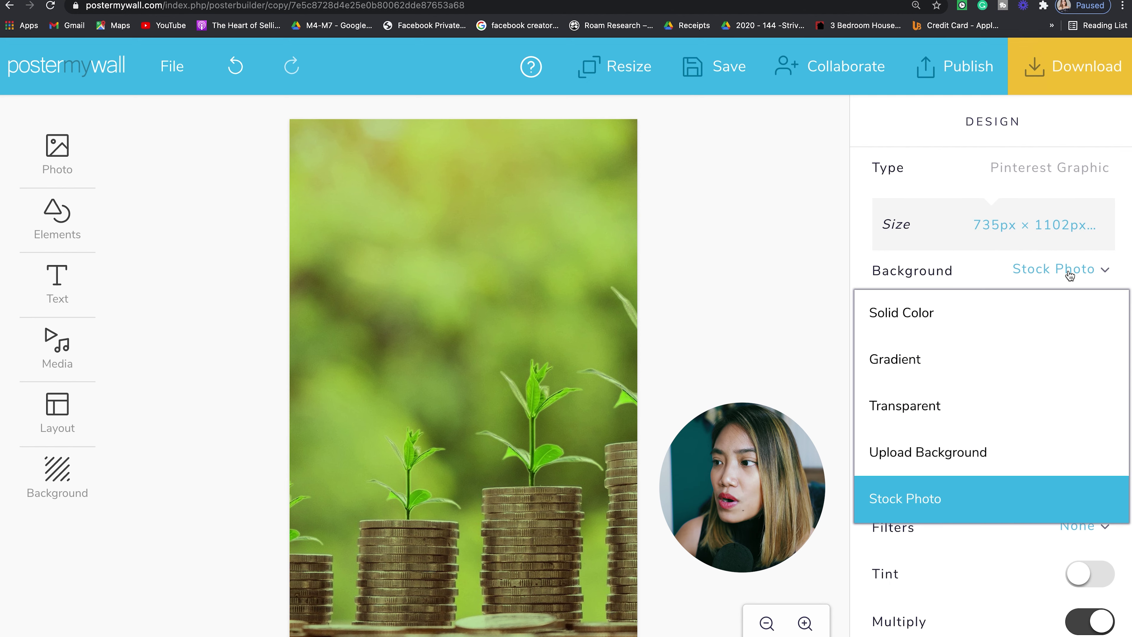
pyautogui.click(890, 360)
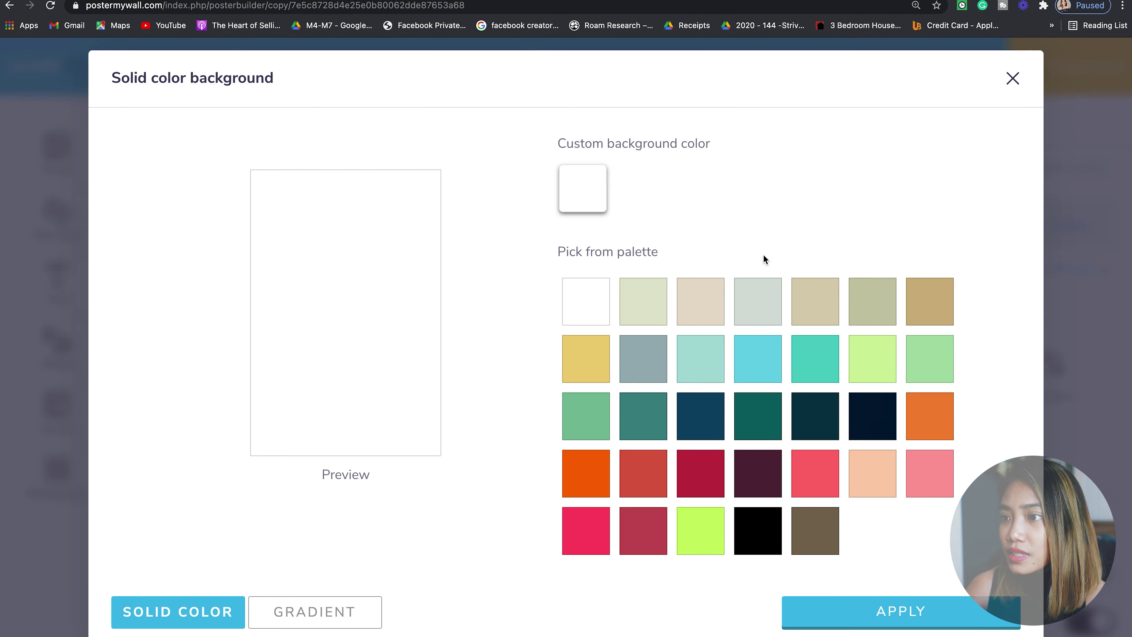
pyautogui.click(593, 196)
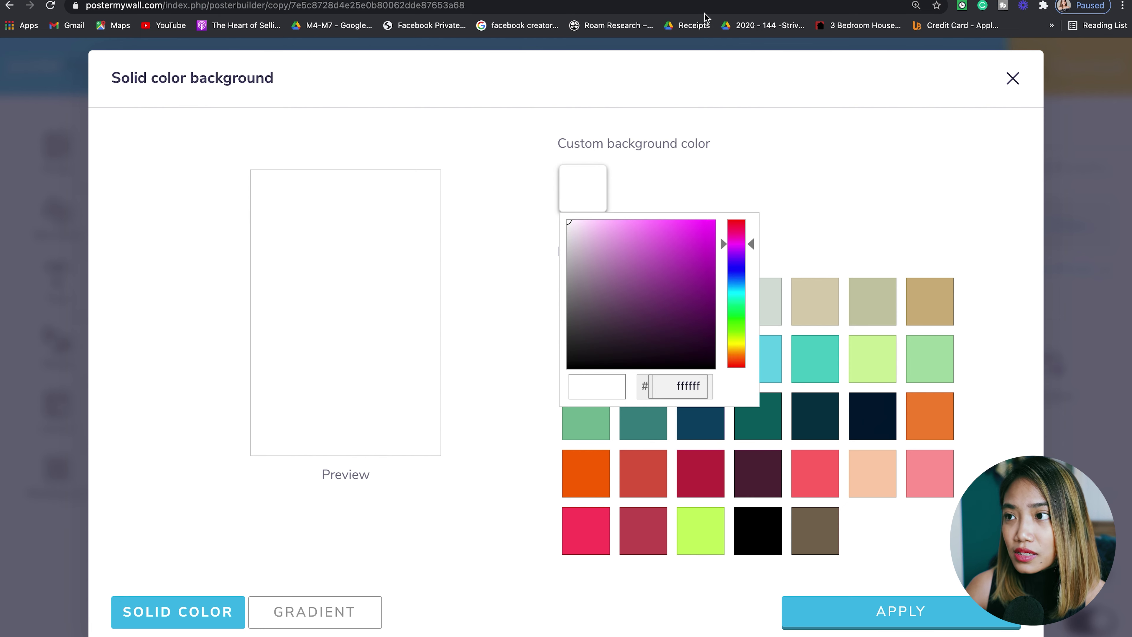
pyautogui.hotkey('ctrl', 'Tab')
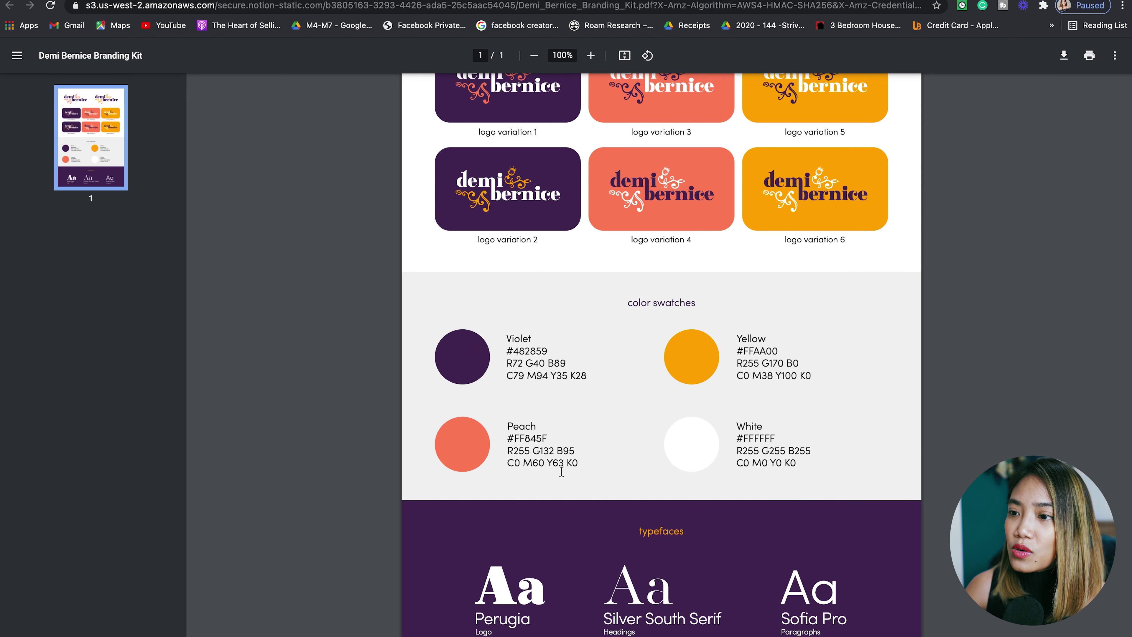
pyautogui.moveTo(557, 359); pyautogui.dragTo(517, 349)
pyautogui.press('super+c')
pyautogui.click(554, 349)
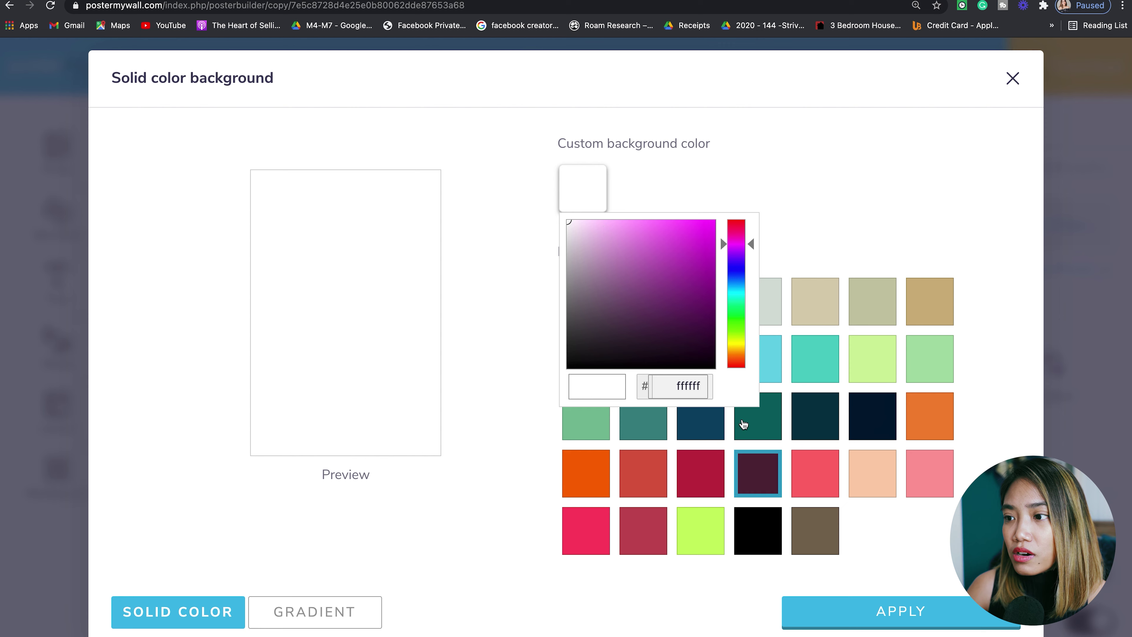
pyautogui.doubleClick(679, 386)
pyautogui.press('super+v')
pyautogui.press('Return')
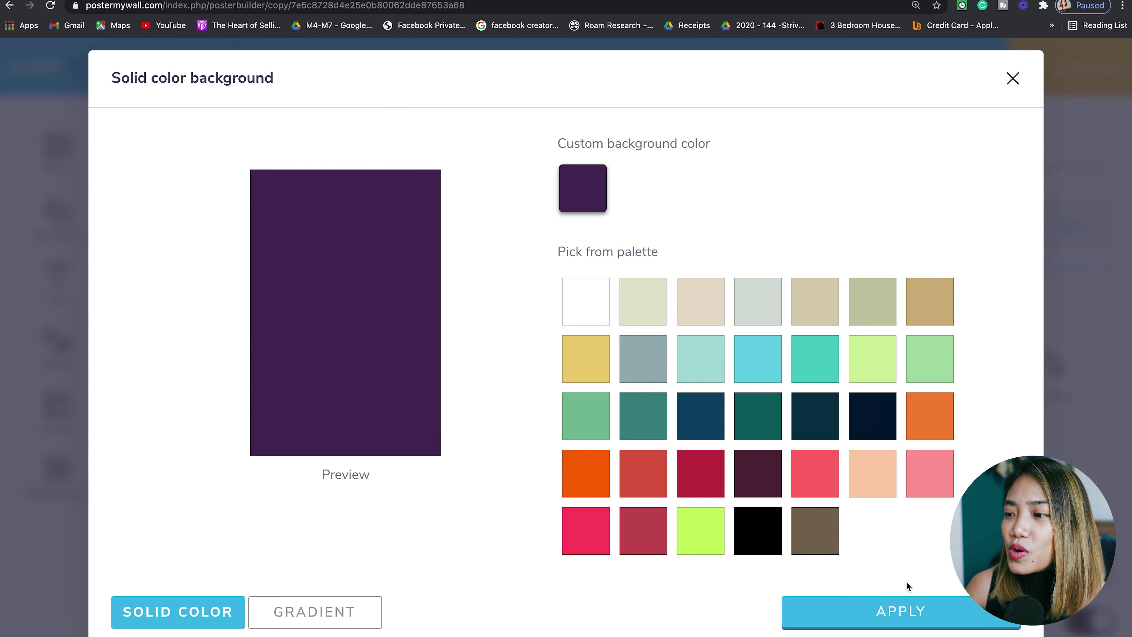
pyautogui.click(909, 609)
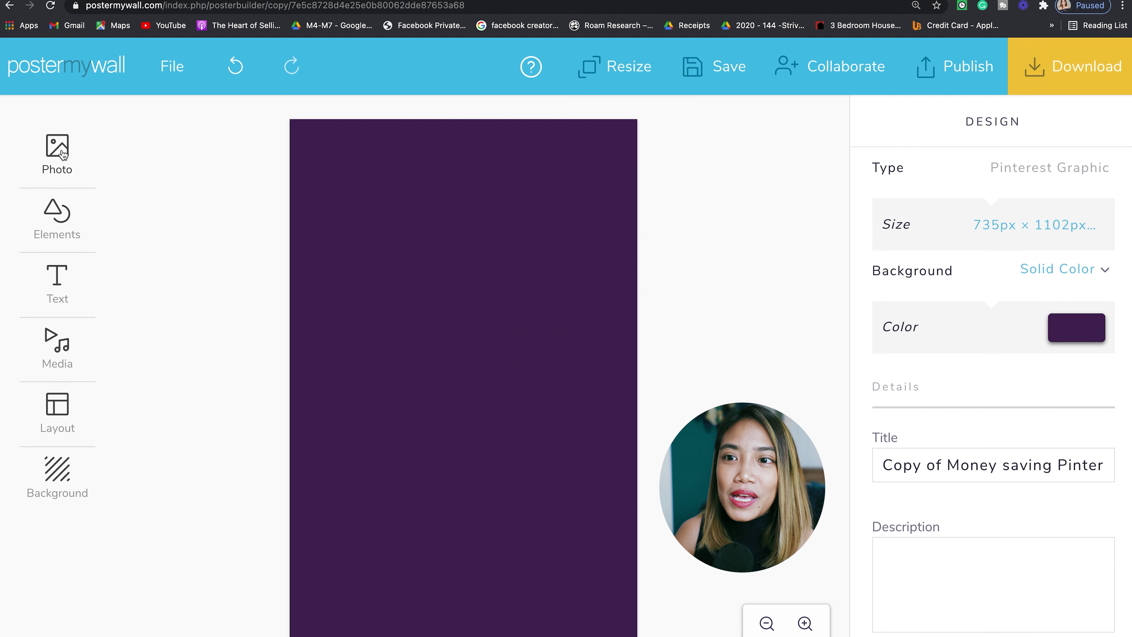
pyautogui.click(62, 154)
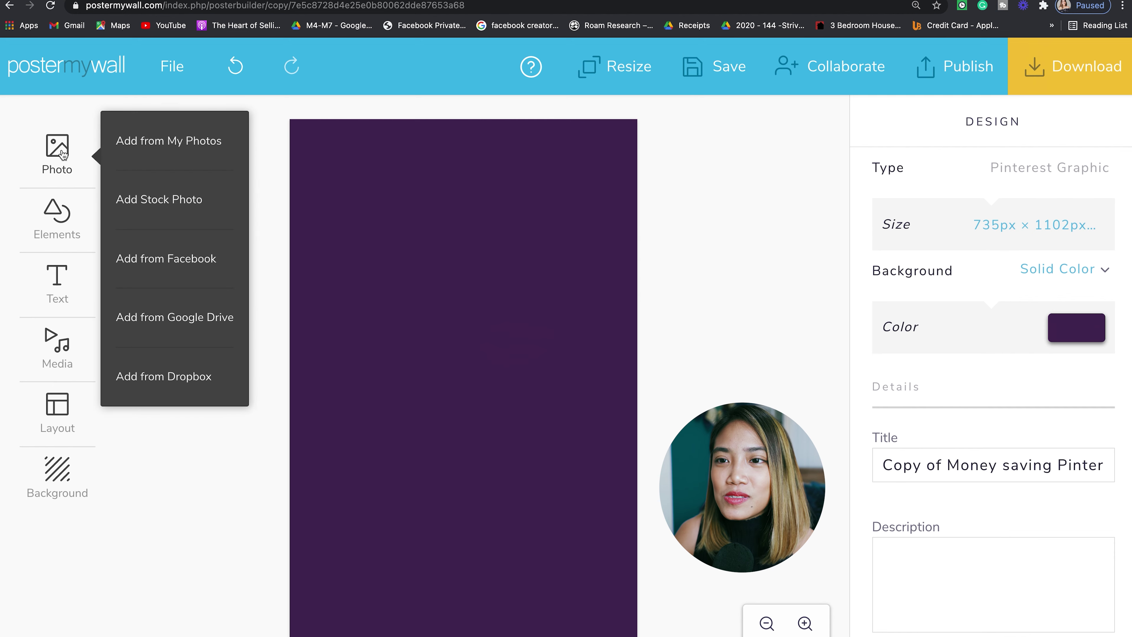
# Browse the already-uploaded photos and close the view without adding one
pyautogui.click(169, 134)
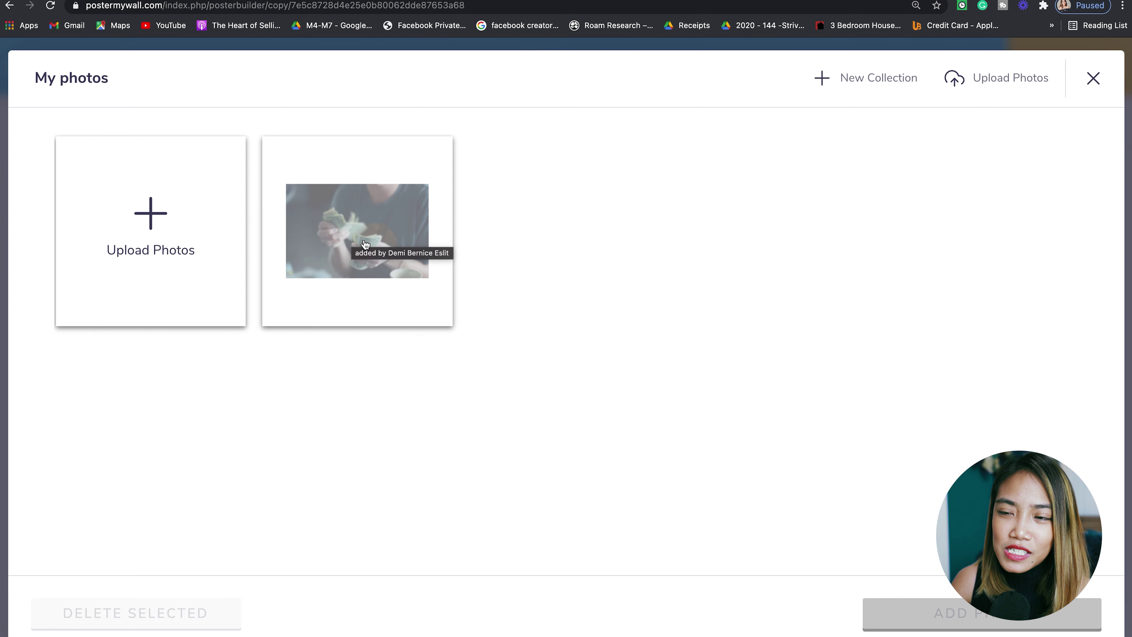
pyautogui.click(1093, 79)
pyautogui.click(58, 155)
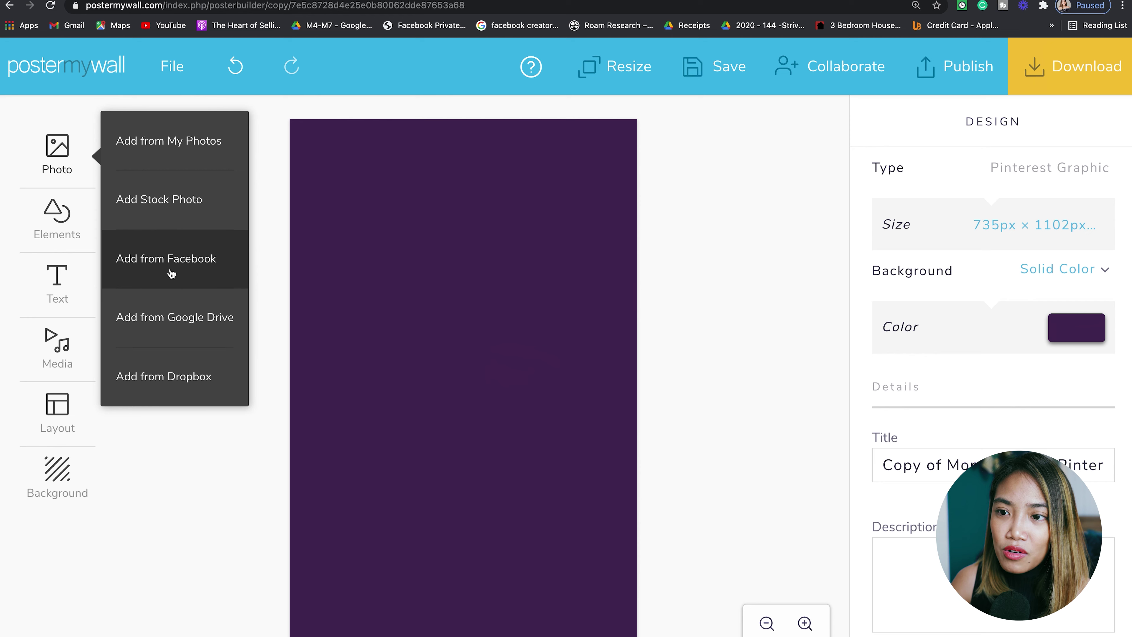
# Search the stock photos for 'freelancing' and look through the results
pyautogui.click(176, 194)
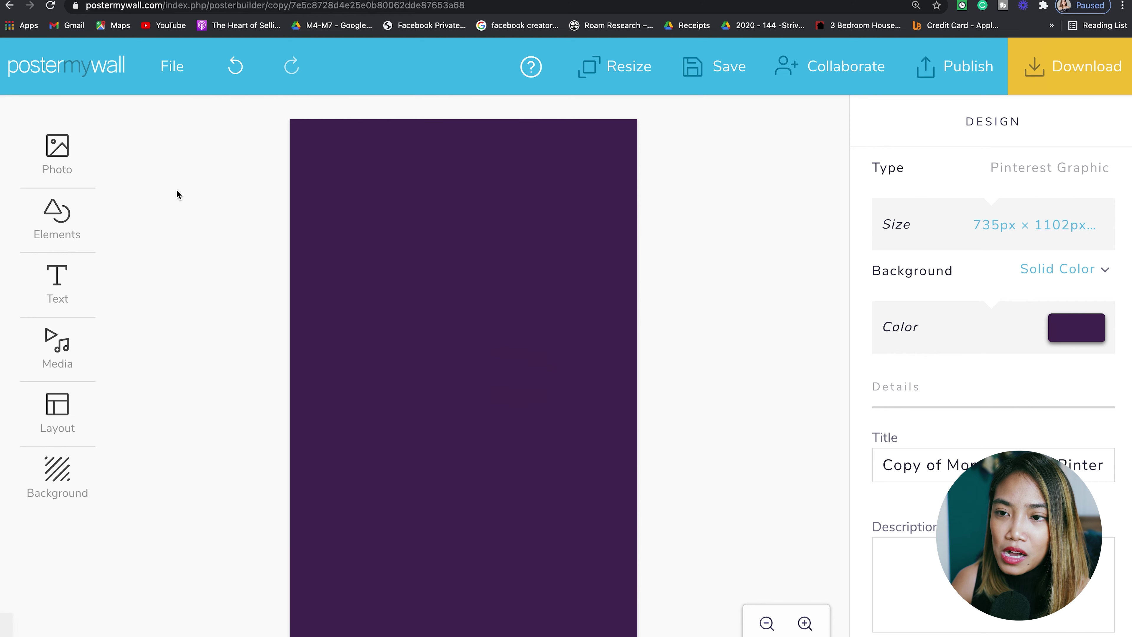
pyautogui.write('g')
pyautogui.press('BackSpace')
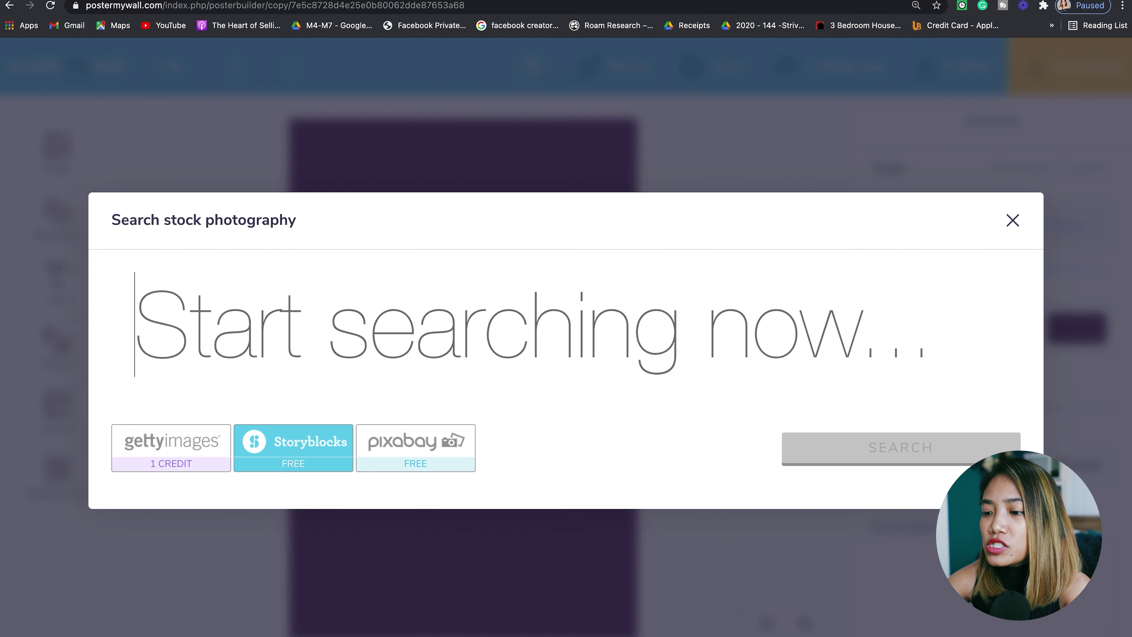
pyautogui.write('freelancing')
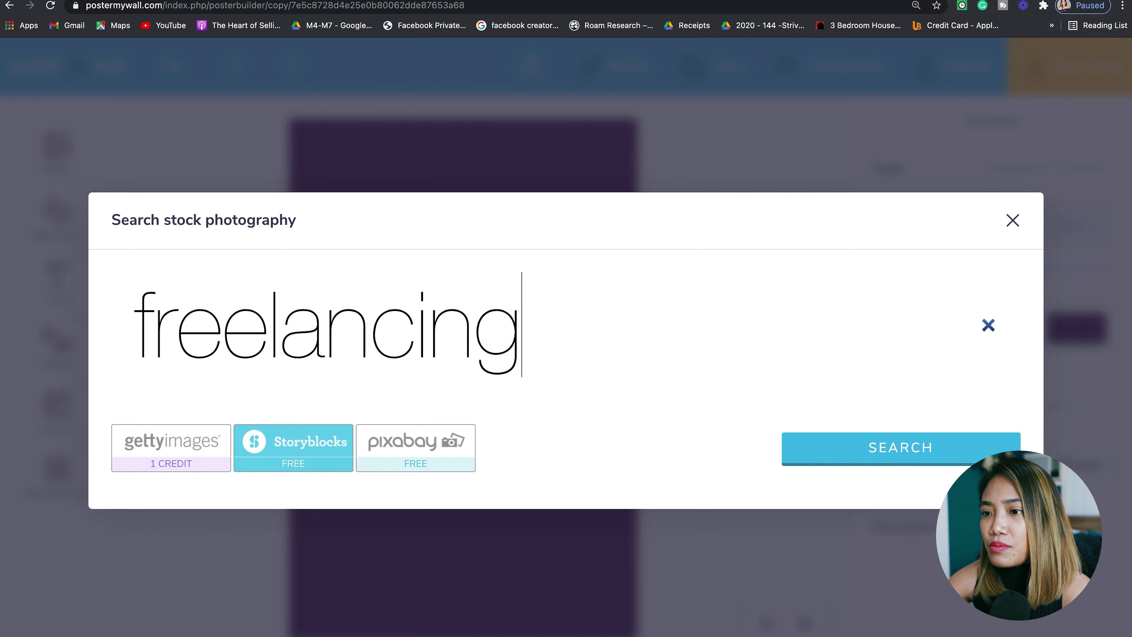
pyautogui.press('Return')
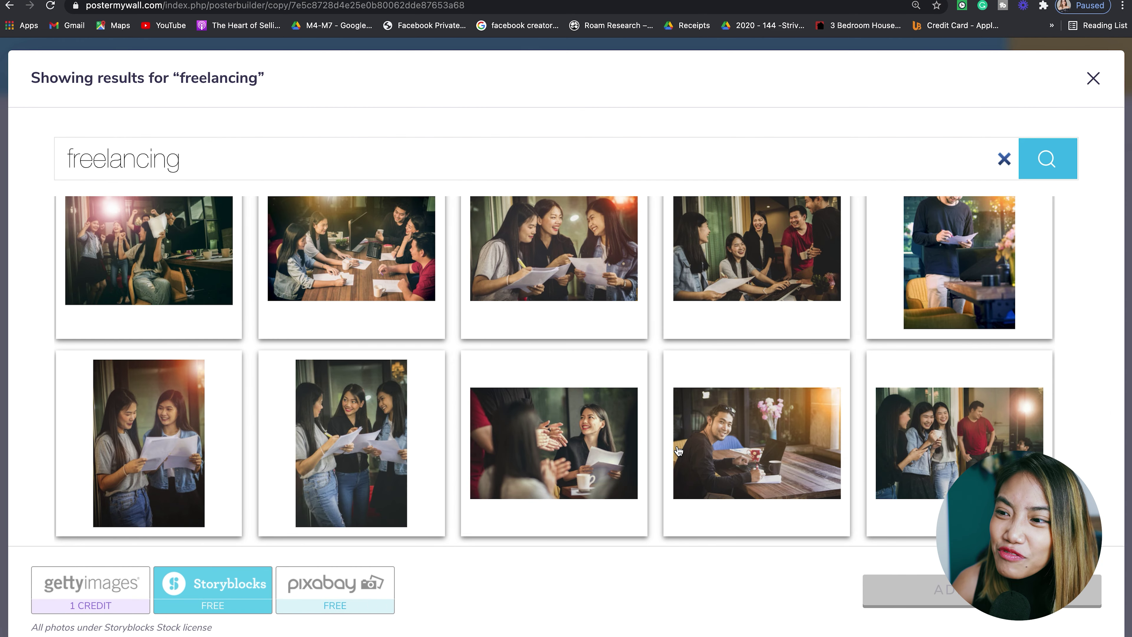
pyautogui.scroll(2, 451, 379)
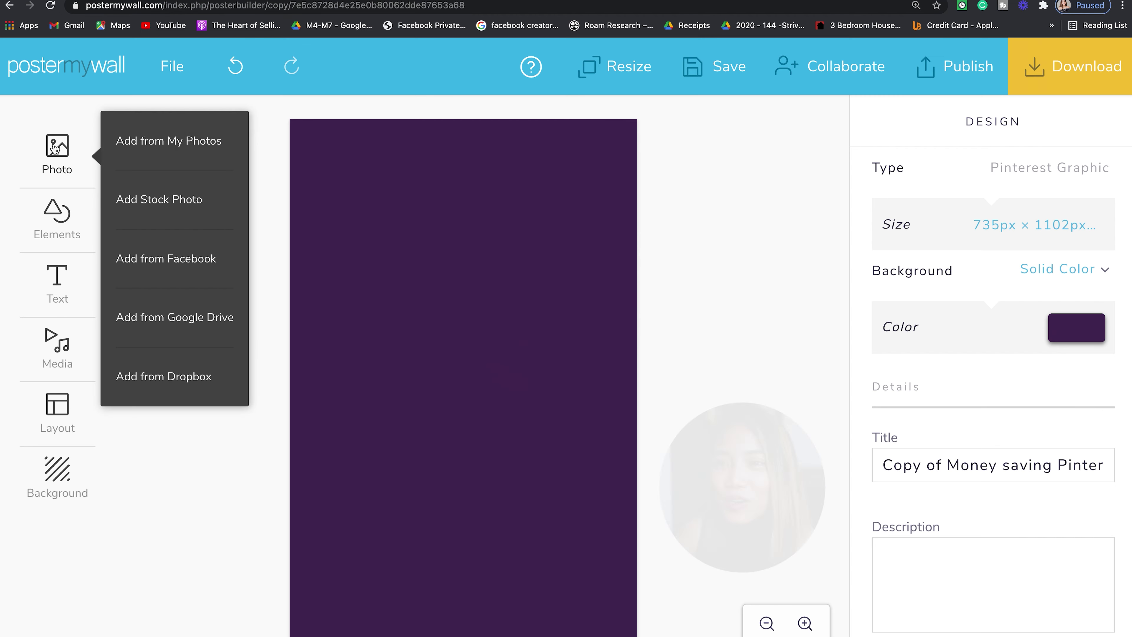
# Add the uploaded money-counting photo, tilt it slightly, enlarge it and move it up-left
pyautogui.click(164, 141)
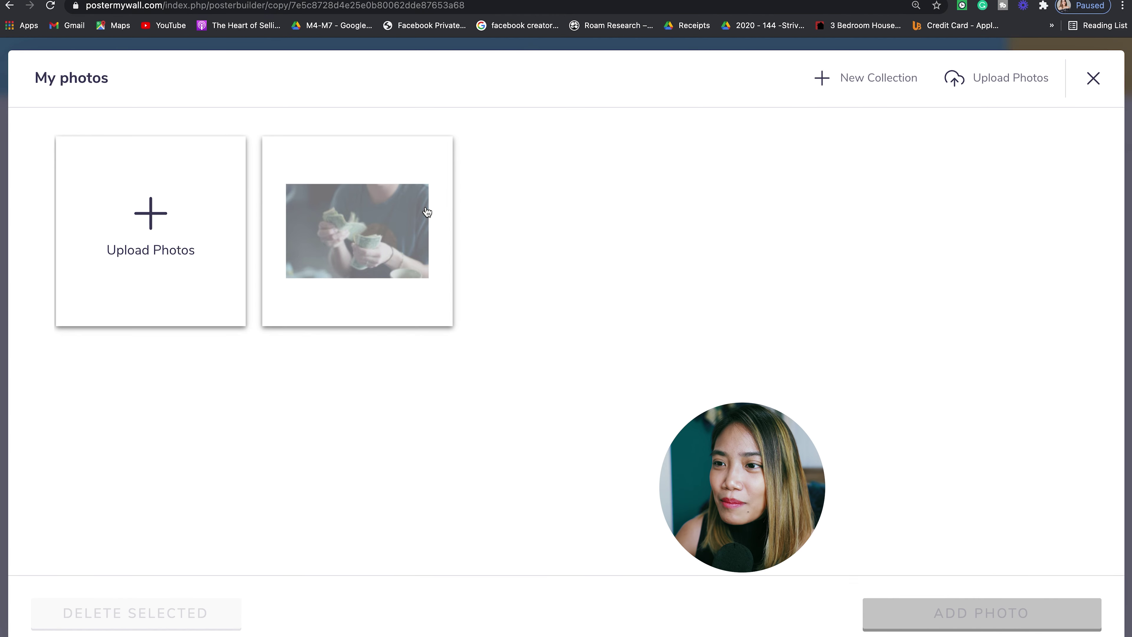
pyautogui.click(427, 212)
pyautogui.click(955, 623)
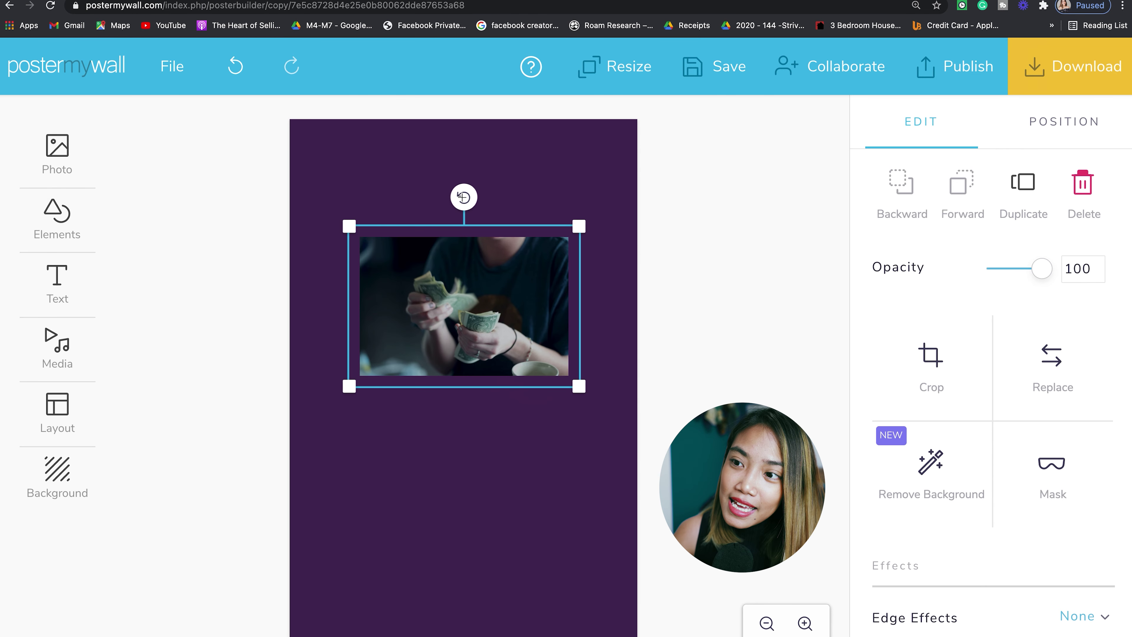
pyautogui.moveTo(463, 195); pyautogui.dragTo(451, 197)
pyautogui.moveTo(569, 210); pyautogui.dragTo(584, 199)
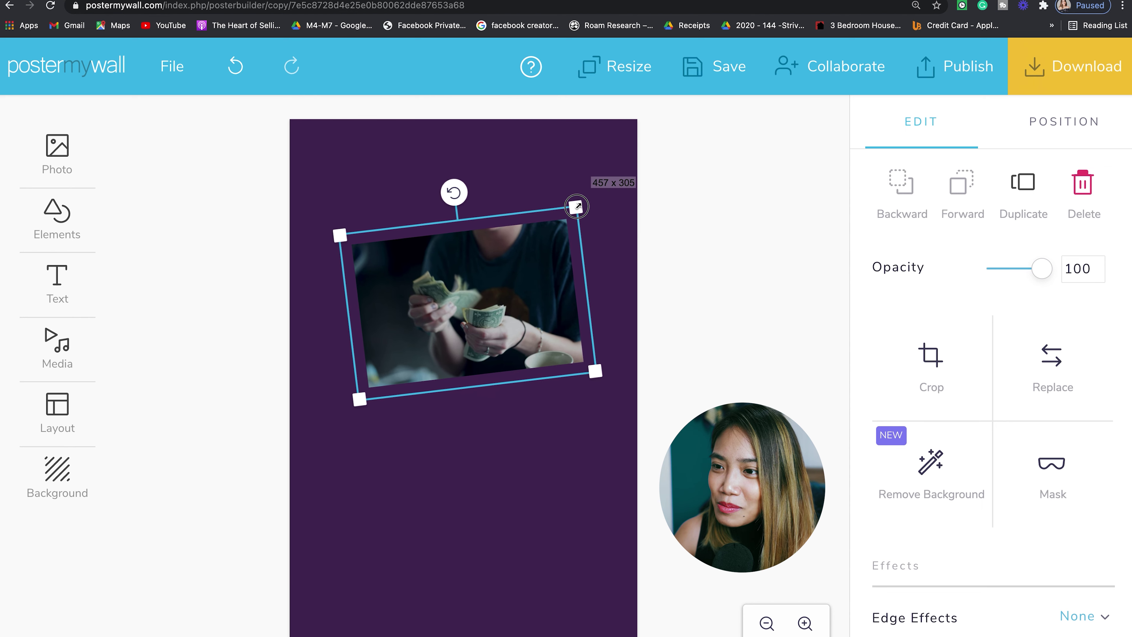
pyautogui.moveTo(538, 285)
pyautogui.mouseDown()
pyautogui.moveTo(521, 264)
pyautogui.moveTo(522, 282)
pyautogui.mouseUp()
pyautogui.click(137, 270)
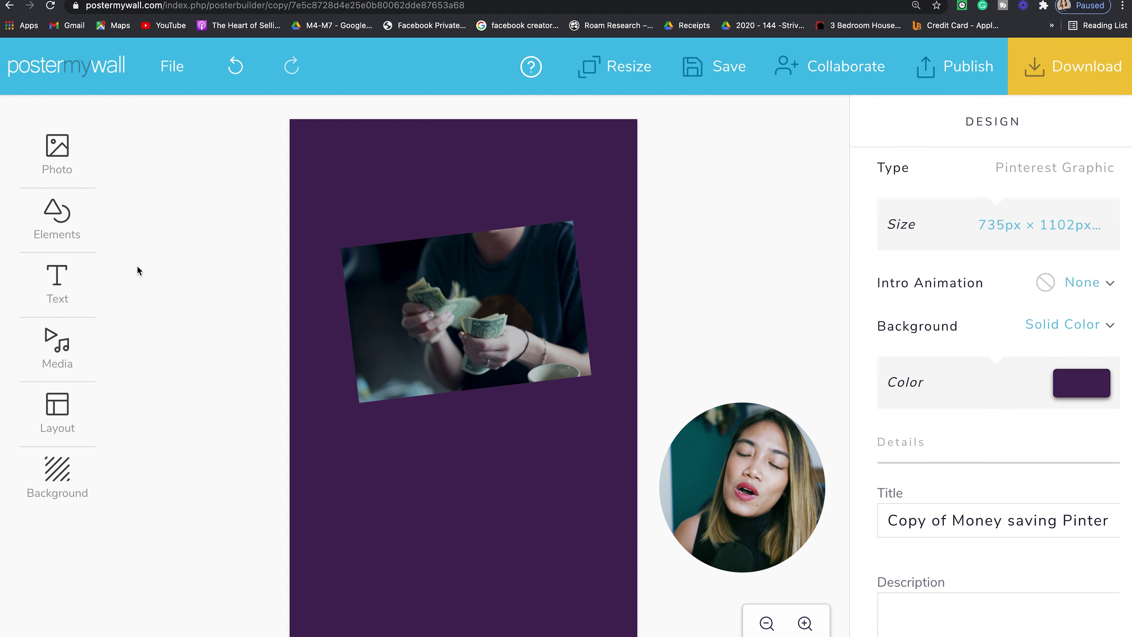
pyautogui.click(57, 230)
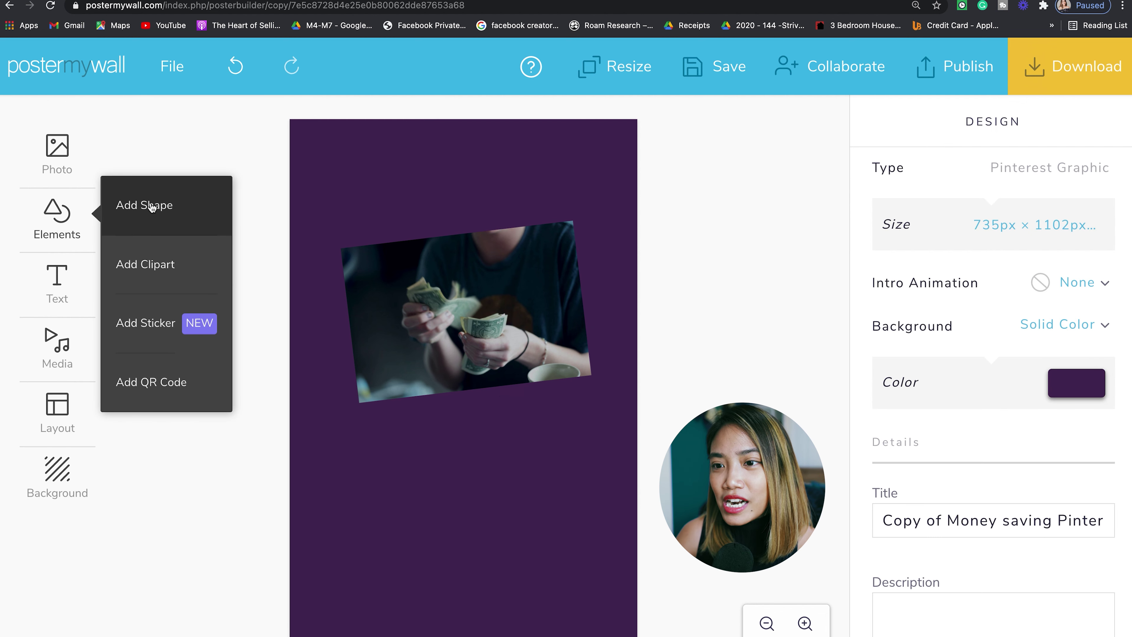
# Add the pink scribble from a 'brush' shape search near the top-right, then copy yellow FFAA00 from the brand kit
pyautogui.click(166, 204)
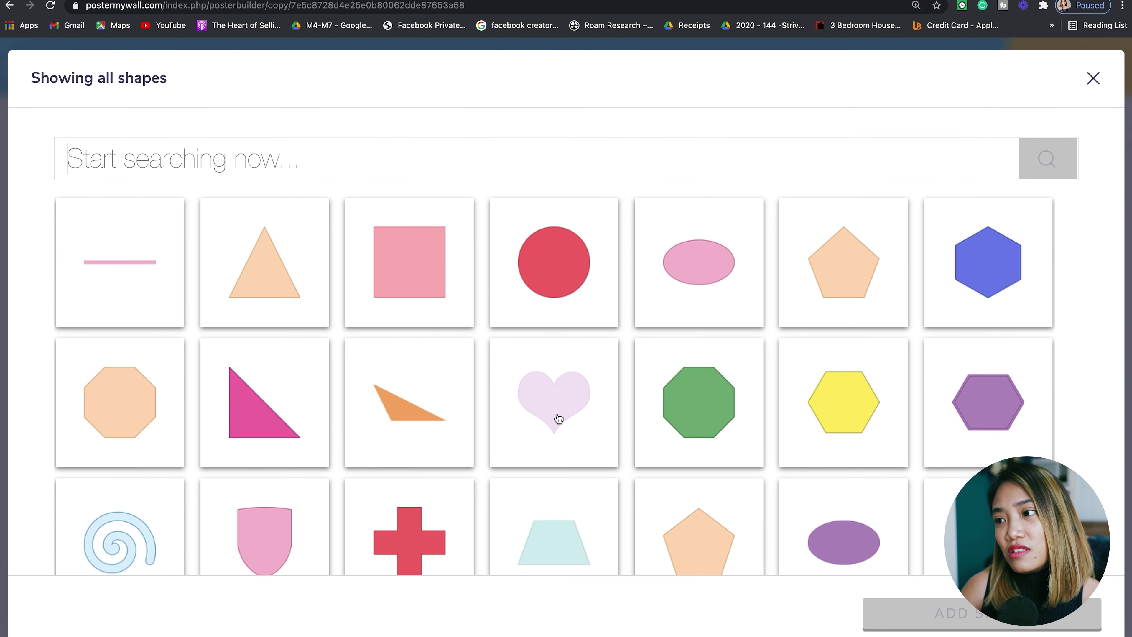
pyautogui.scroll(-5, 556, 416)
pyautogui.scroll(-2, 558, 419)
pyautogui.click(242, 158)
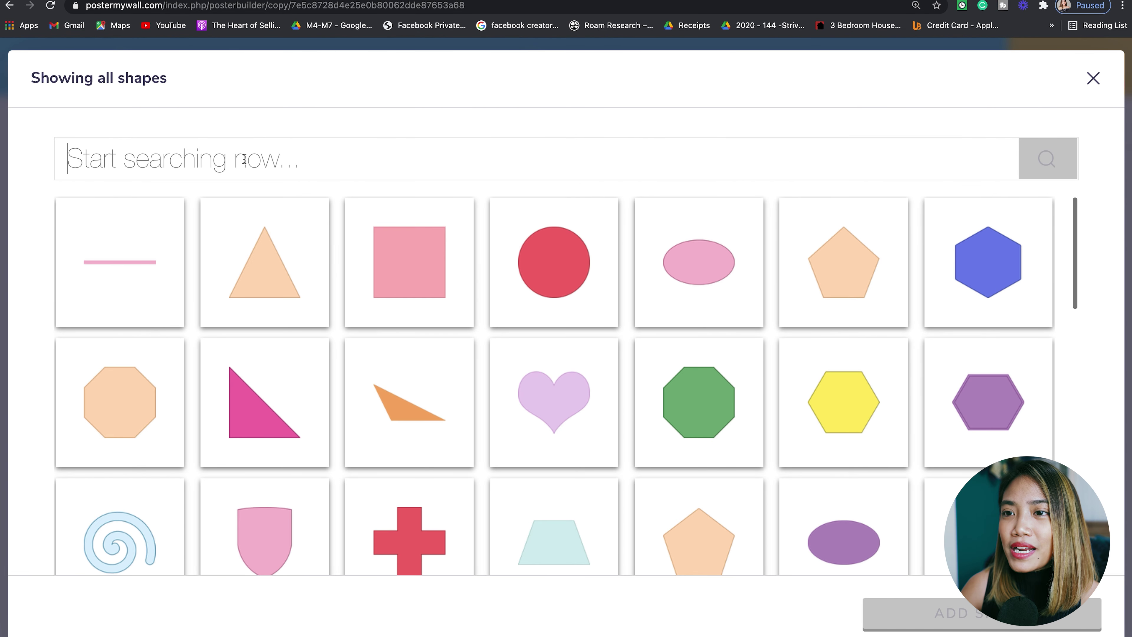
pyautogui.write('brush')
pyautogui.press('Return')
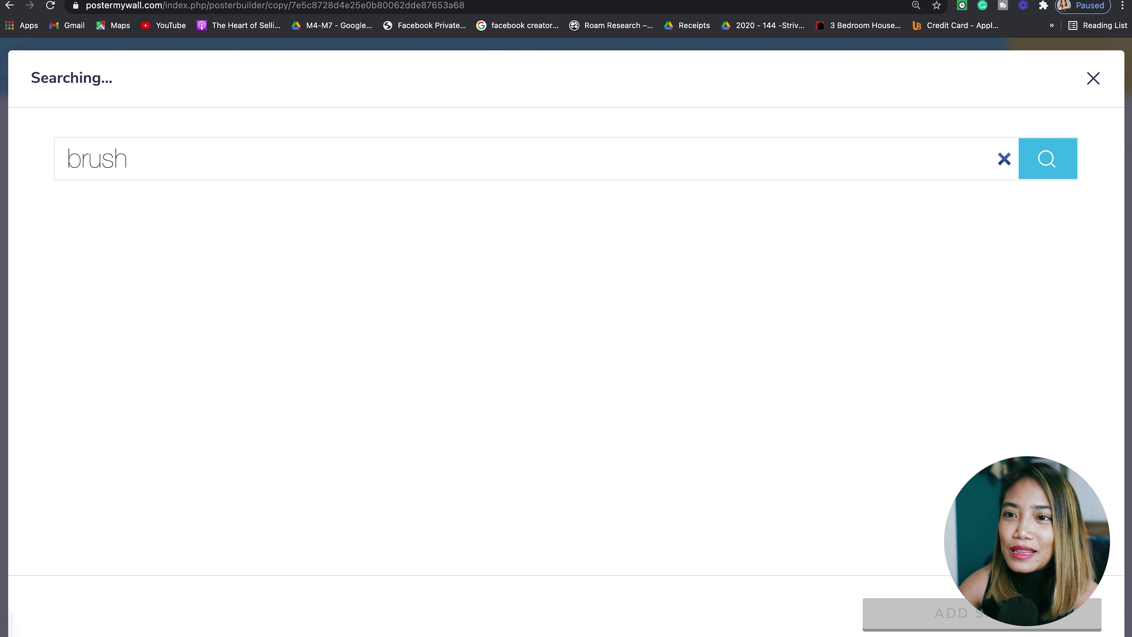
pyautogui.click(397, 210)
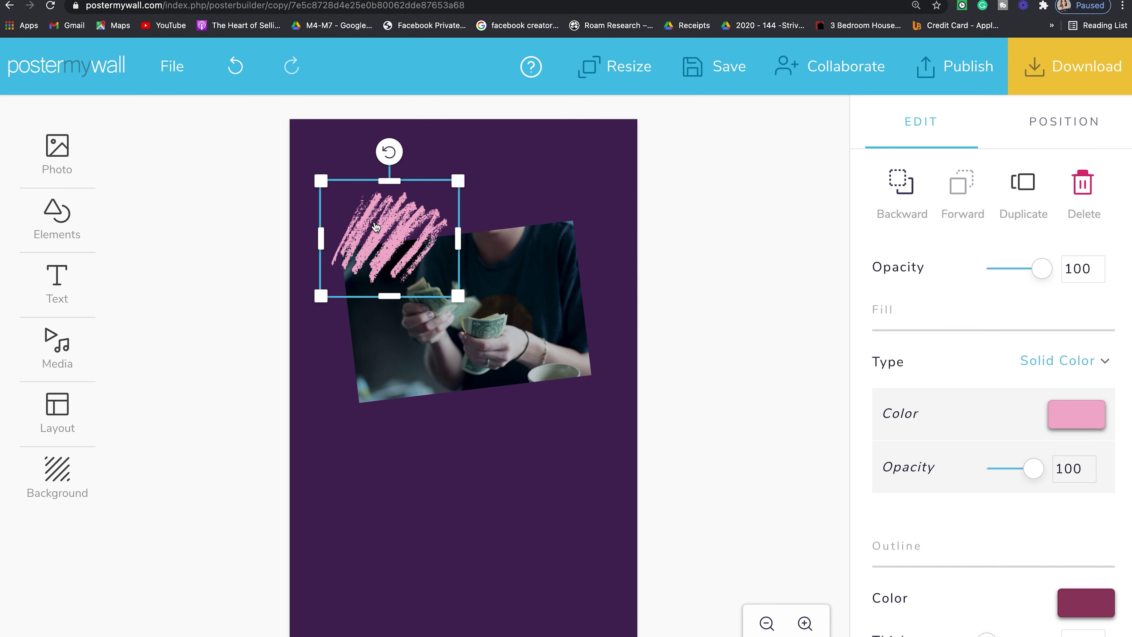
pyautogui.moveTo(375, 223)
pyautogui.mouseDown()
pyautogui.moveTo(527, 198)
pyautogui.moveTo(560, 203)
pyautogui.moveTo(553, 212)
pyautogui.mouseUp()
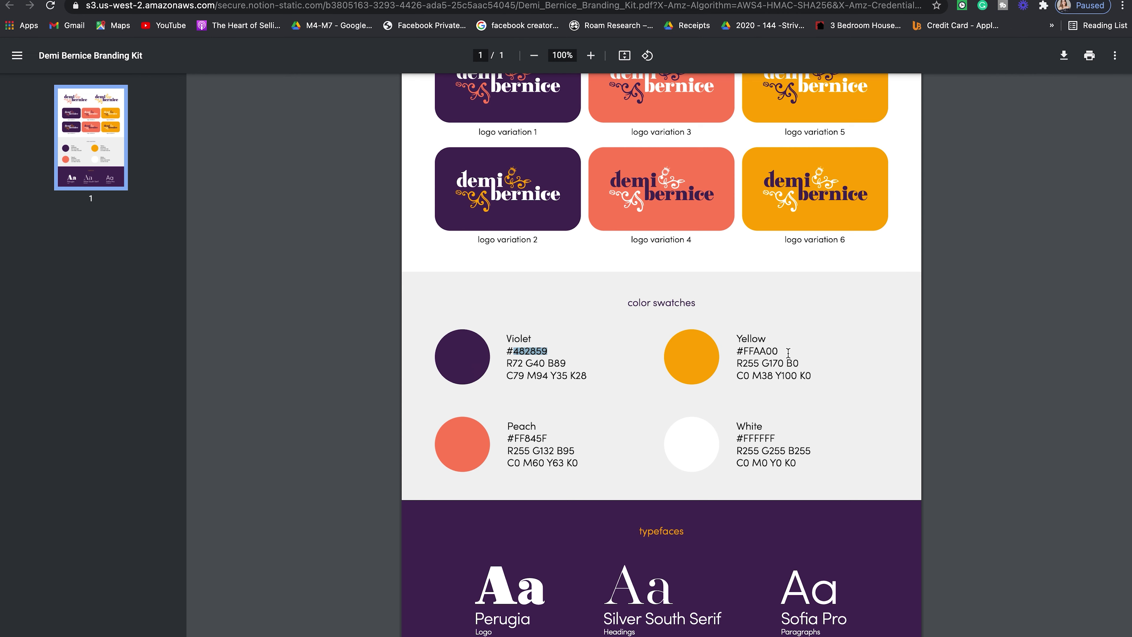
pyautogui.moveTo(788, 353); pyautogui.dragTo(746, 350)
pyautogui.hotkey('ctrl', 'c')
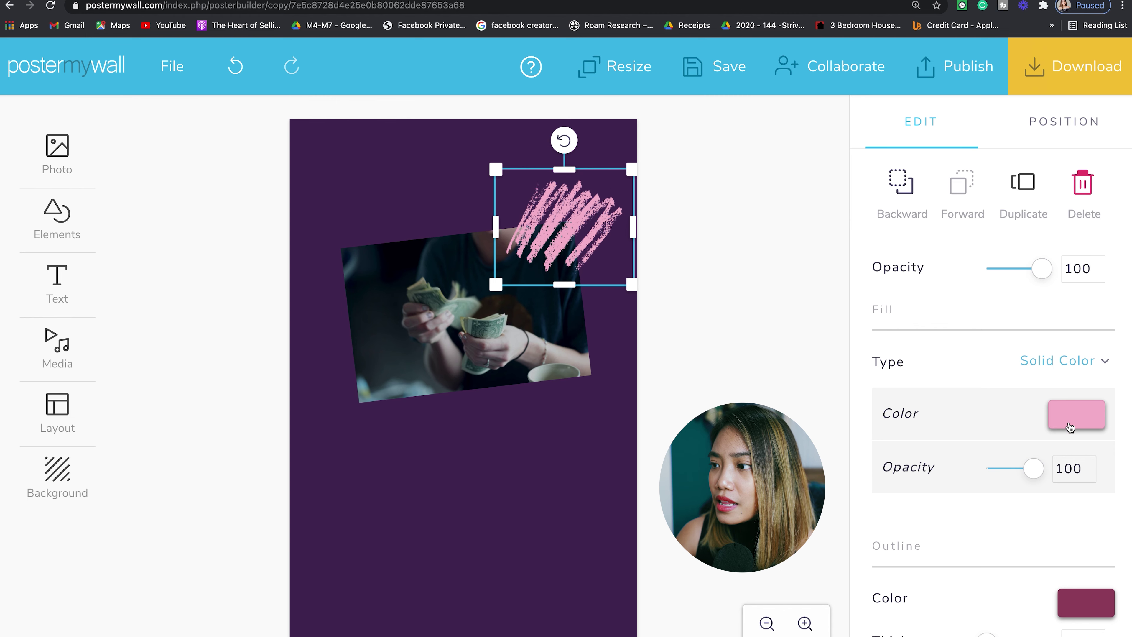
# Recolour the scribble's fill to brand yellow FFAA00
pyautogui.click(1069, 427)
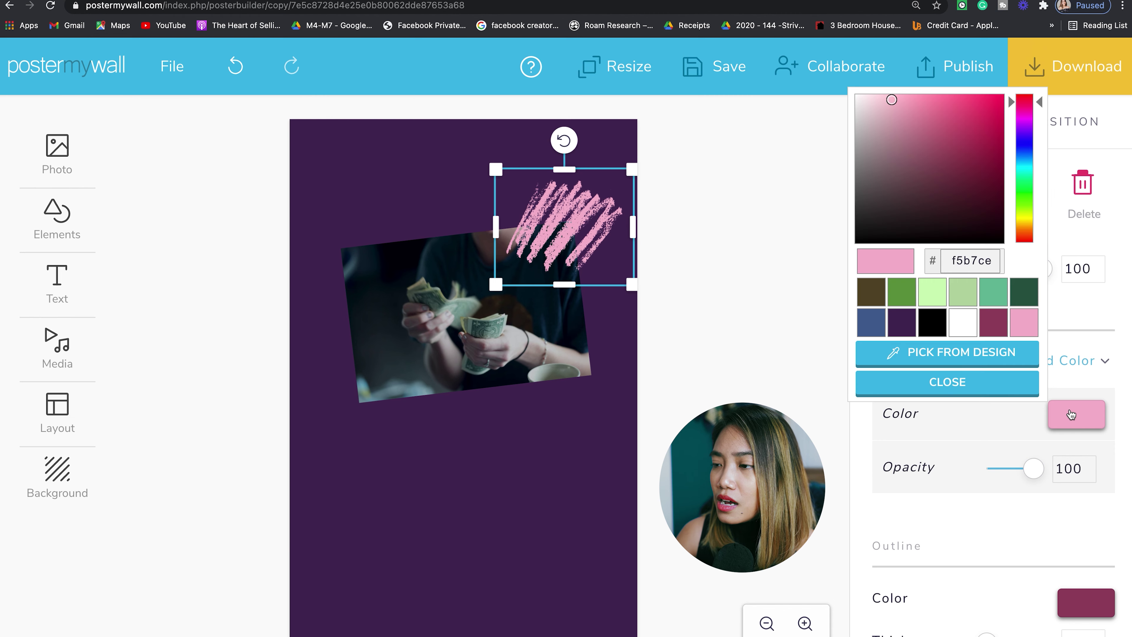
pyautogui.click(976, 253)
pyautogui.hotkey('ctrl', 'v')
pyautogui.press('Return')
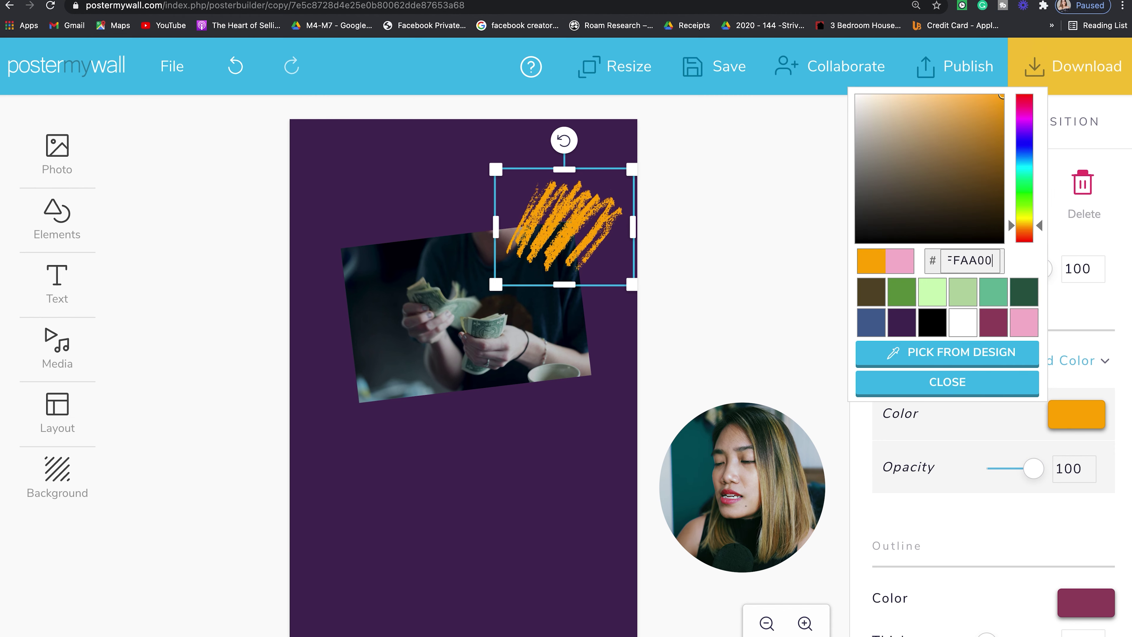
pyautogui.click(401, 176)
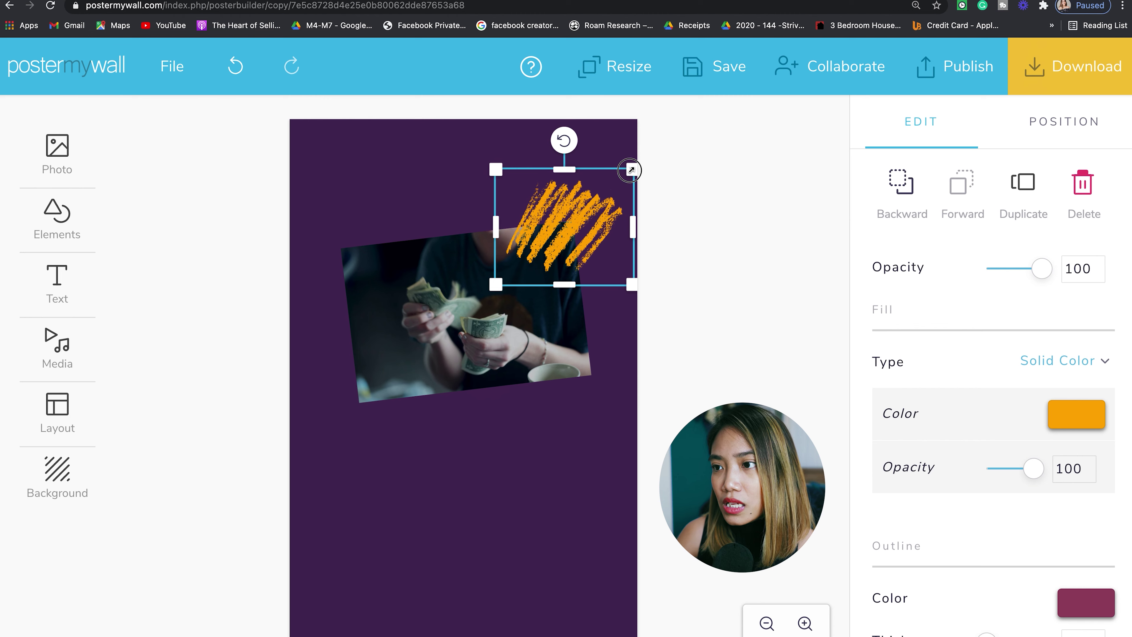
# Shrink the yellow scribble and tuck it against the photo's top-right corner
pyautogui.moveTo(630, 166); pyautogui.dragTo(600, 195)
pyautogui.click(561, 254)
pyautogui.moveTo(561, 254); pyautogui.dragTo(571, 237)
pyautogui.click(433, 248)
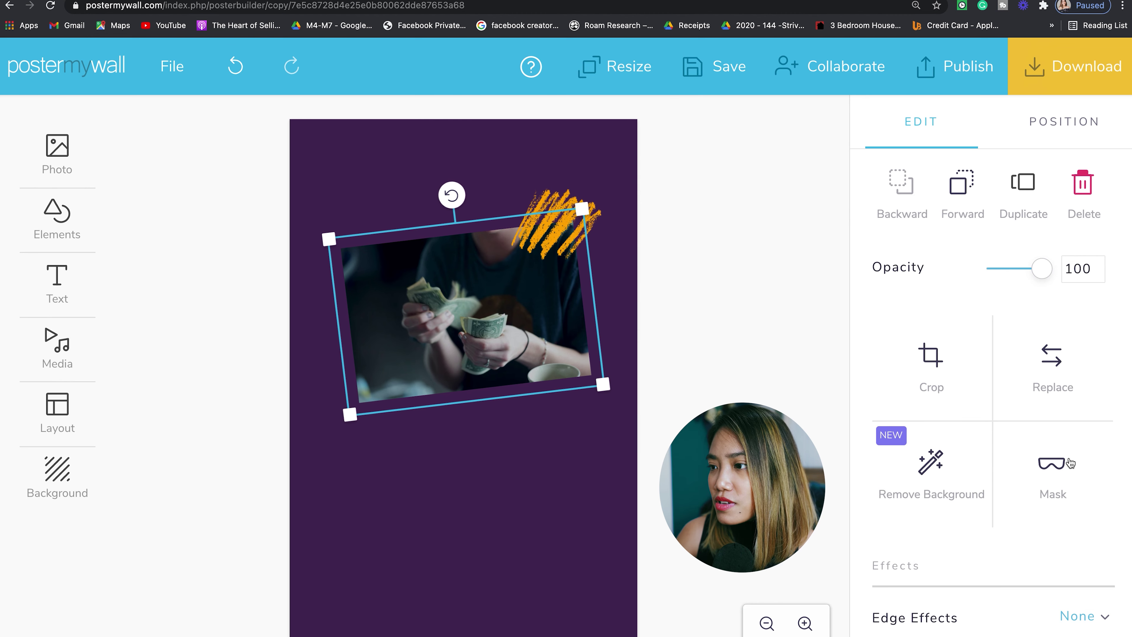
# Give the money photo a custom shadow with a 38° angle and opacity lowered to about 23
pyautogui.scroll(-3, 1036, 415)
pyautogui.click(1083, 517)
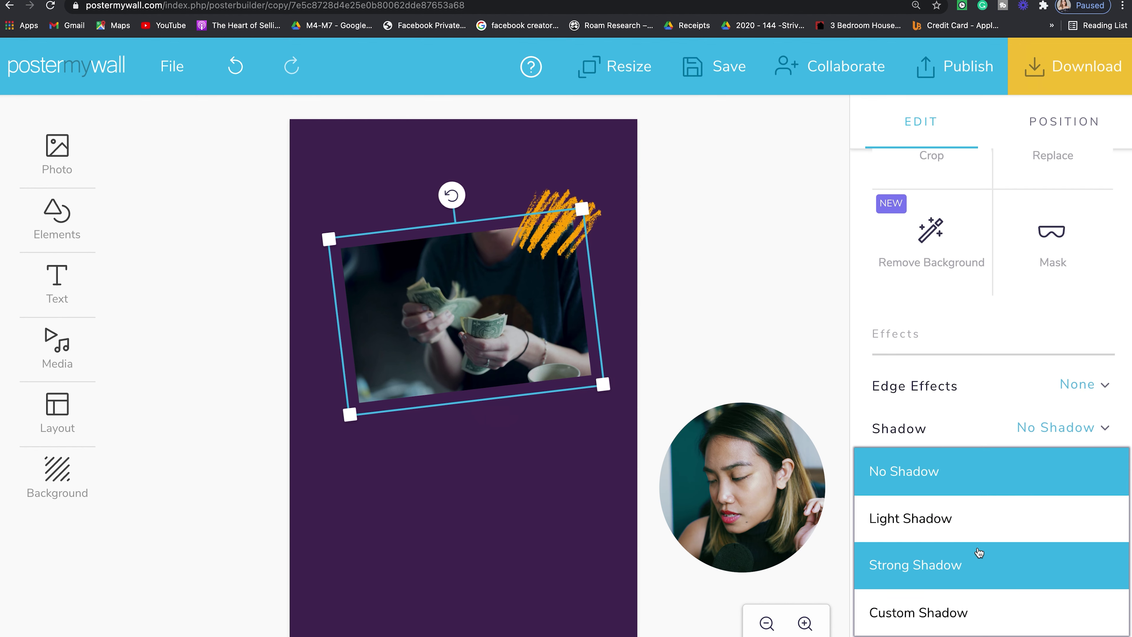
pyautogui.click(977, 563)
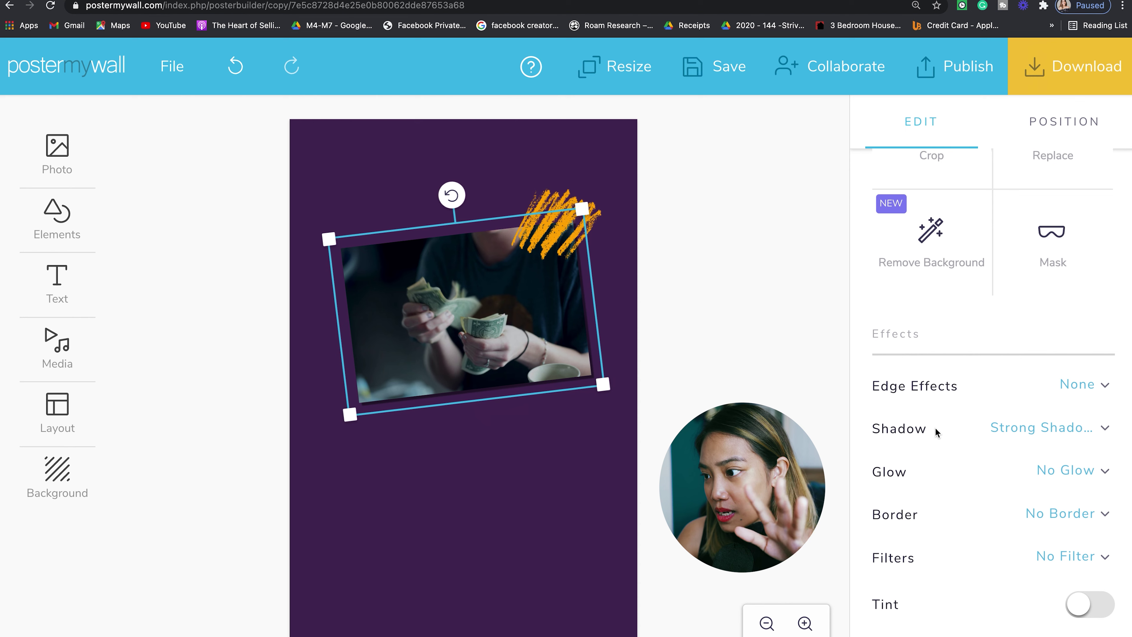
pyautogui.click(1092, 432)
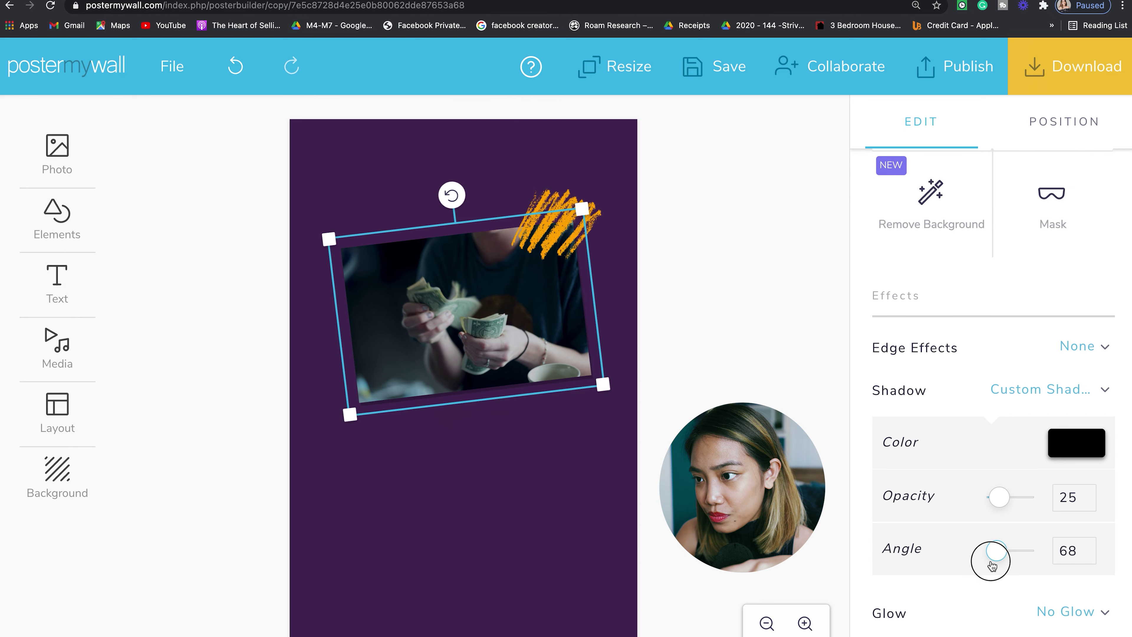
pyautogui.moveTo(993, 558); pyautogui.dragTo(986, 560)
pyautogui.moveTo(1001, 496)
pyautogui.mouseDown()
pyautogui.moveTo(986, 499)
pyautogui.moveTo(1001, 499)
pyautogui.mouseUp()
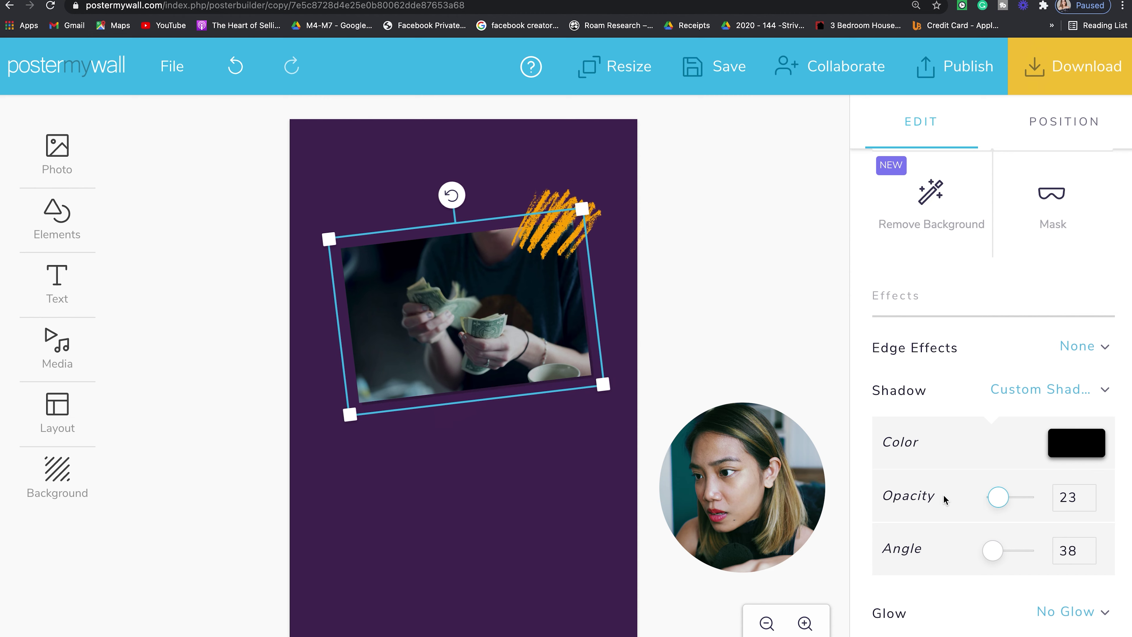
pyautogui.click(673, 287)
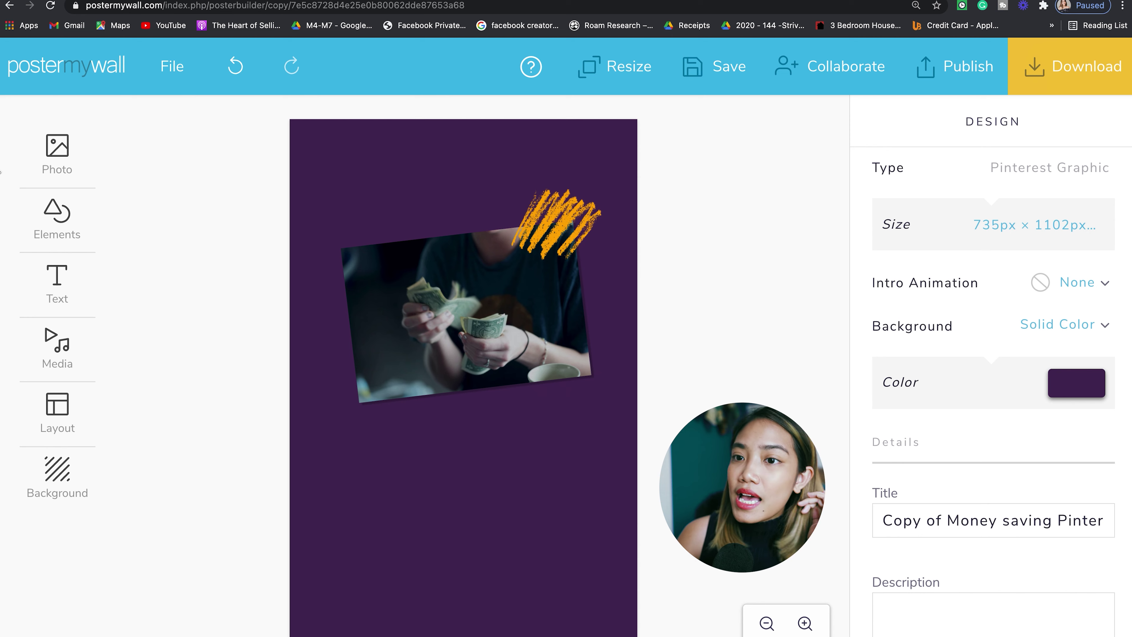
# Add the lilac brush blot at the poster's top-left corner and fill it white #FFFFFF
pyautogui.moveTo(63, 218)
pyautogui.click(163, 225)
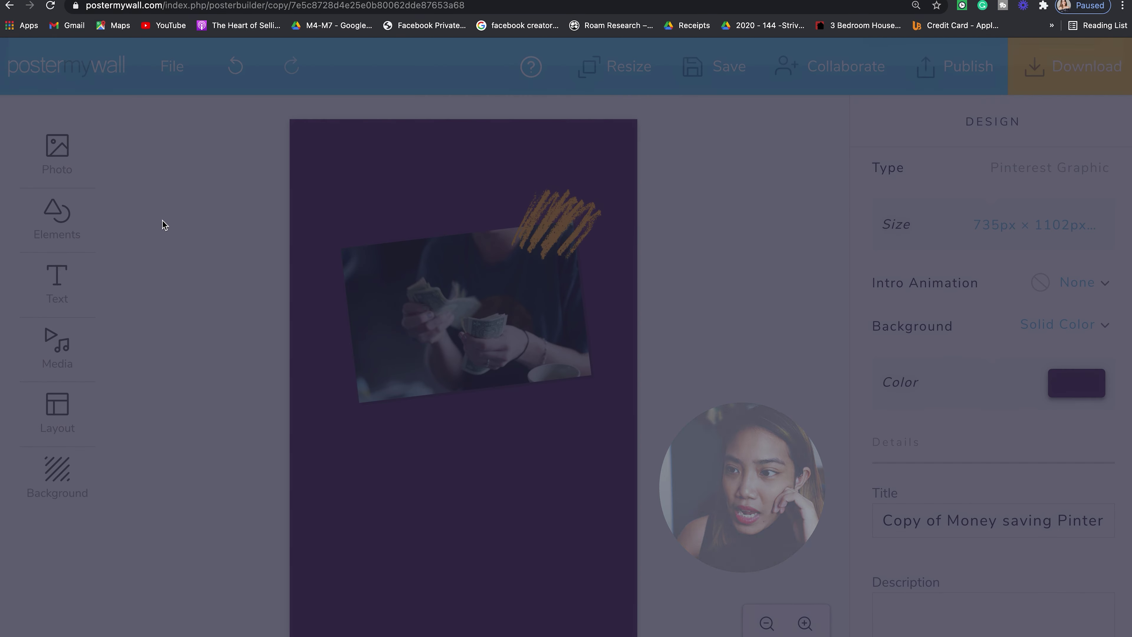
pyautogui.scroll(-5, 401, 357)
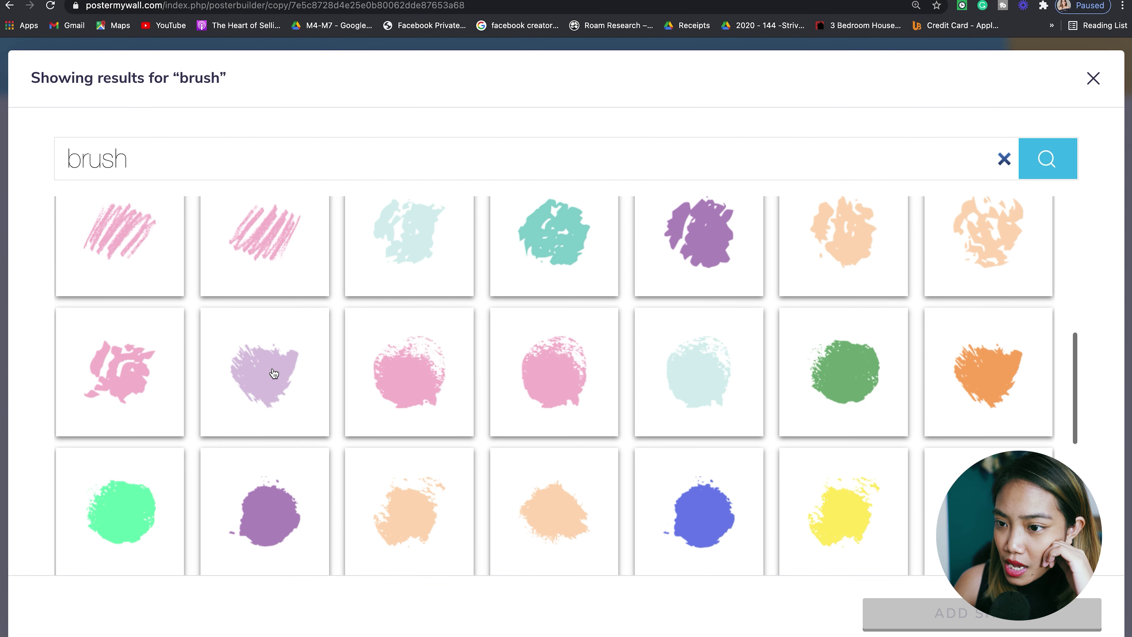
pyautogui.click(241, 383)
pyautogui.click(929, 614)
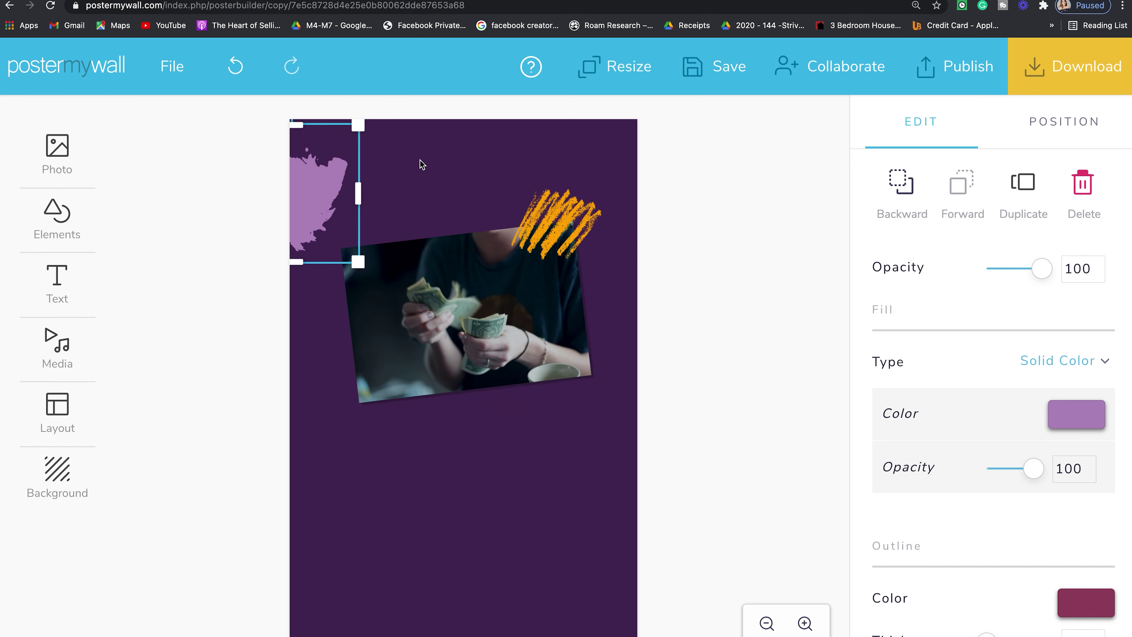
pyautogui.click(498, 167)
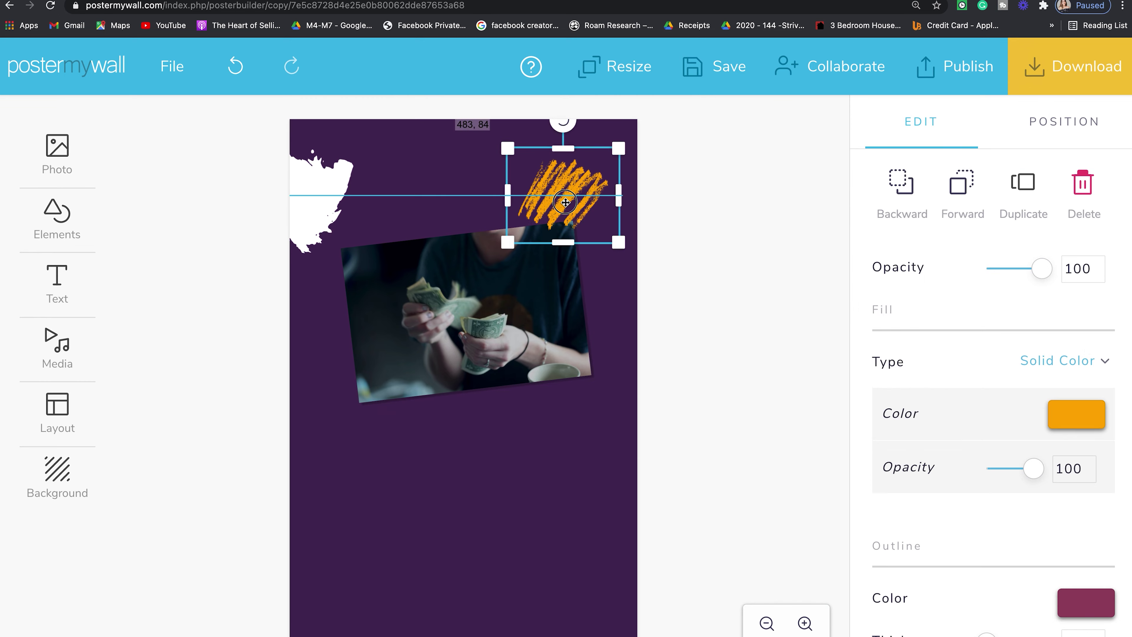
pyautogui.click(467, 312)
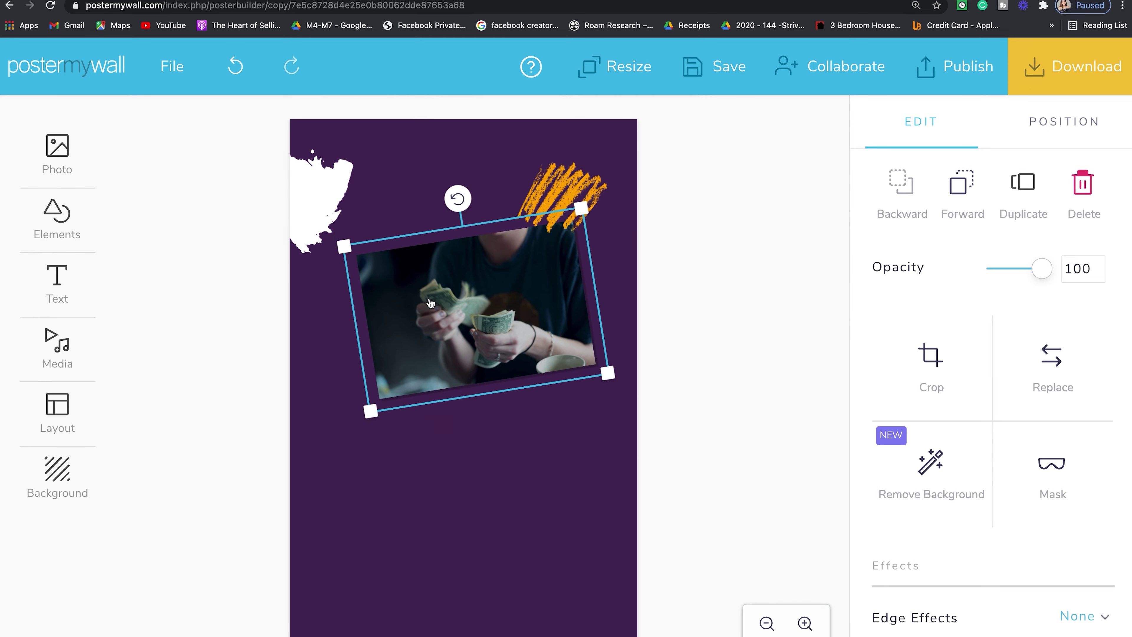
pyautogui.click(562, 214)
# Place the peach brush stroke mid-poster behind the photo and rotate it
pyautogui.click(396, 170)
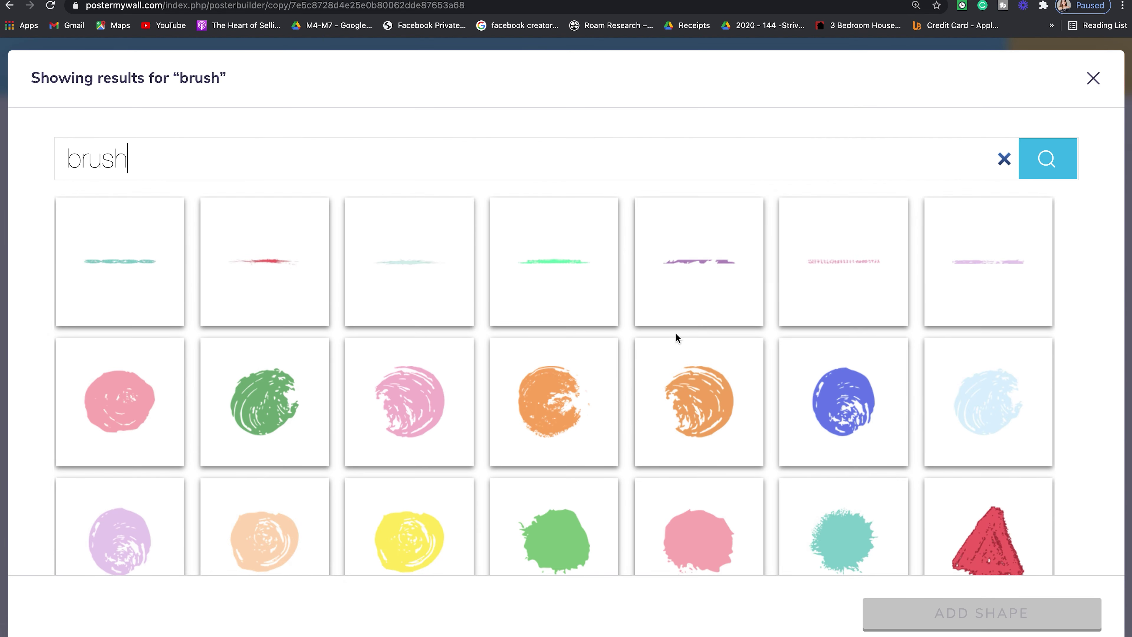
pyautogui.scroll(-15, 677, 336)
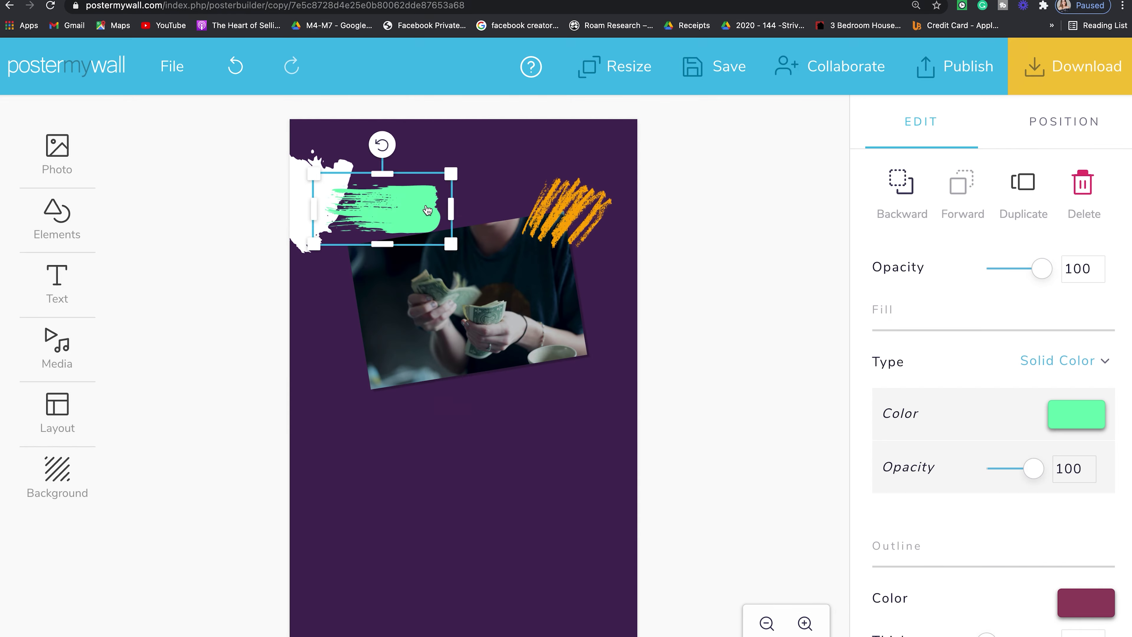
pyautogui.moveTo(379, 196)
pyautogui.mouseDown()
pyautogui.moveTo(593, 589)
pyautogui.moveTo(555, 356)
pyautogui.mouseUp()
pyautogui.click(906, 187)
pyautogui.moveTo(548, 284); pyautogui.dragTo(526, 286)
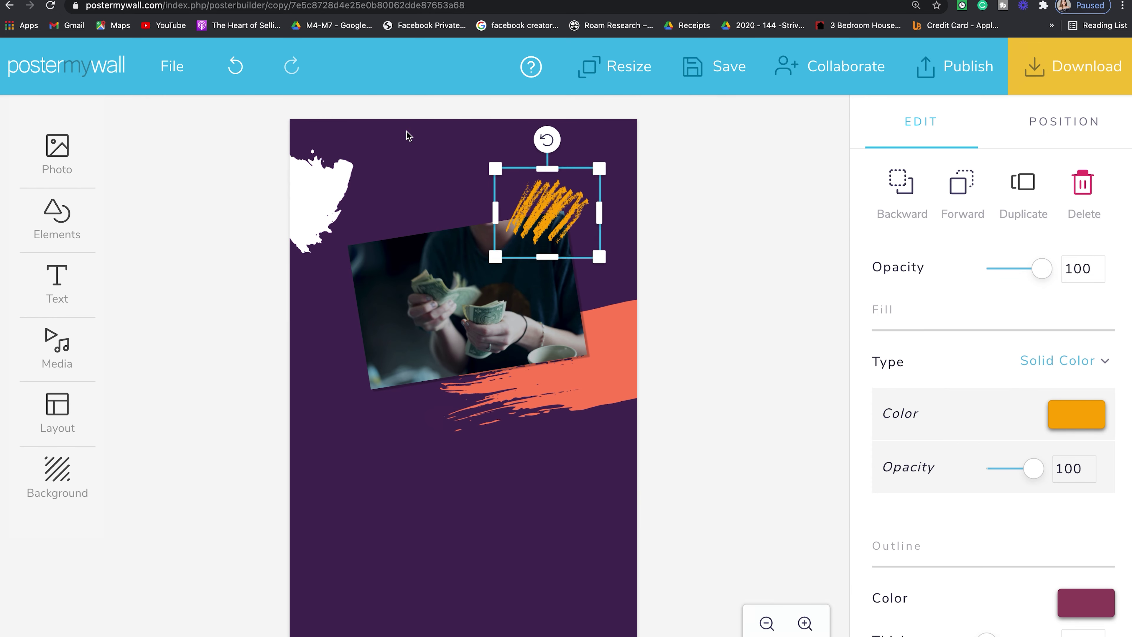
# Rotate the white splash and nudge the yellow scribble higher
pyautogui.click(366, 241)
pyautogui.moveTo(316, 191); pyautogui.dragTo(330, 178)
pyautogui.click(549, 205)
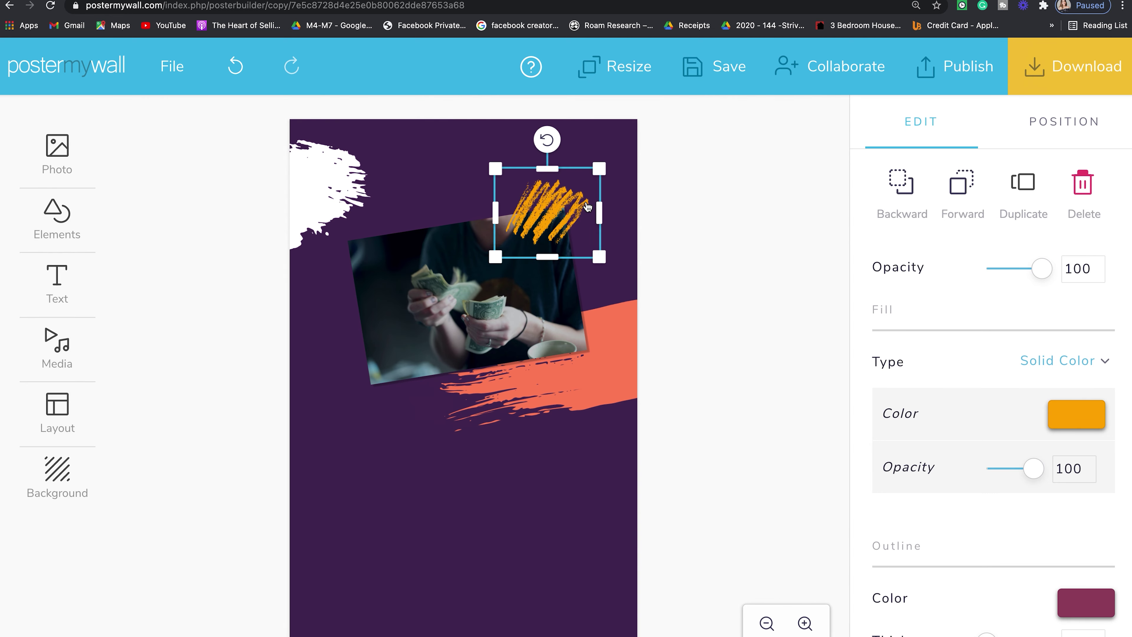
pyautogui.click(558, 209)
pyautogui.moveTo(557, 210); pyautogui.dragTo(562, 198)
pyautogui.click(189, 101)
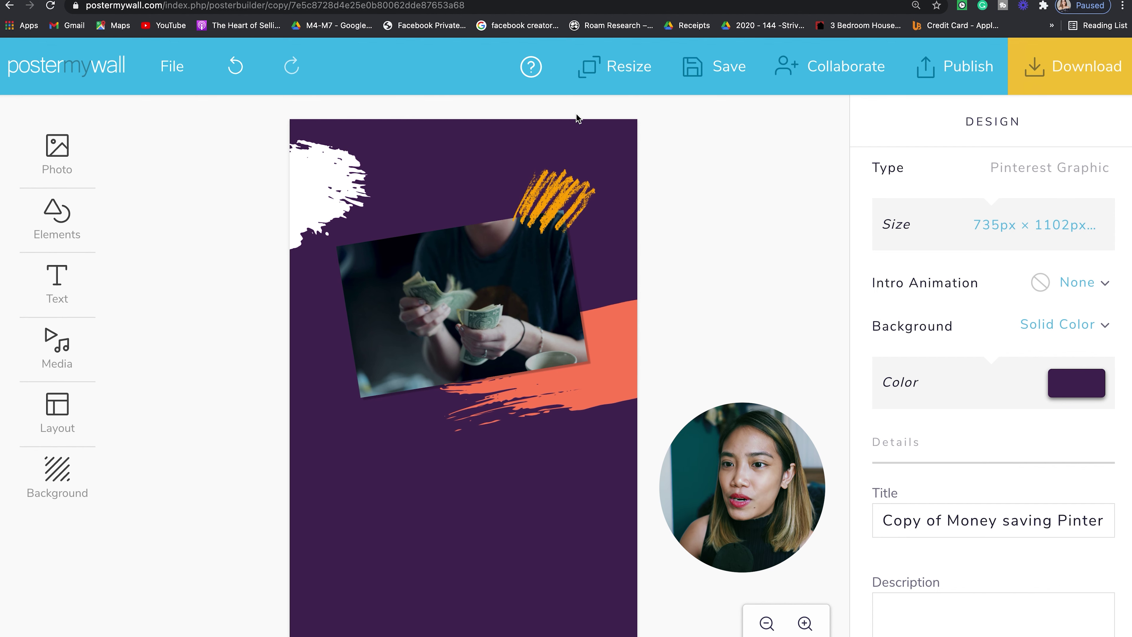
# Add a plain text box near the bottom of the pin and select all its text
pyautogui.moveTo(57, 285)
pyautogui.click(182, 278)
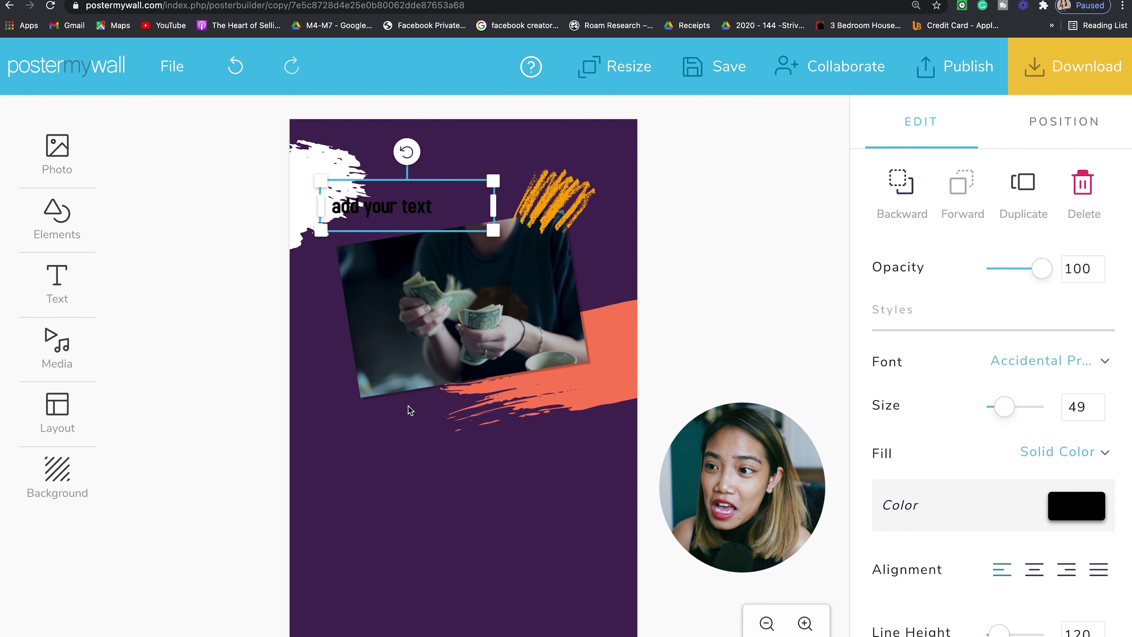
pyautogui.moveTo(390, 205); pyautogui.dragTo(434, 531)
pyautogui.click(434, 531)
pyautogui.doubleClick(434, 530)
pyautogui.click(475, 531)
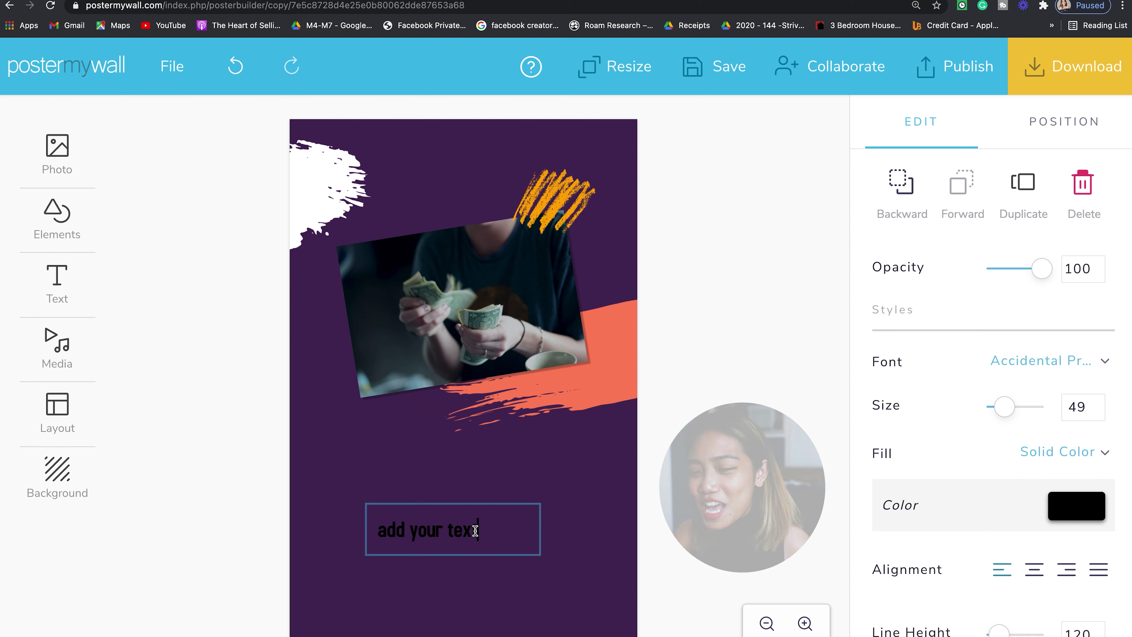
pyautogui.press('super+a')
# Set the text to Alegreya Bold in white
pyautogui.click(1047, 360)
pyautogui.scroll(-5, 954, 401)
pyautogui.click(954, 459)
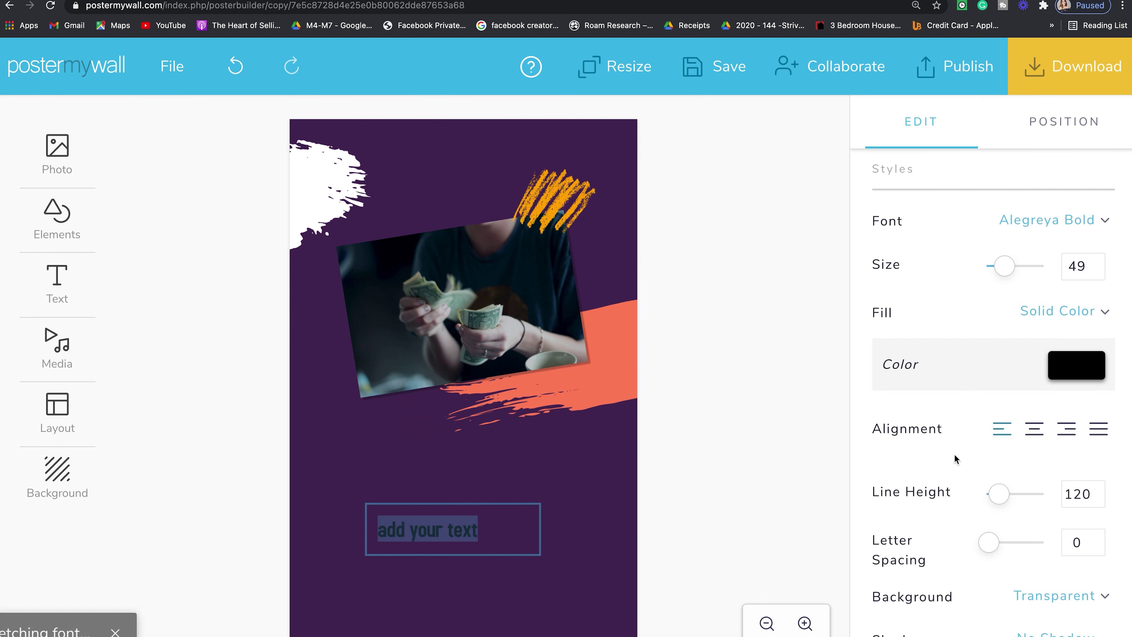
pyautogui.click(1076, 364)
pyautogui.click(993, 273)
# Switch the headline to a different font and enlarge it from size 49 to 62
pyautogui.click(1069, 361)
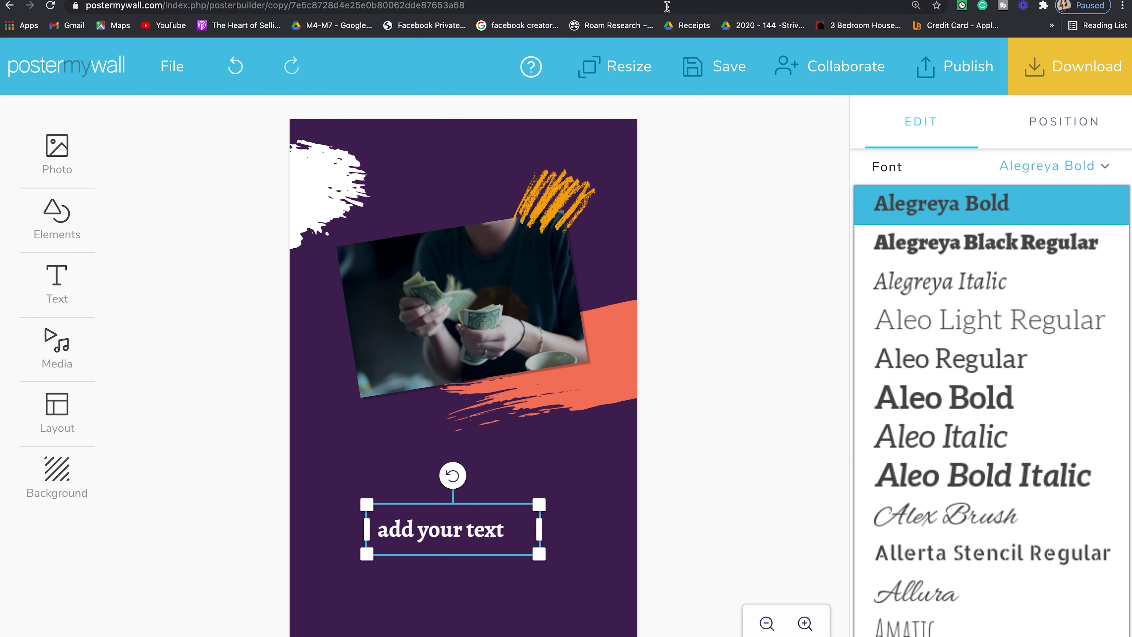
pyautogui.scroll(-7, 1041, 428)
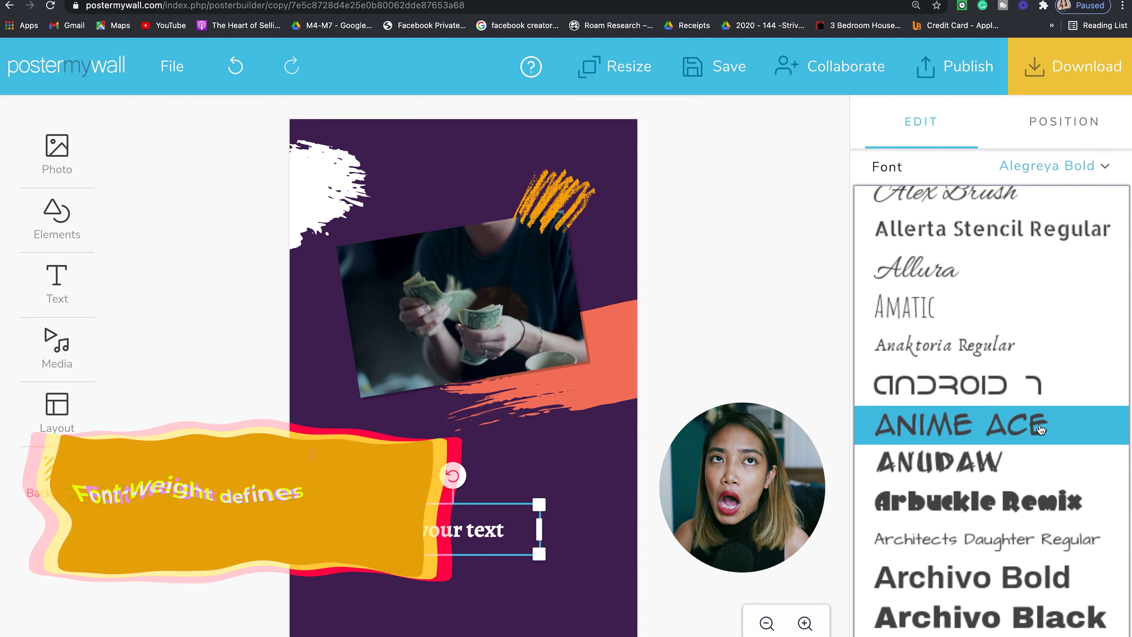
pyautogui.scroll(-20, 1040, 428)
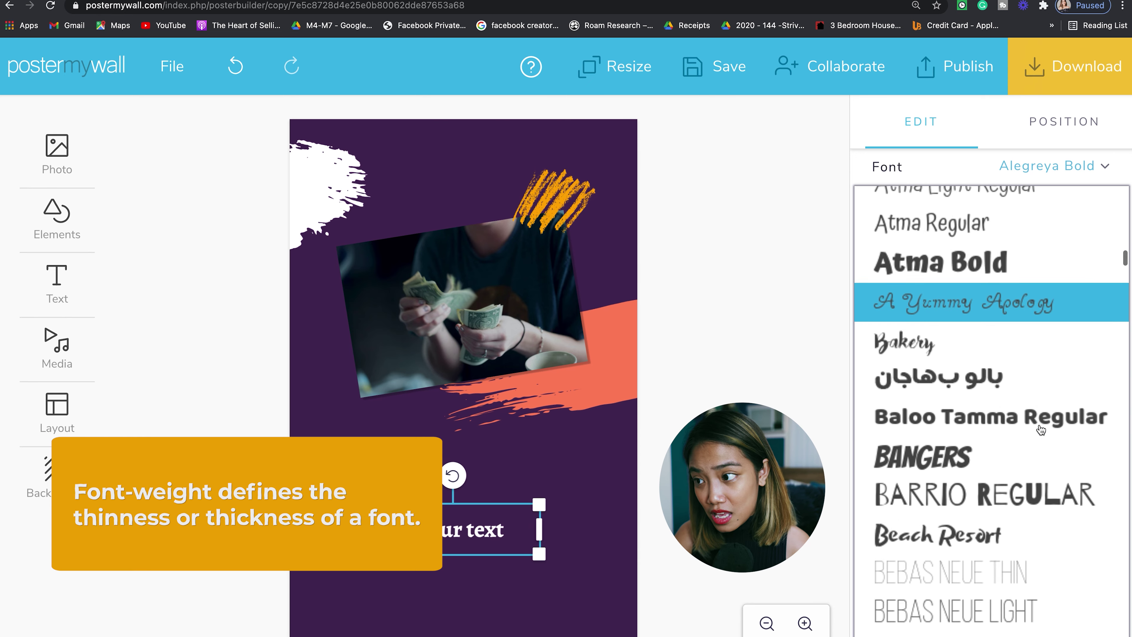
pyautogui.scroll(20, 1041, 429)
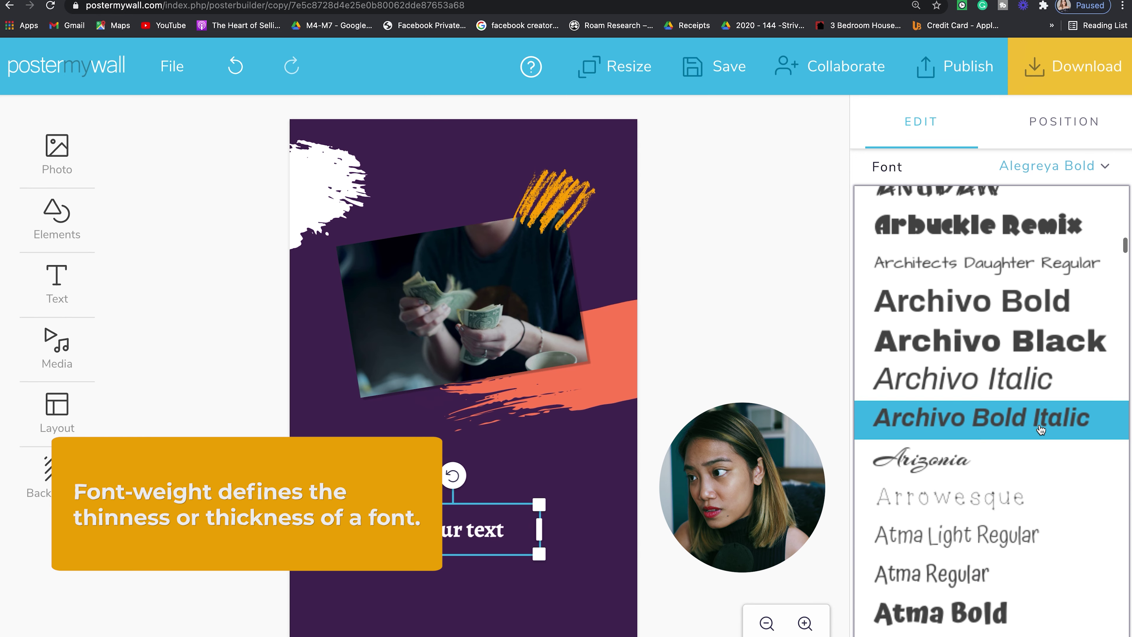
pyautogui.scroll(3, 1040, 429)
pyautogui.click(1041, 429)
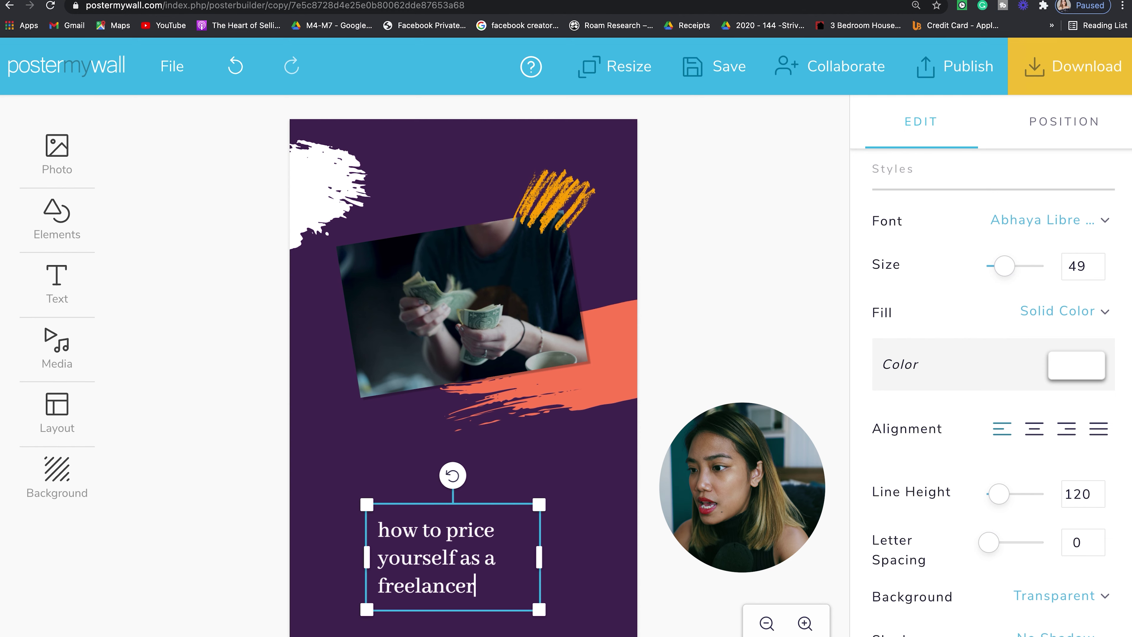
pyautogui.moveTo(1004, 266); pyautogui.dragTo(1012, 271)
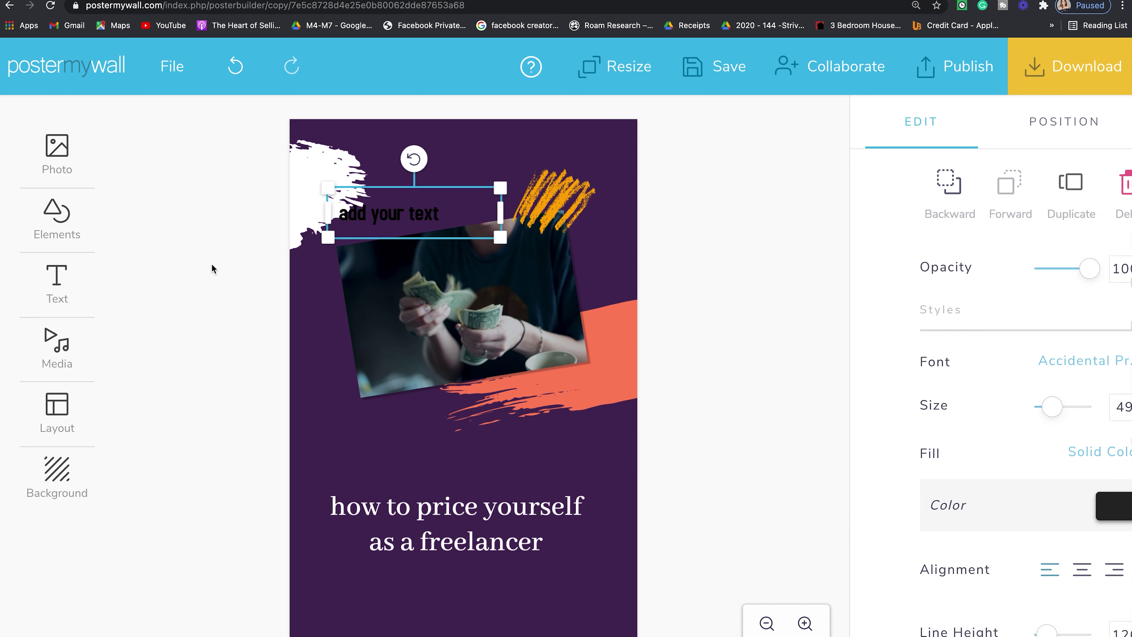
# Style the demibernice.com text in Abhaya Libre Regular, coloured white
pyautogui.click(1047, 361)
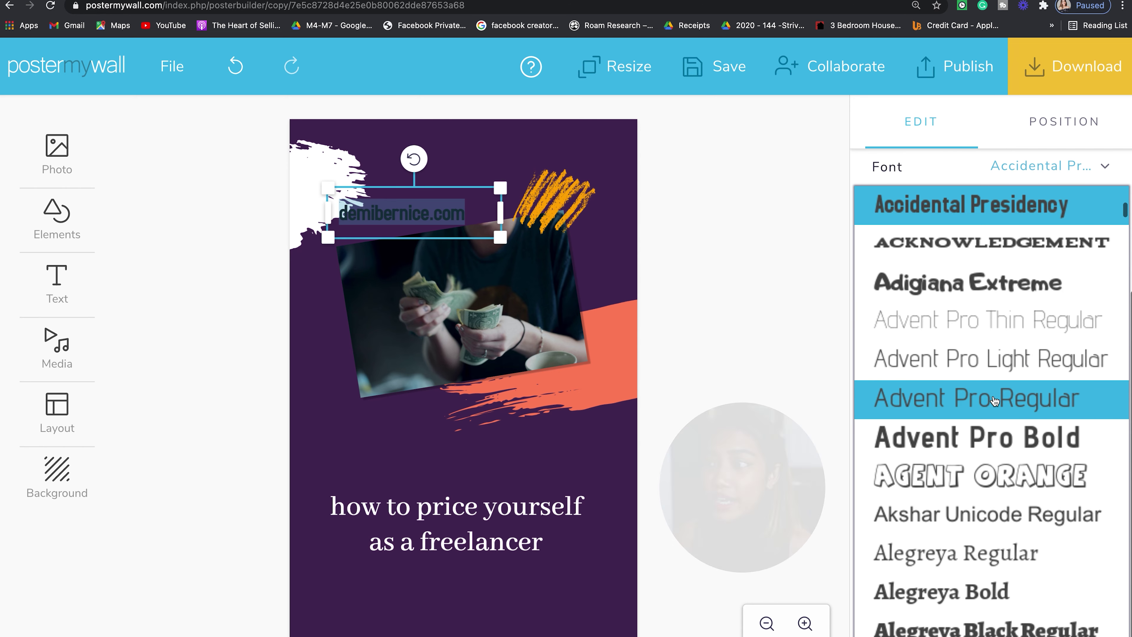
pyautogui.scroll(-3, 1023, 440)
pyautogui.click(1023, 441)
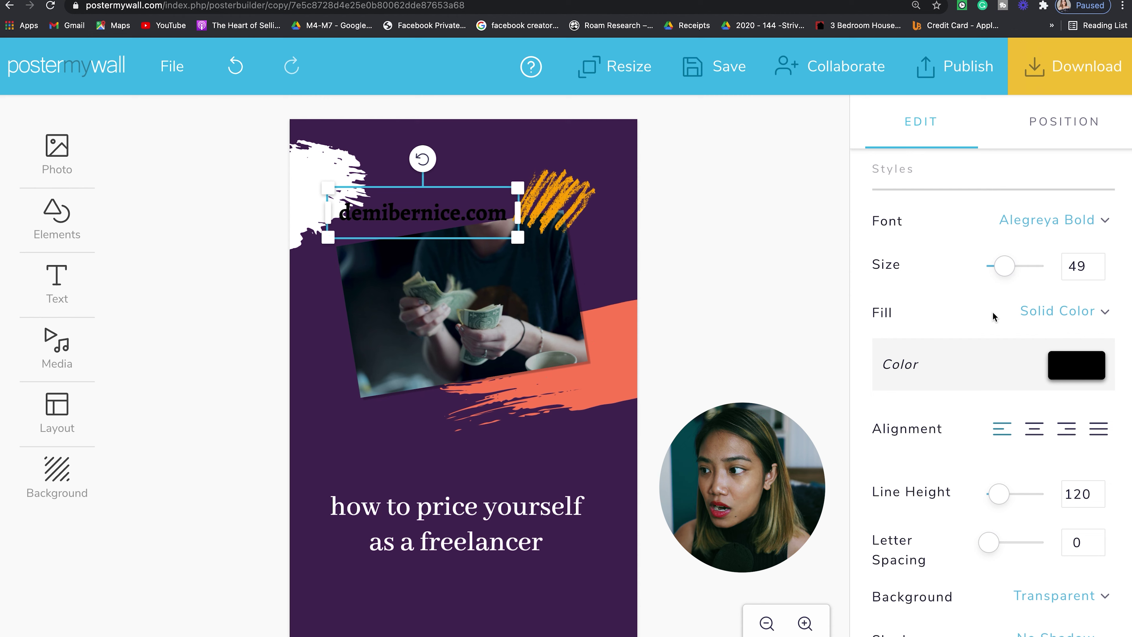
pyautogui.click(1067, 230)
pyautogui.scroll(15, 1015, 427)
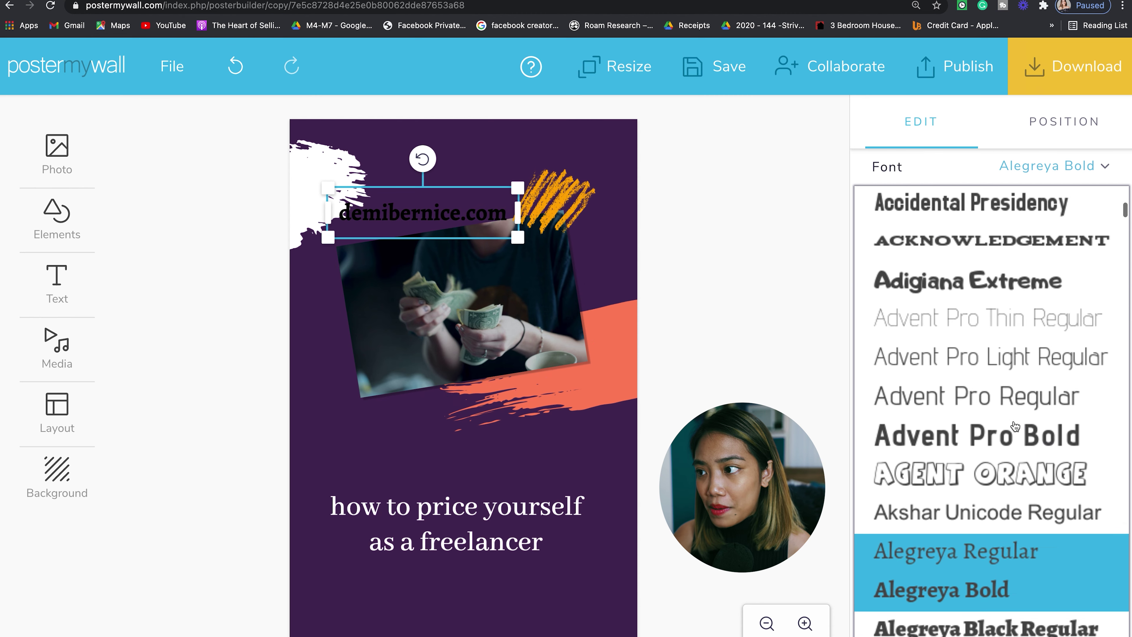
pyautogui.scroll(-5, 1015, 426)
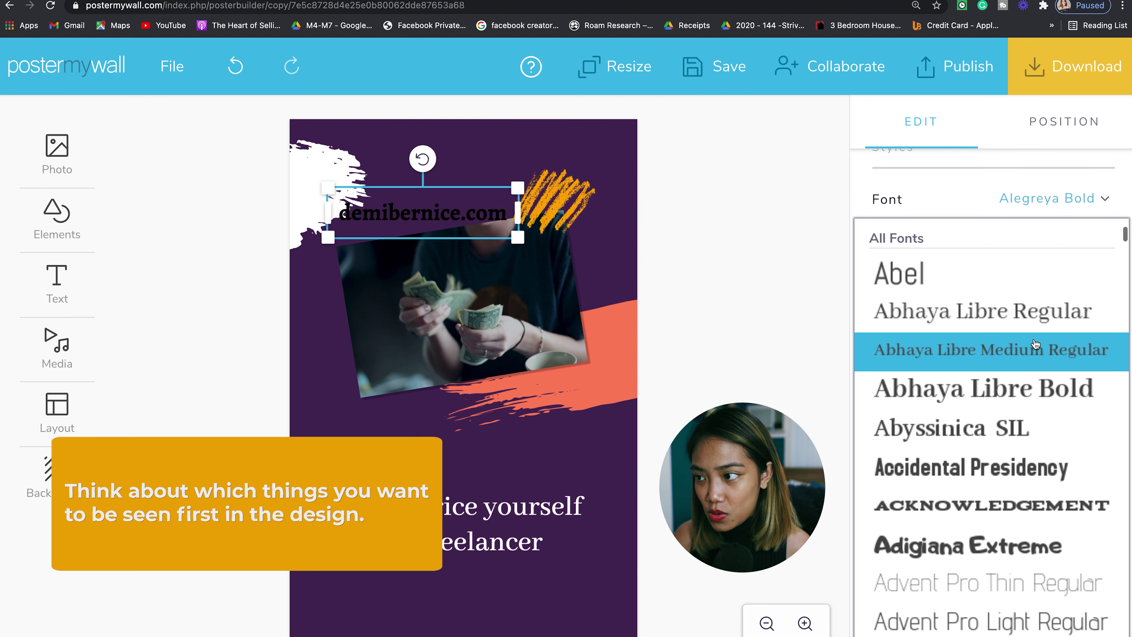
pyautogui.click(984, 308)
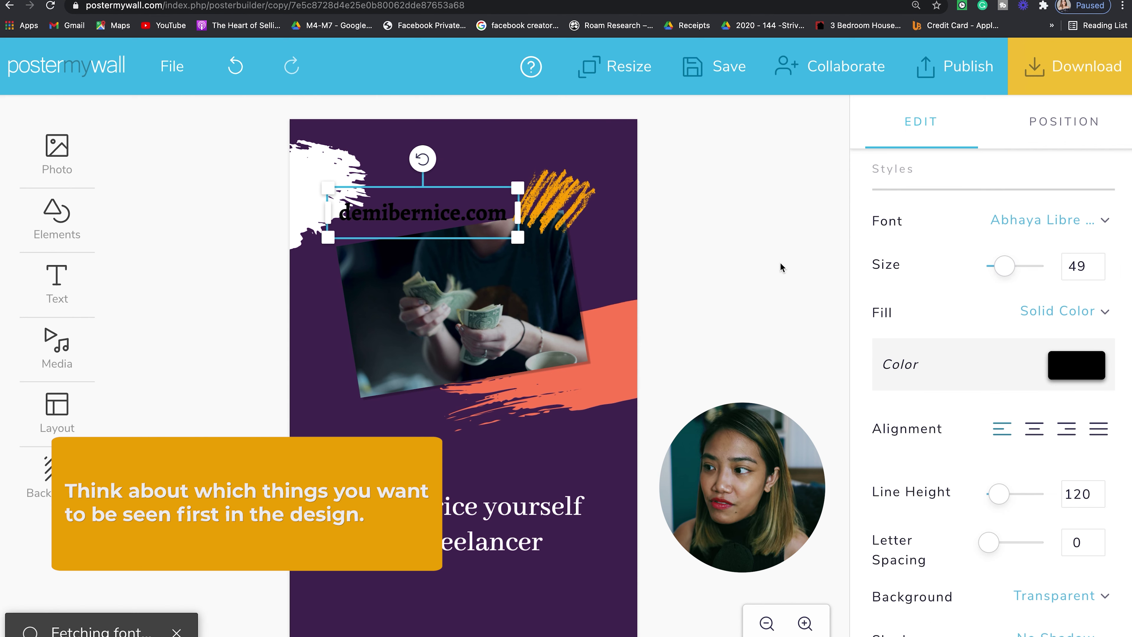
pyautogui.click(1070, 370)
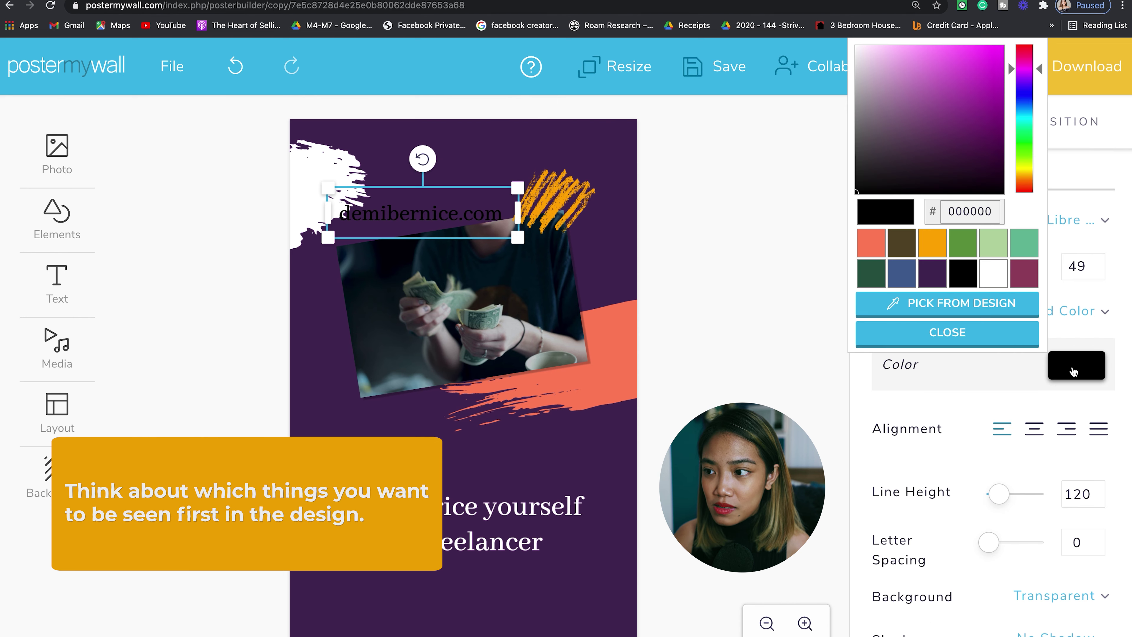
pyautogui.click(993, 272)
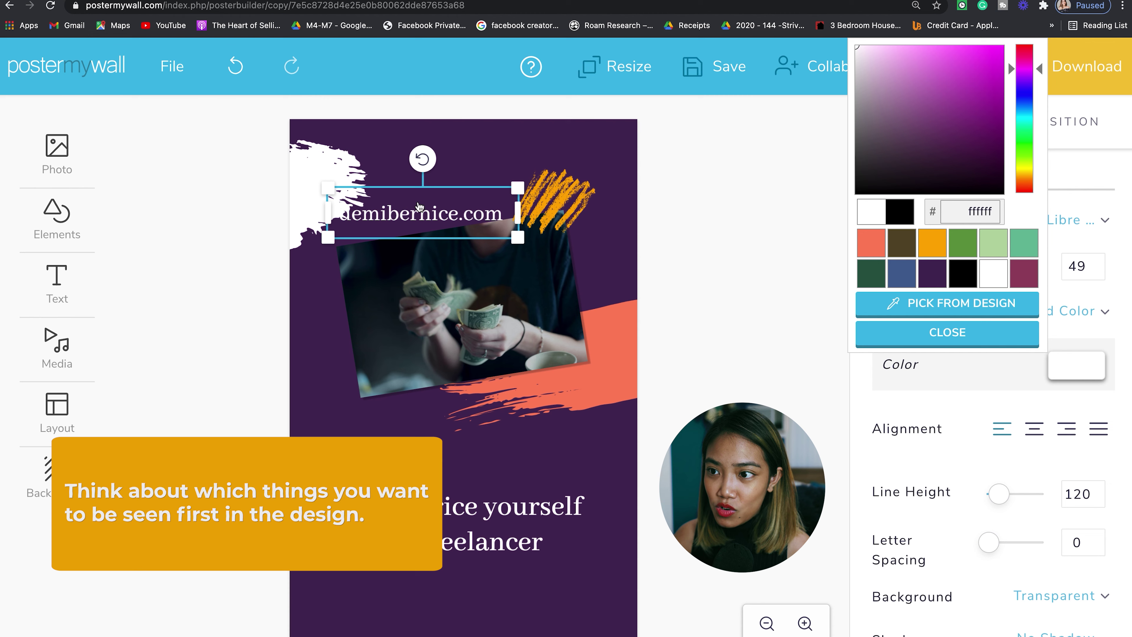
# Move the website text just below the headline and narrow its box
pyautogui.moveTo(422, 215); pyautogui.dragTo(457, 566)
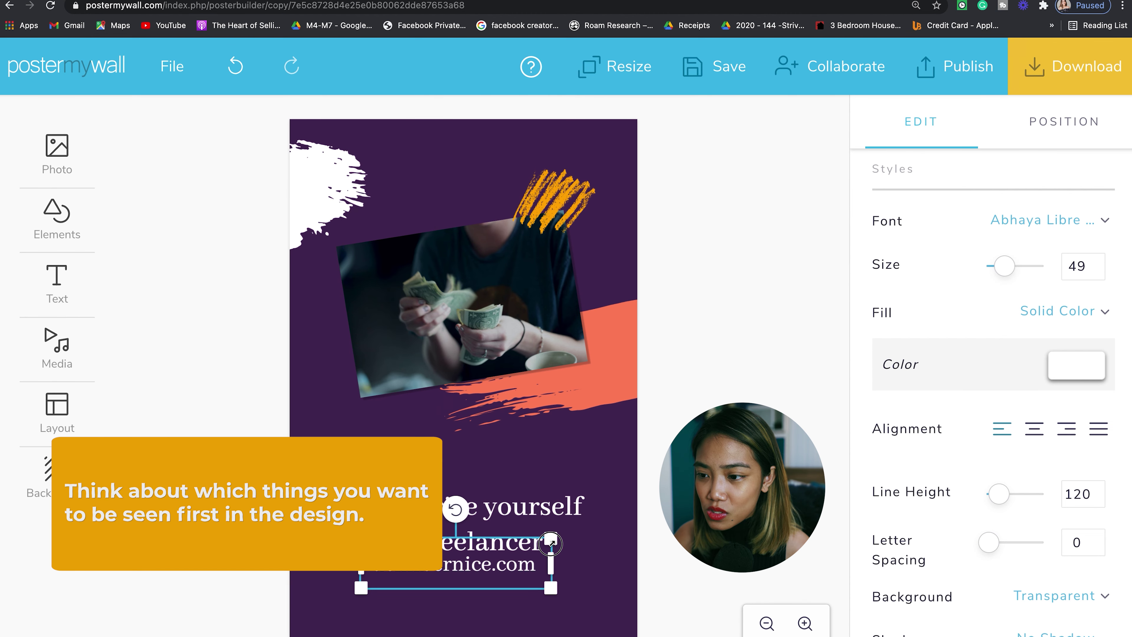
pyautogui.moveTo(551, 562); pyautogui.dragTo(520, 579)
pyautogui.click(487, 508)
# Apply Abhaya Libre Bold to the entire headline text
pyautogui.click(487, 508)
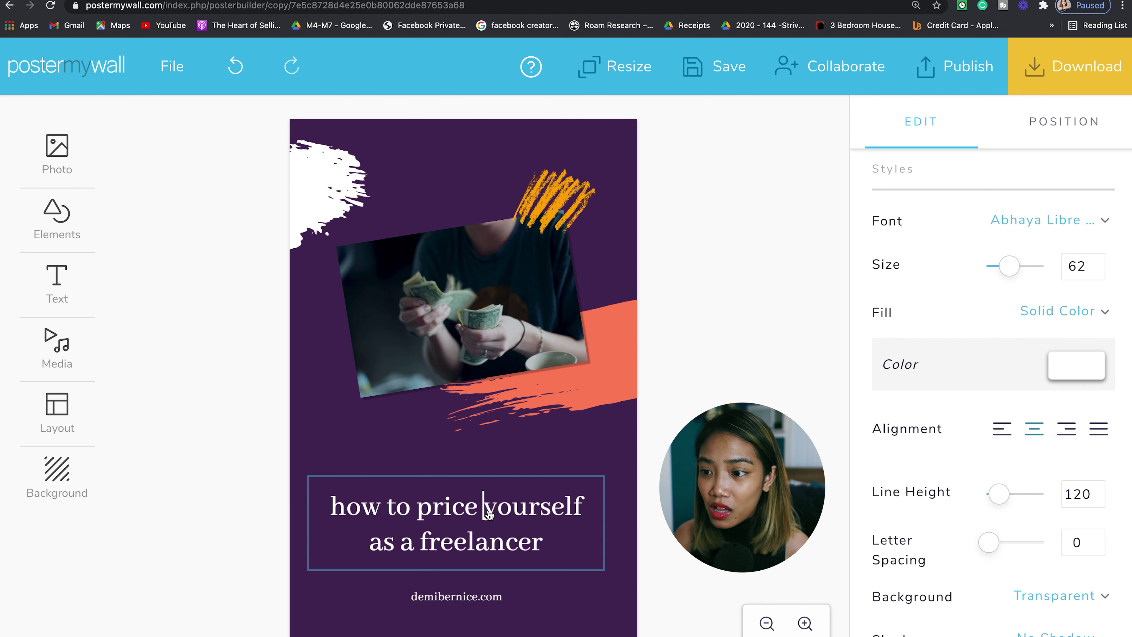
pyautogui.doubleClick(487, 509)
pyautogui.click(488, 509)
pyautogui.hotkey('ctrl', 'a')
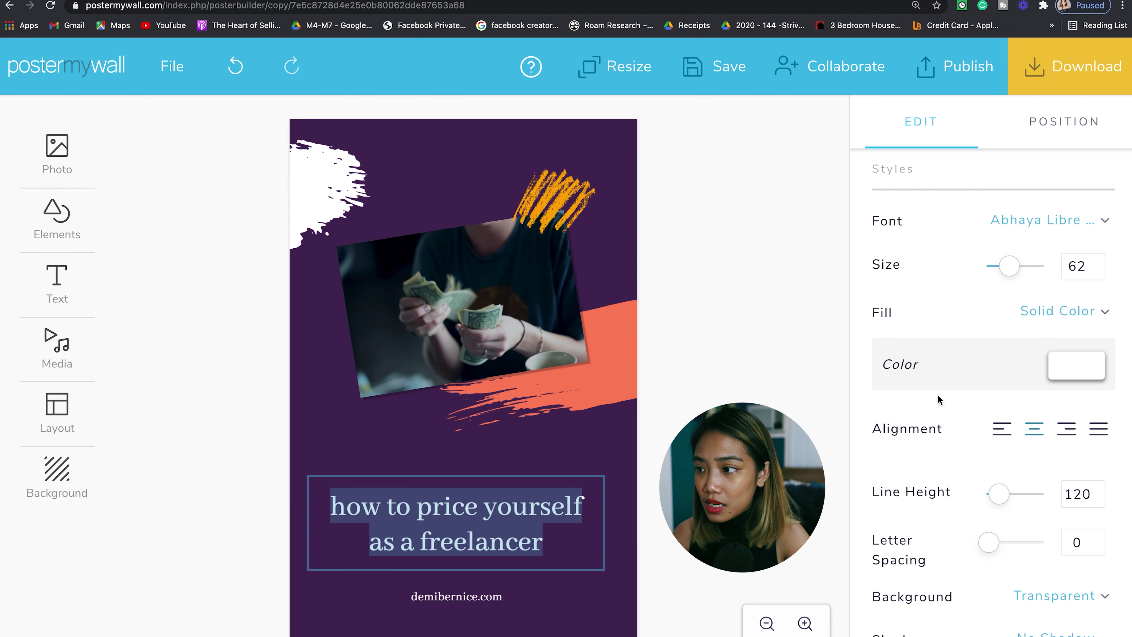
pyautogui.click(1061, 220)
pyautogui.click(1034, 252)
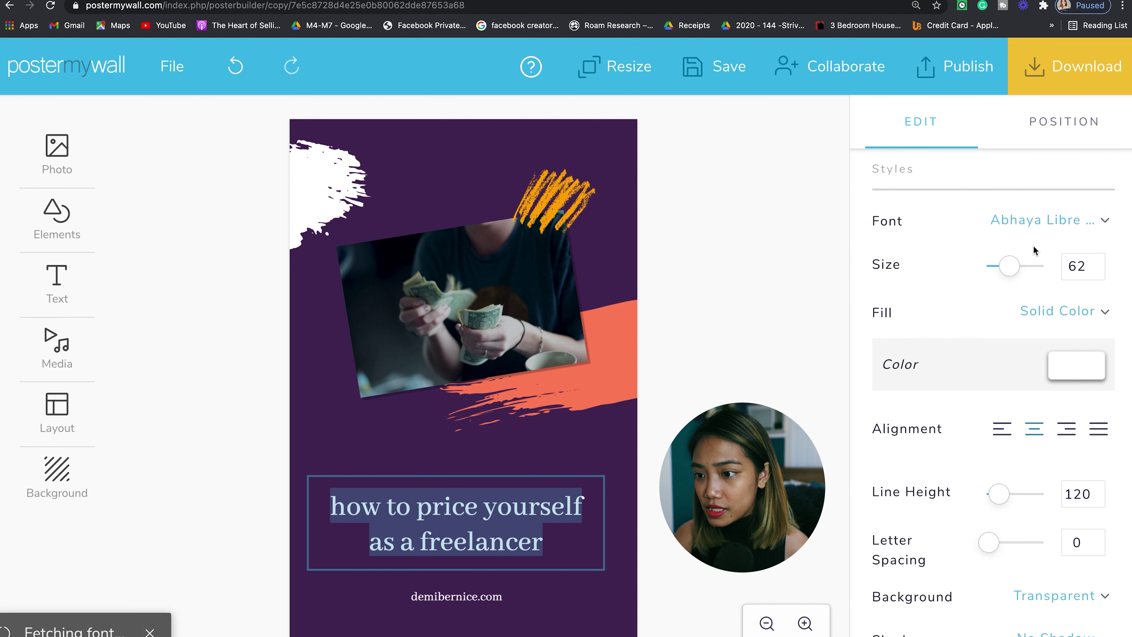
# Revert the stray line break and size change so the headline stays at 62 on two lines
pyautogui.doubleClick(488, 508)
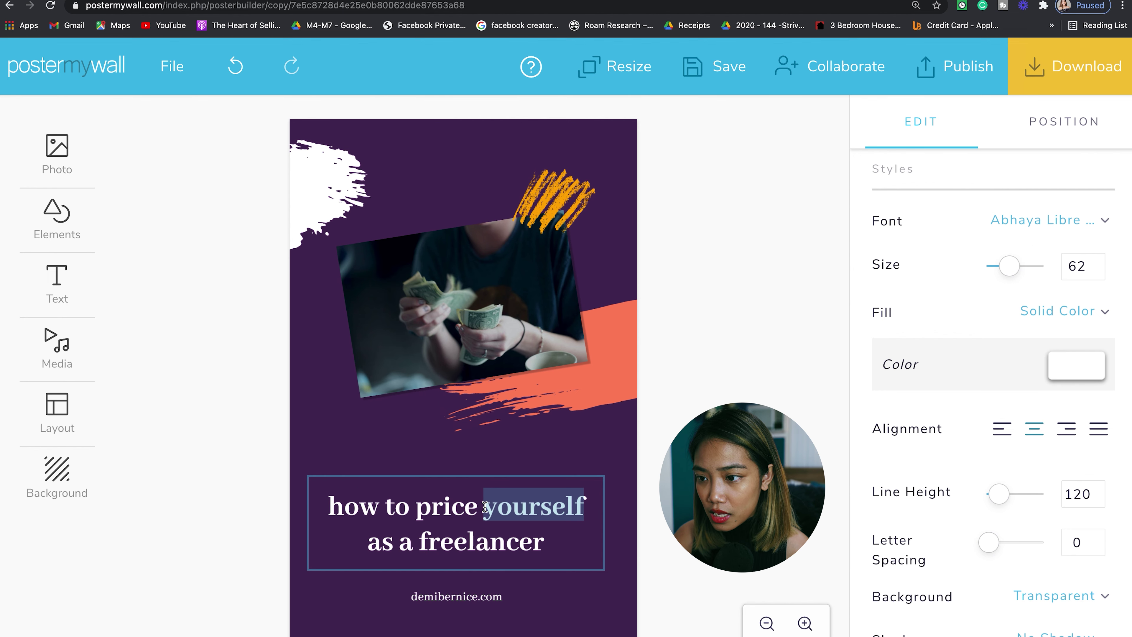
pyautogui.click(486, 508)
pyautogui.press('Return')
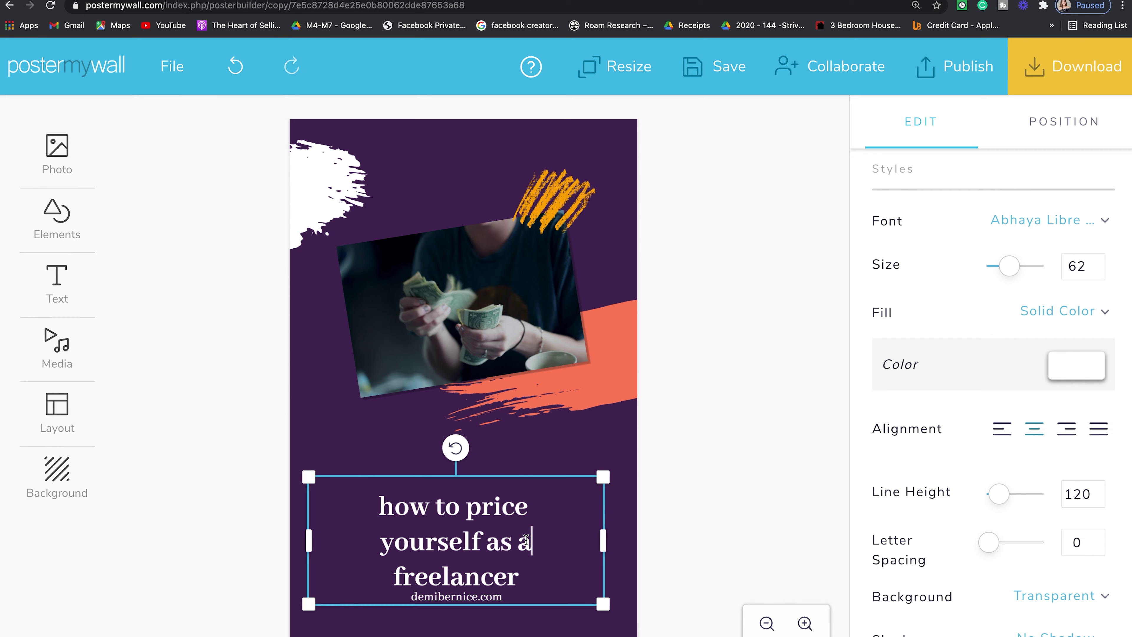
pyautogui.hotkey('ctrl', 'a')
pyautogui.moveTo(1009, 266); pyautogui.dragTo(1014, 264)
pyautogui.click(399, 480)
pyautogui.click(400, 480)
pyautogui.hotkey('ctrl', 'z')
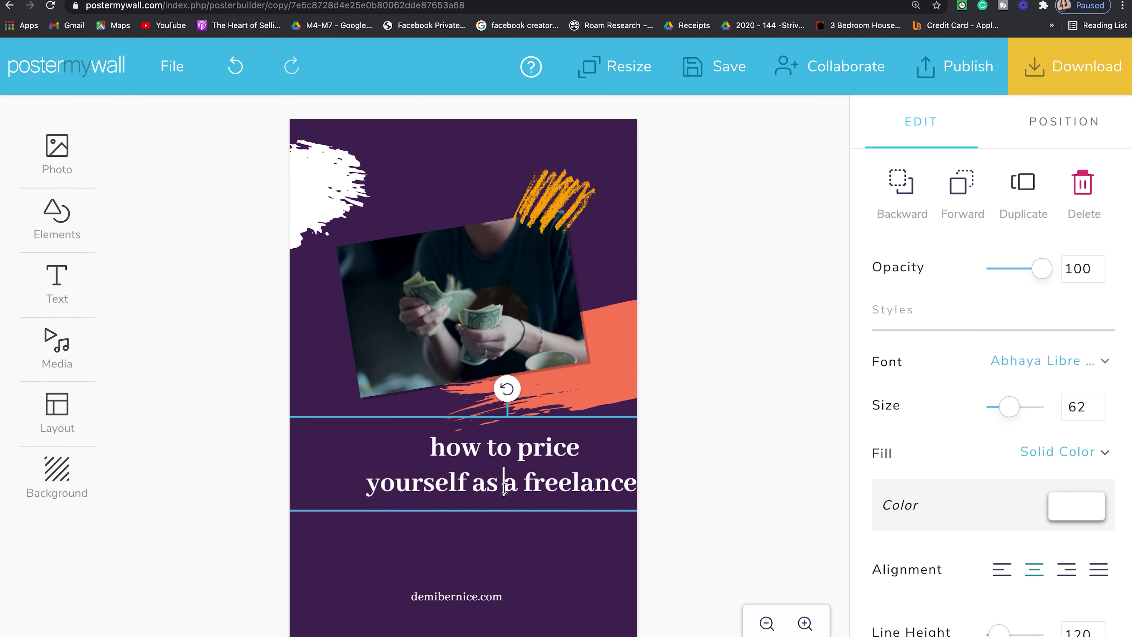
pyautogui.click(366, 480)
pyautogui.press('BackSpace')
pyautogui.click(459, 562)
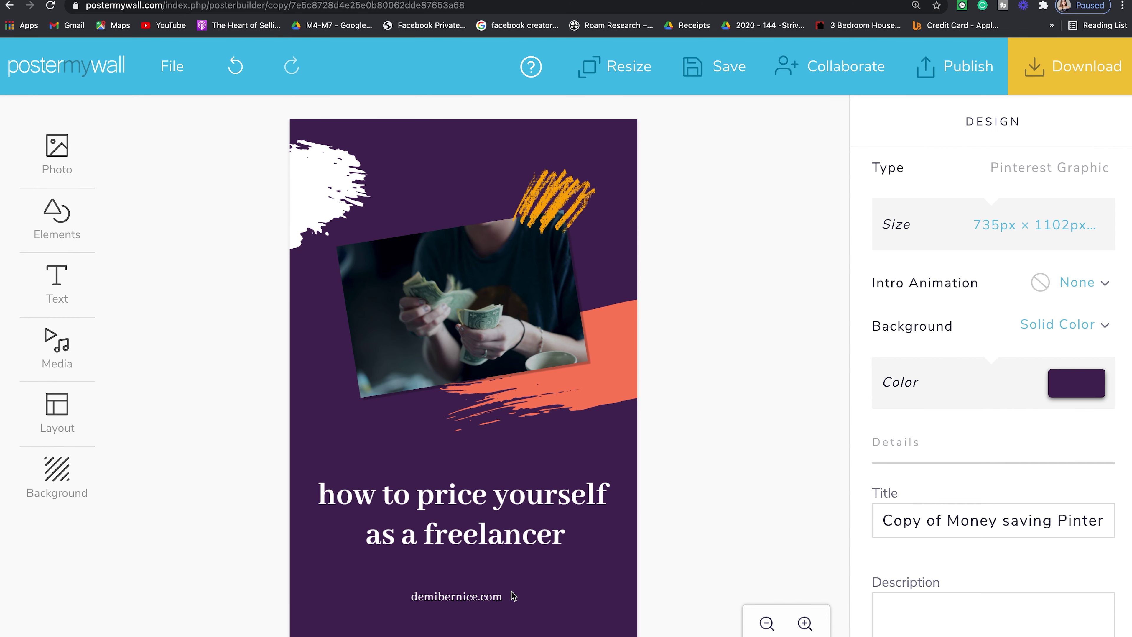
pyautogui.click(456, 593)
pyautogui.click(53, 235)
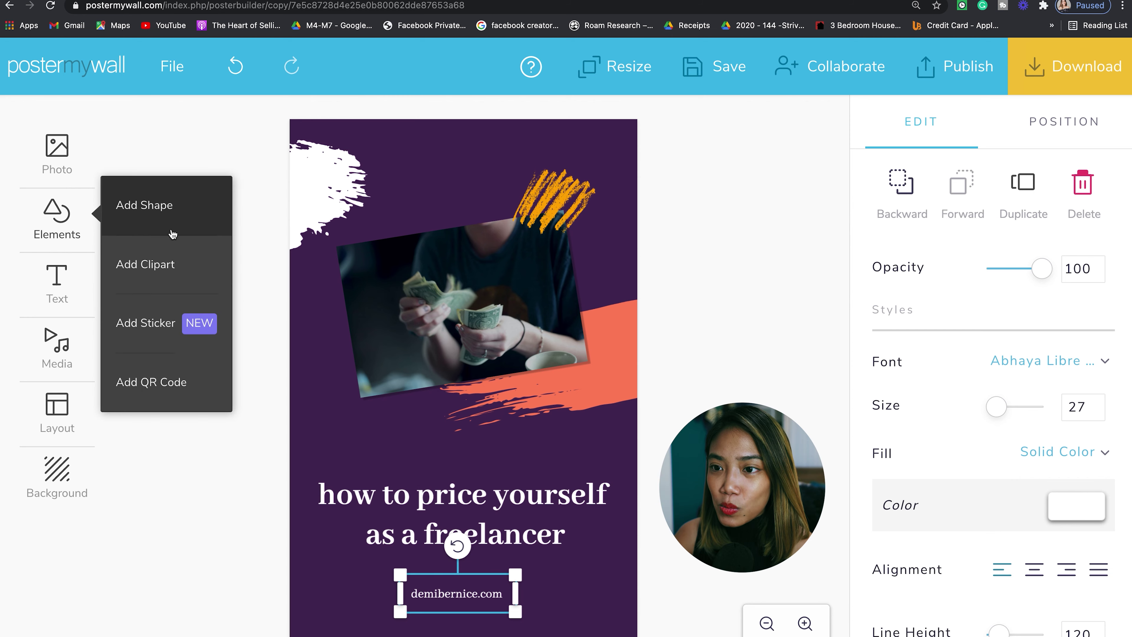
# Add an orange brush-stroke shape beneath demibernice.com and make the URL text dark
pyautogui.click(167, 218)
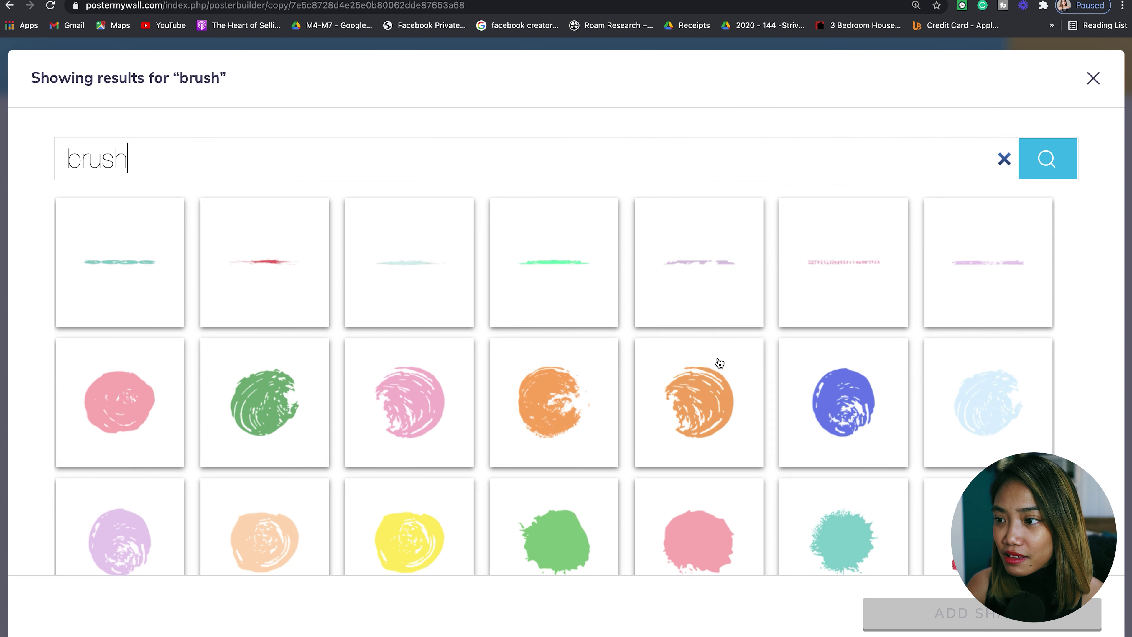
pyautogui.scroll(-5, 719, 361)
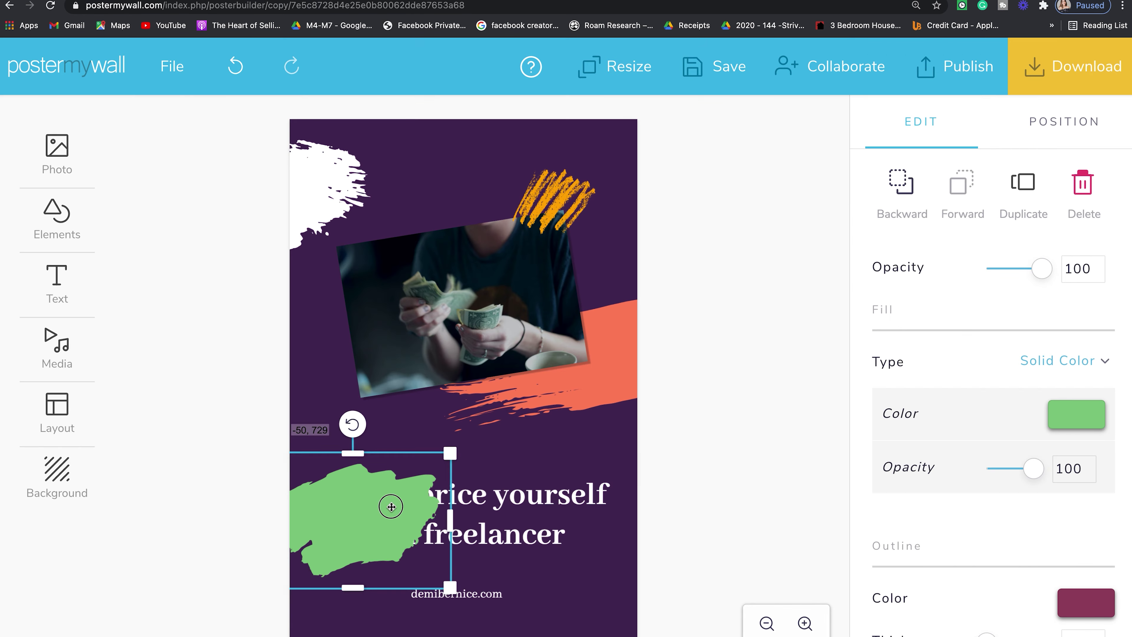
pyautogui.click(899, 183)
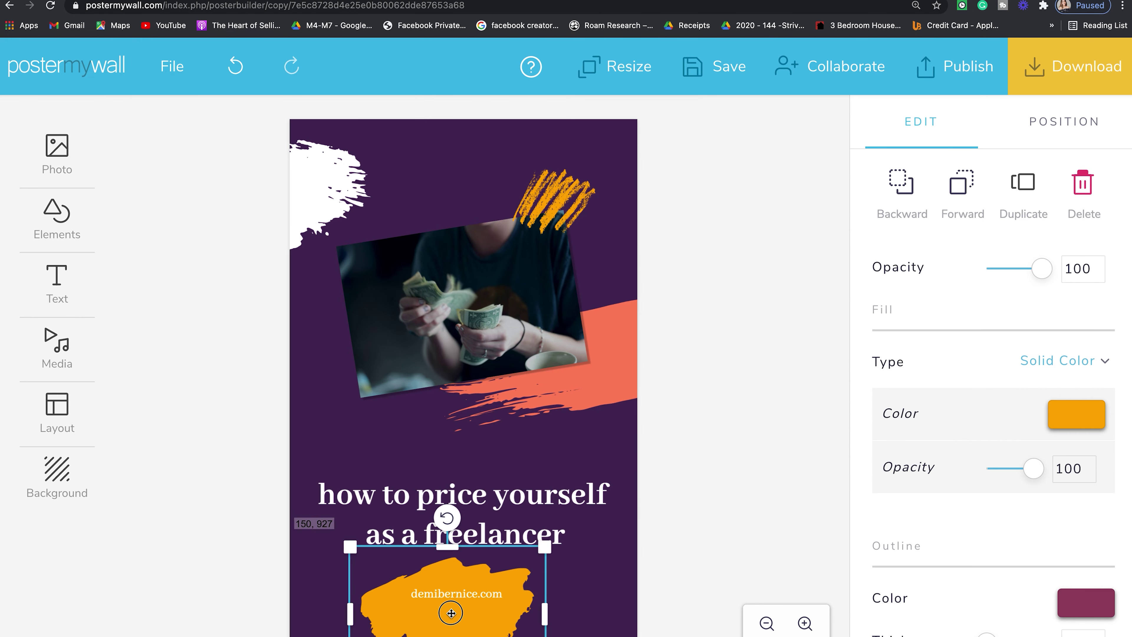
pyautogui.click(468, 599)
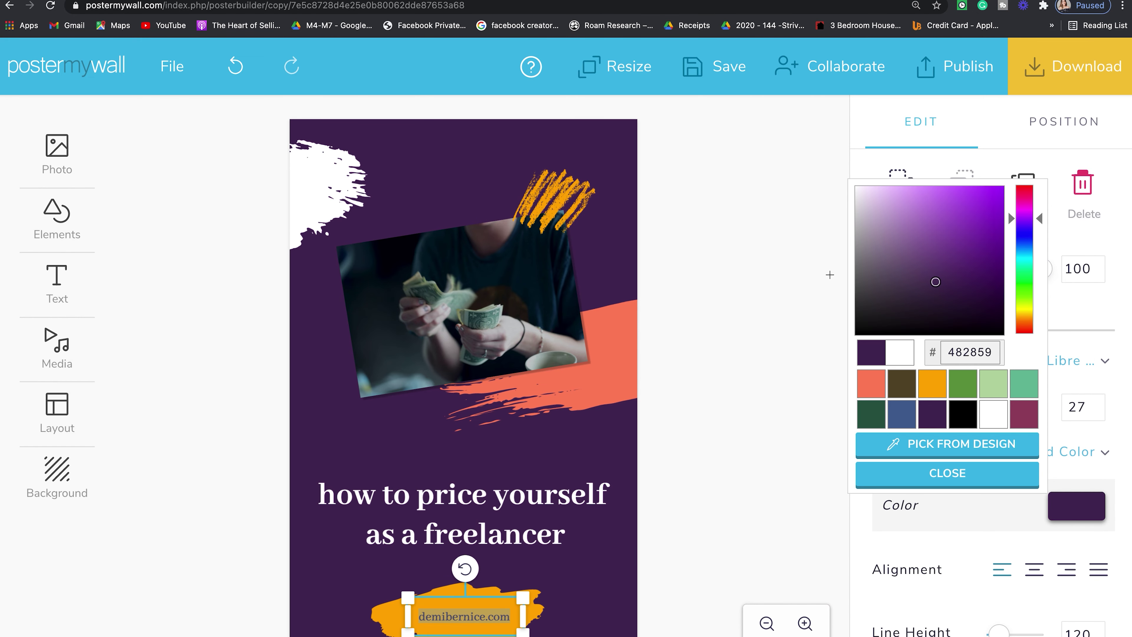
pyautogui.click(736, 422)
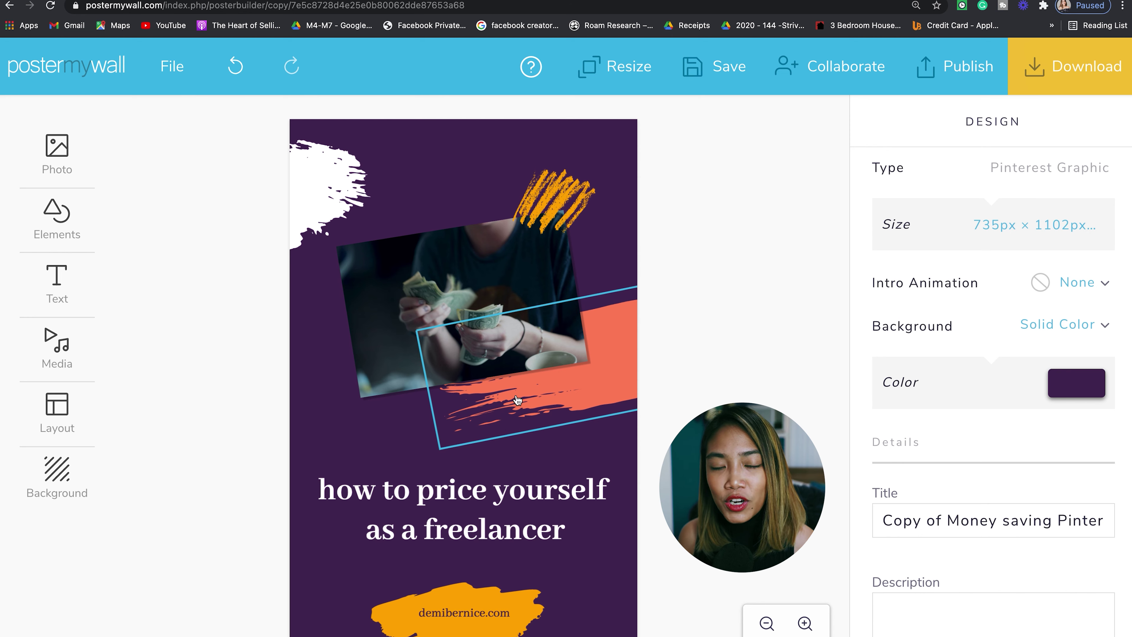
# Open the Download options from the top-right toolbar
pyautogui.click(1063, 68)
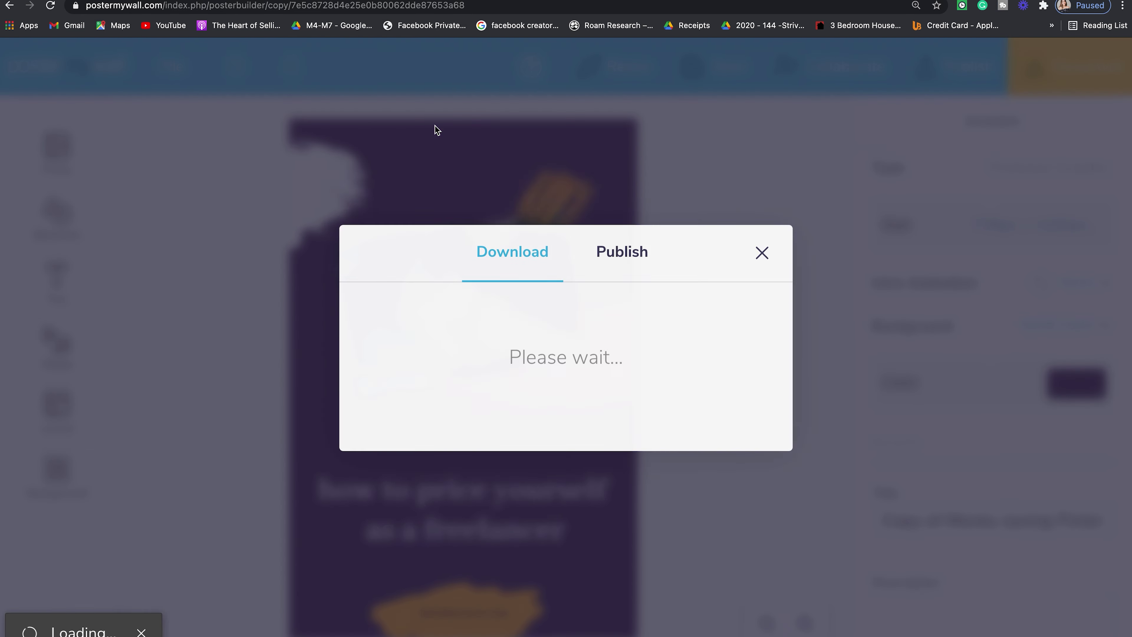
# Download the pin, then open Publish and choose the Email Campaign option
pyautogui.click(620, 455)
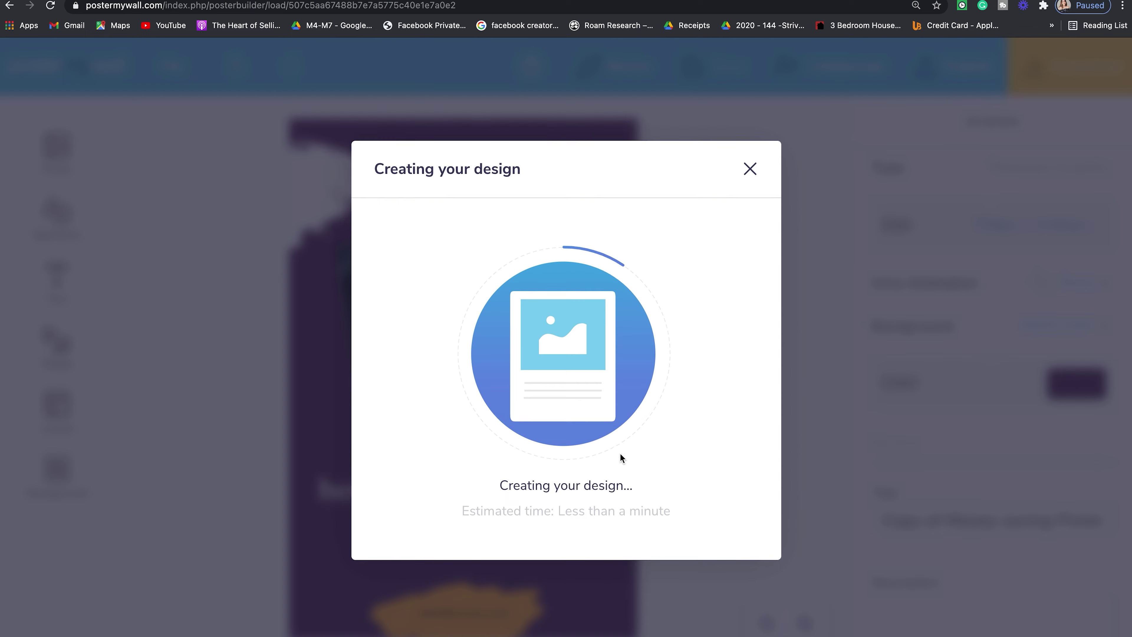
pyautogui.click(757, 138)
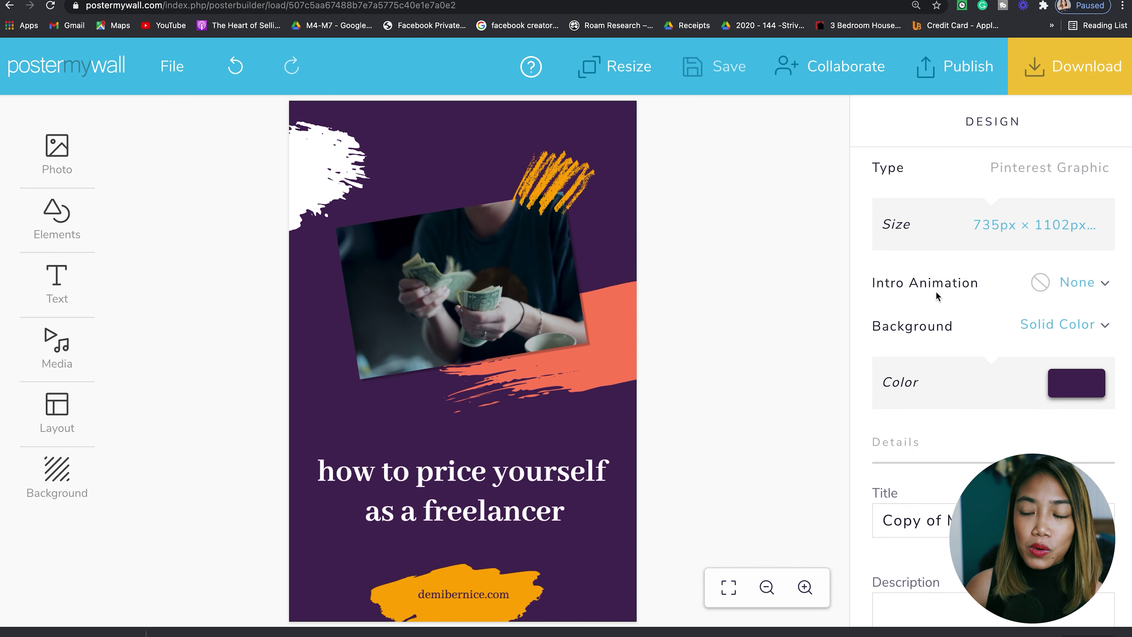
pyautogui.click(946, 94)
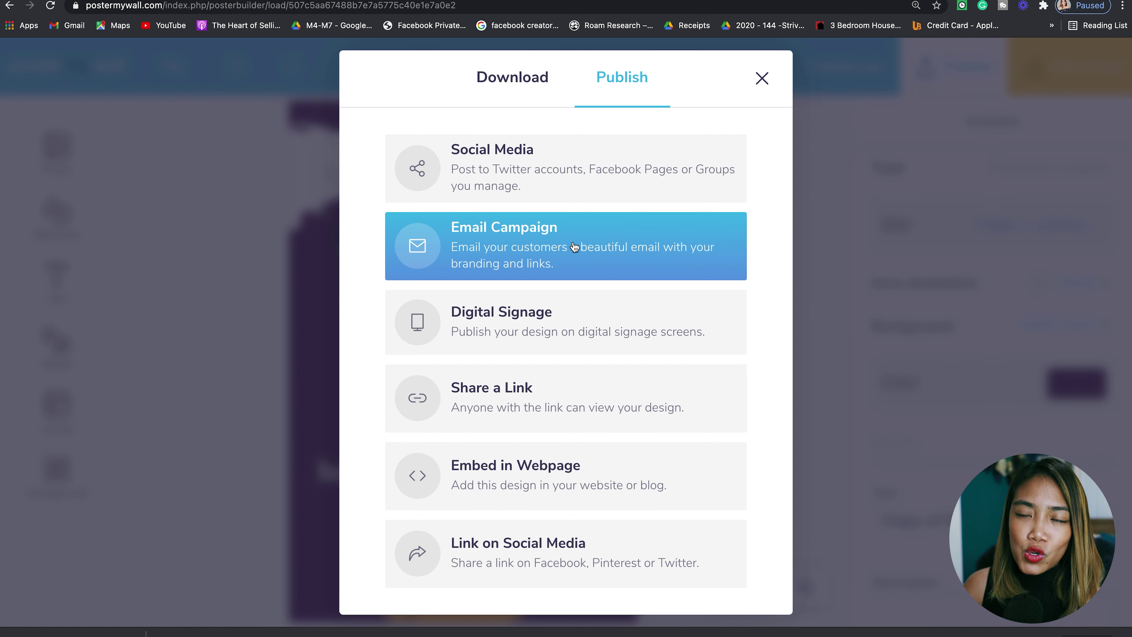
pyautogui.click(575, 246)
pyautogui.click(791, 79)
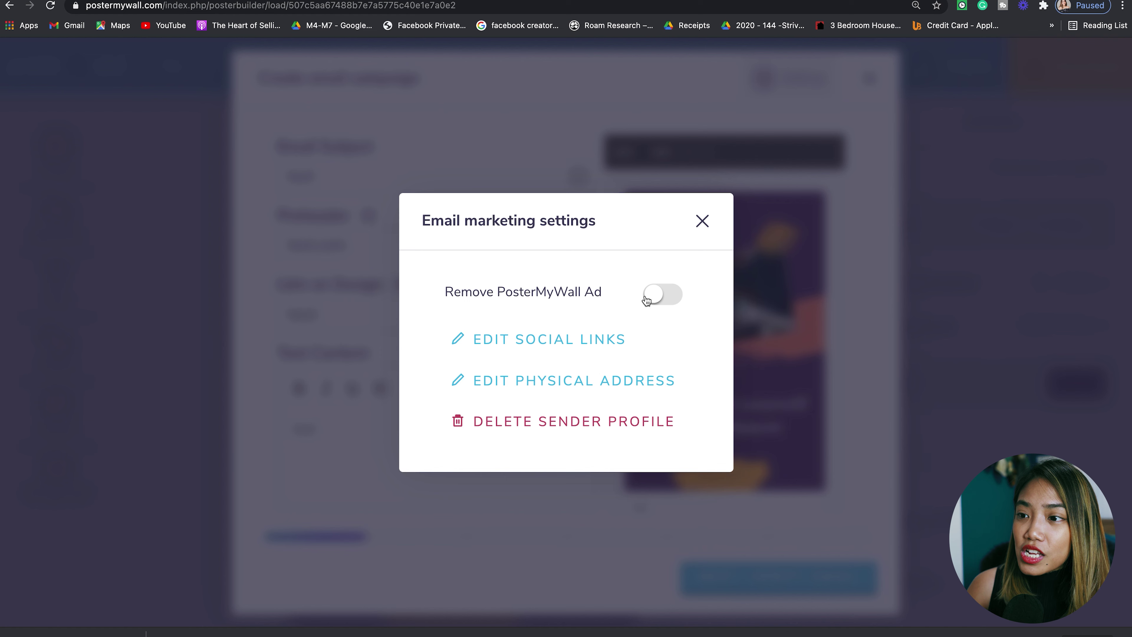